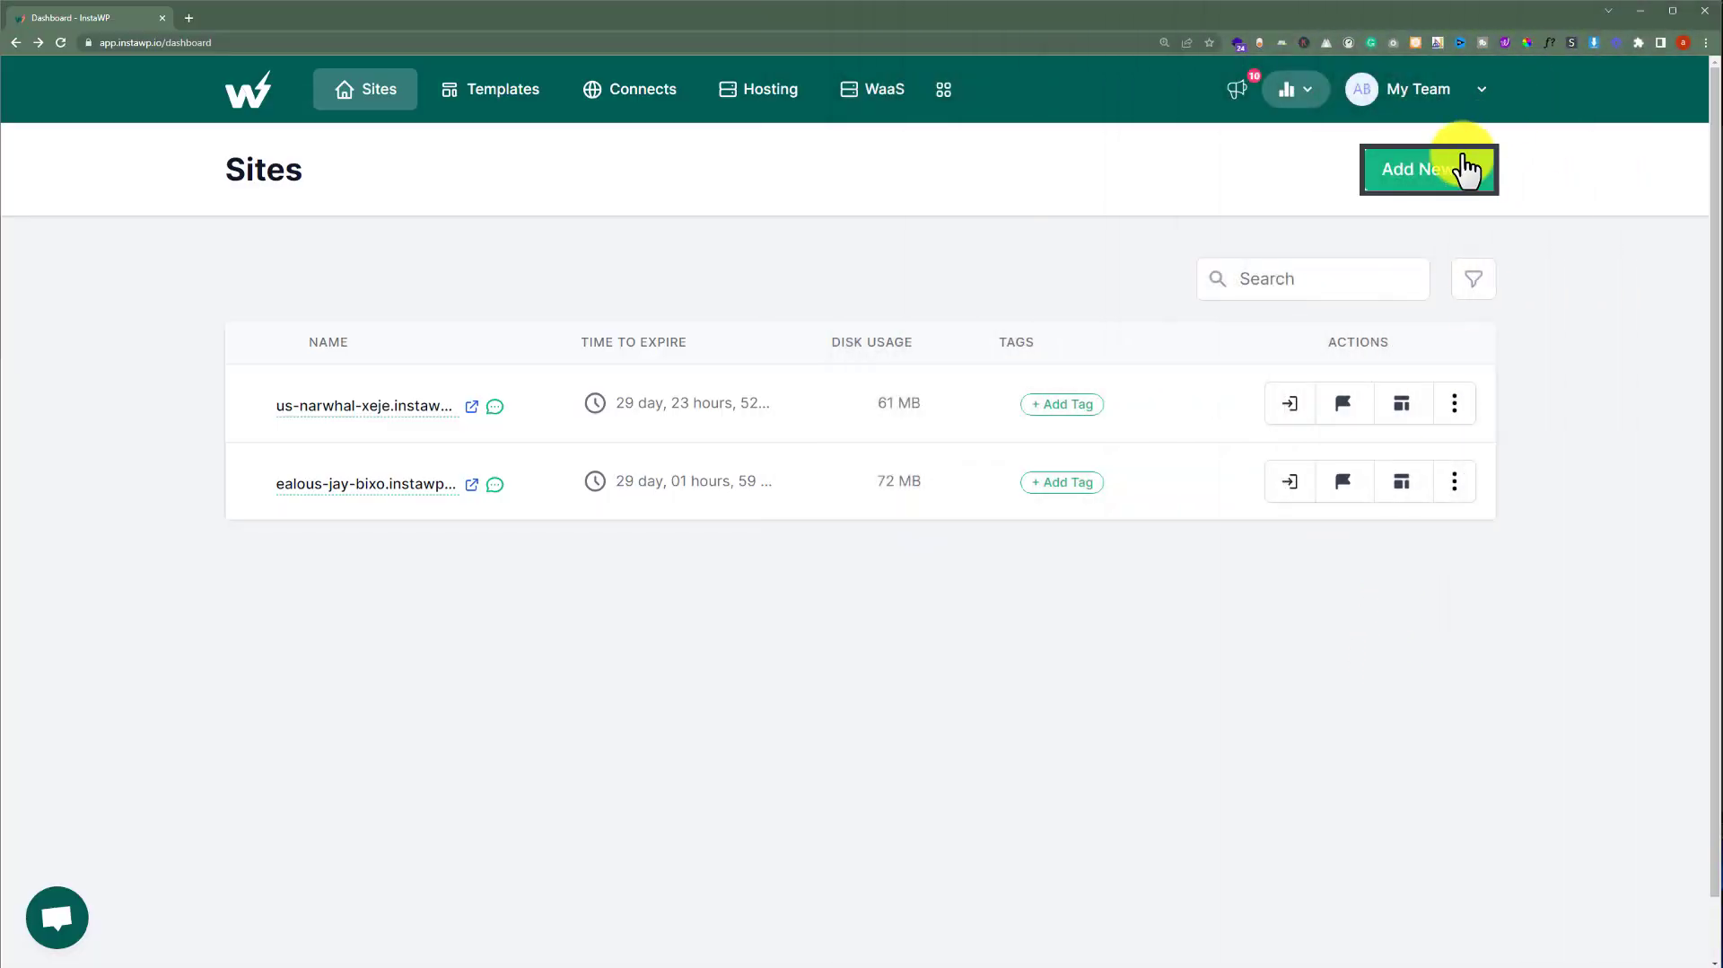
- Add a new site on WordPress 6.2.2 with PHP 8.1, producing cute-crane-ruvi
click(1463, 169)
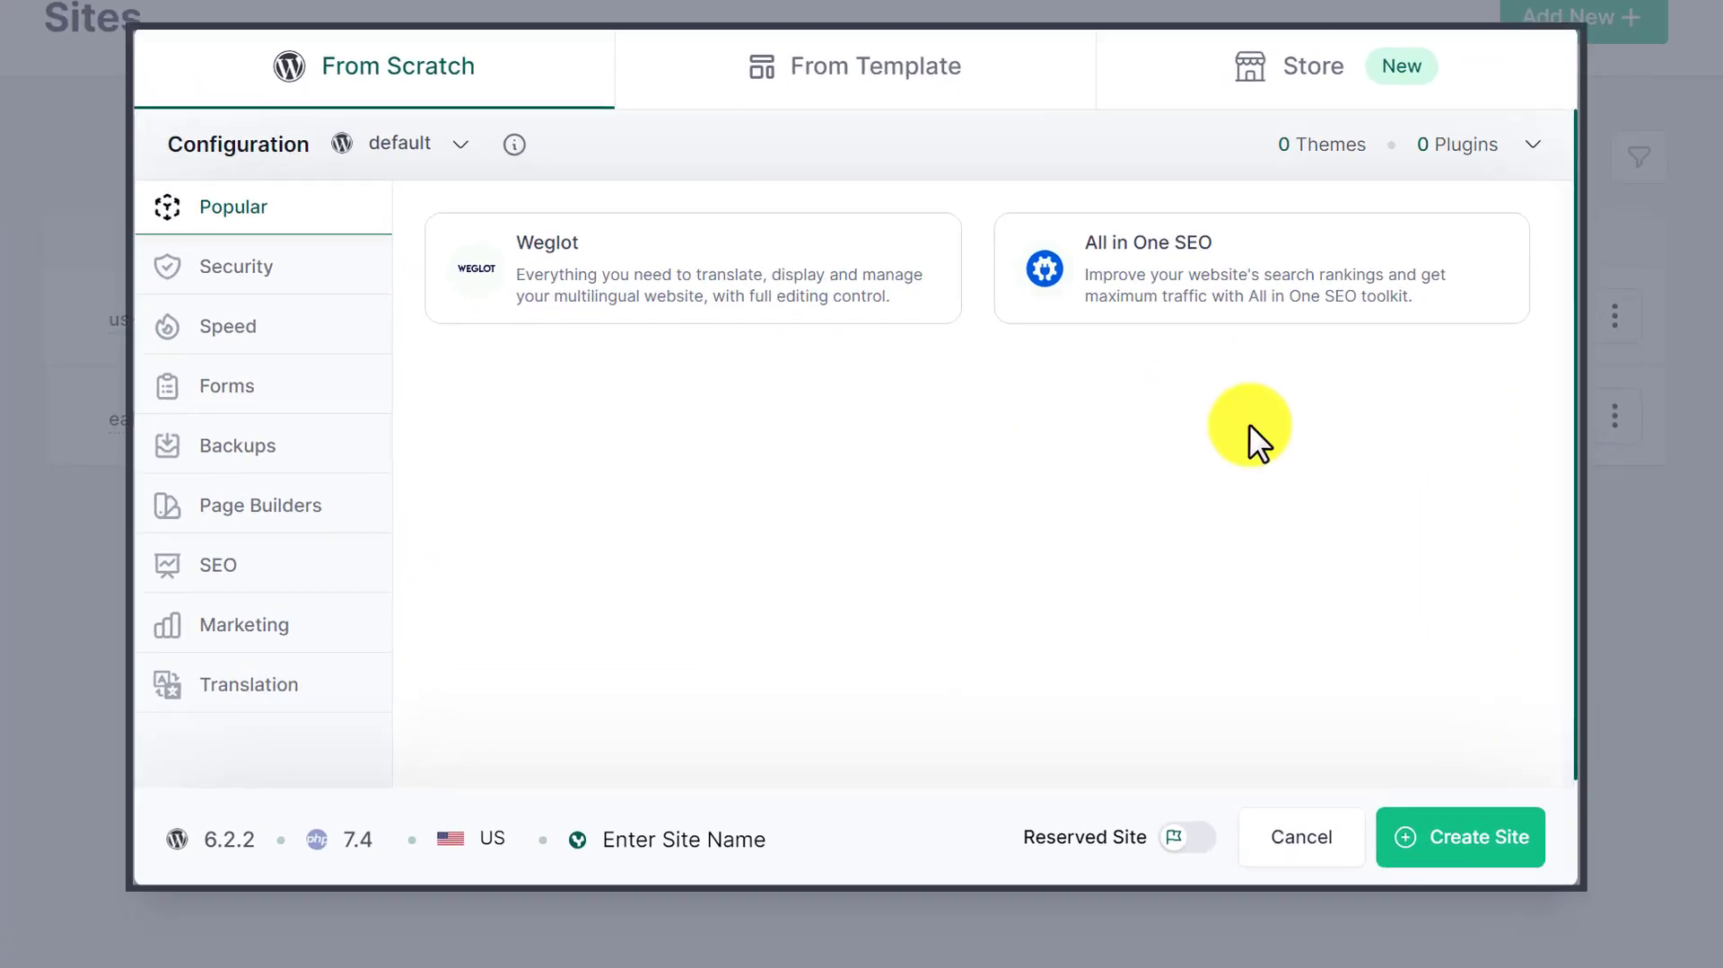
click(228, 837)
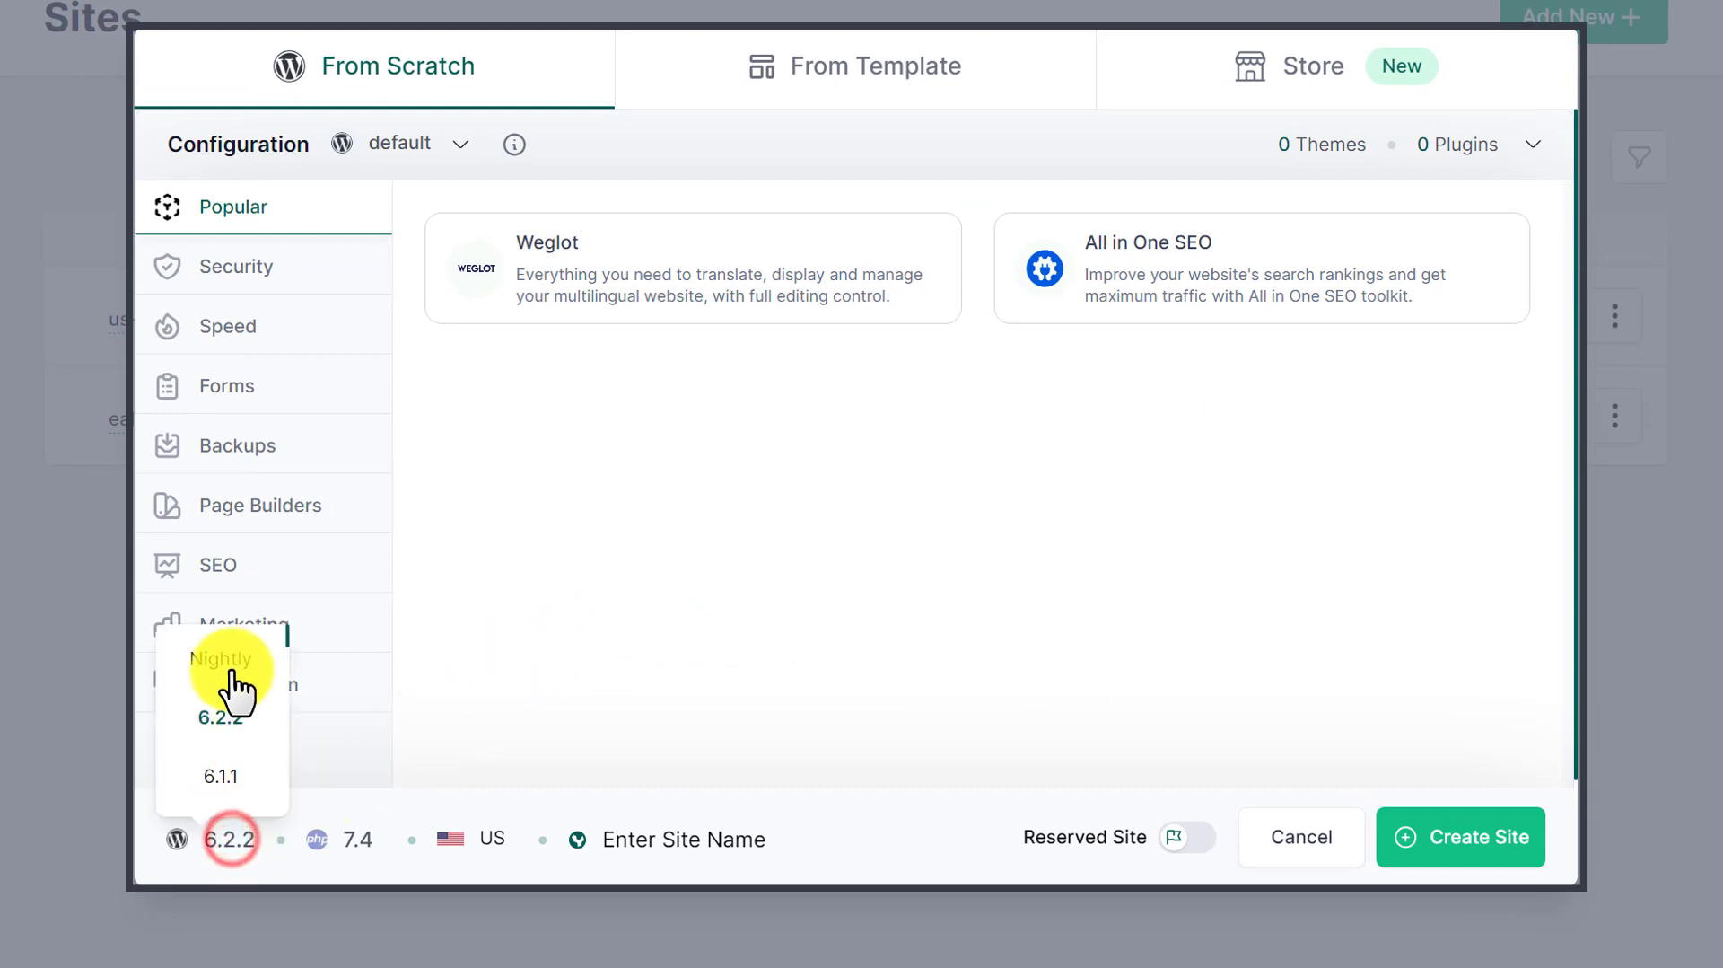
click(225, 715)
click(355, 840)
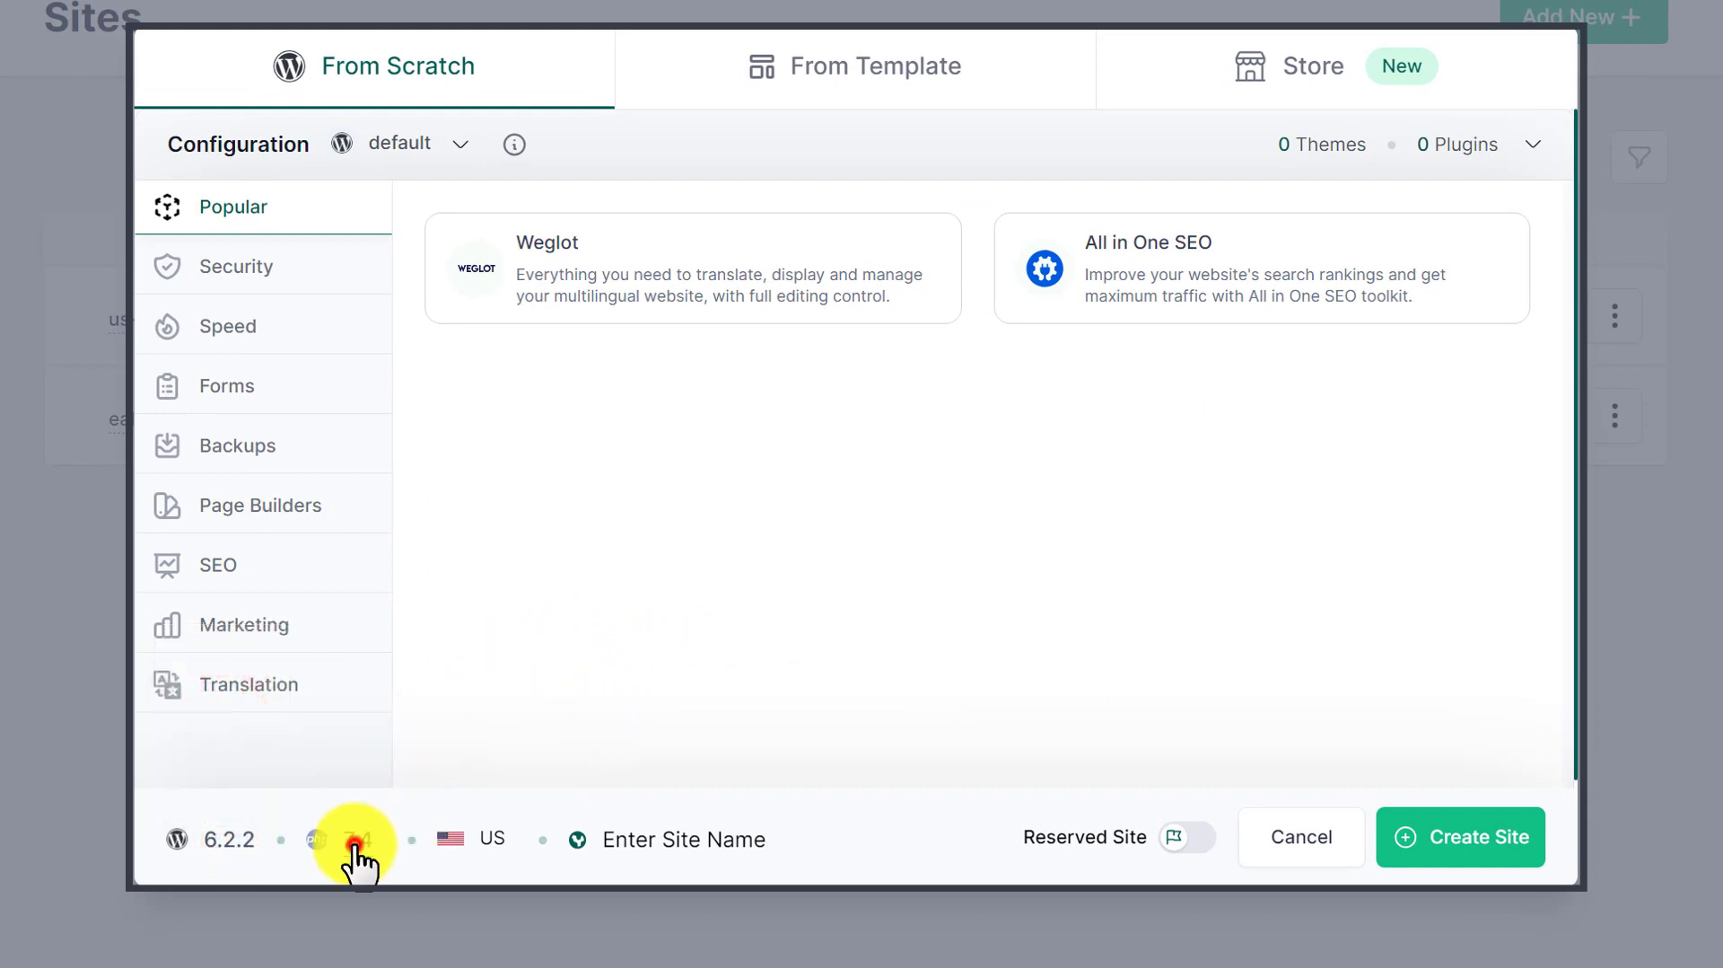
click(323, 696)
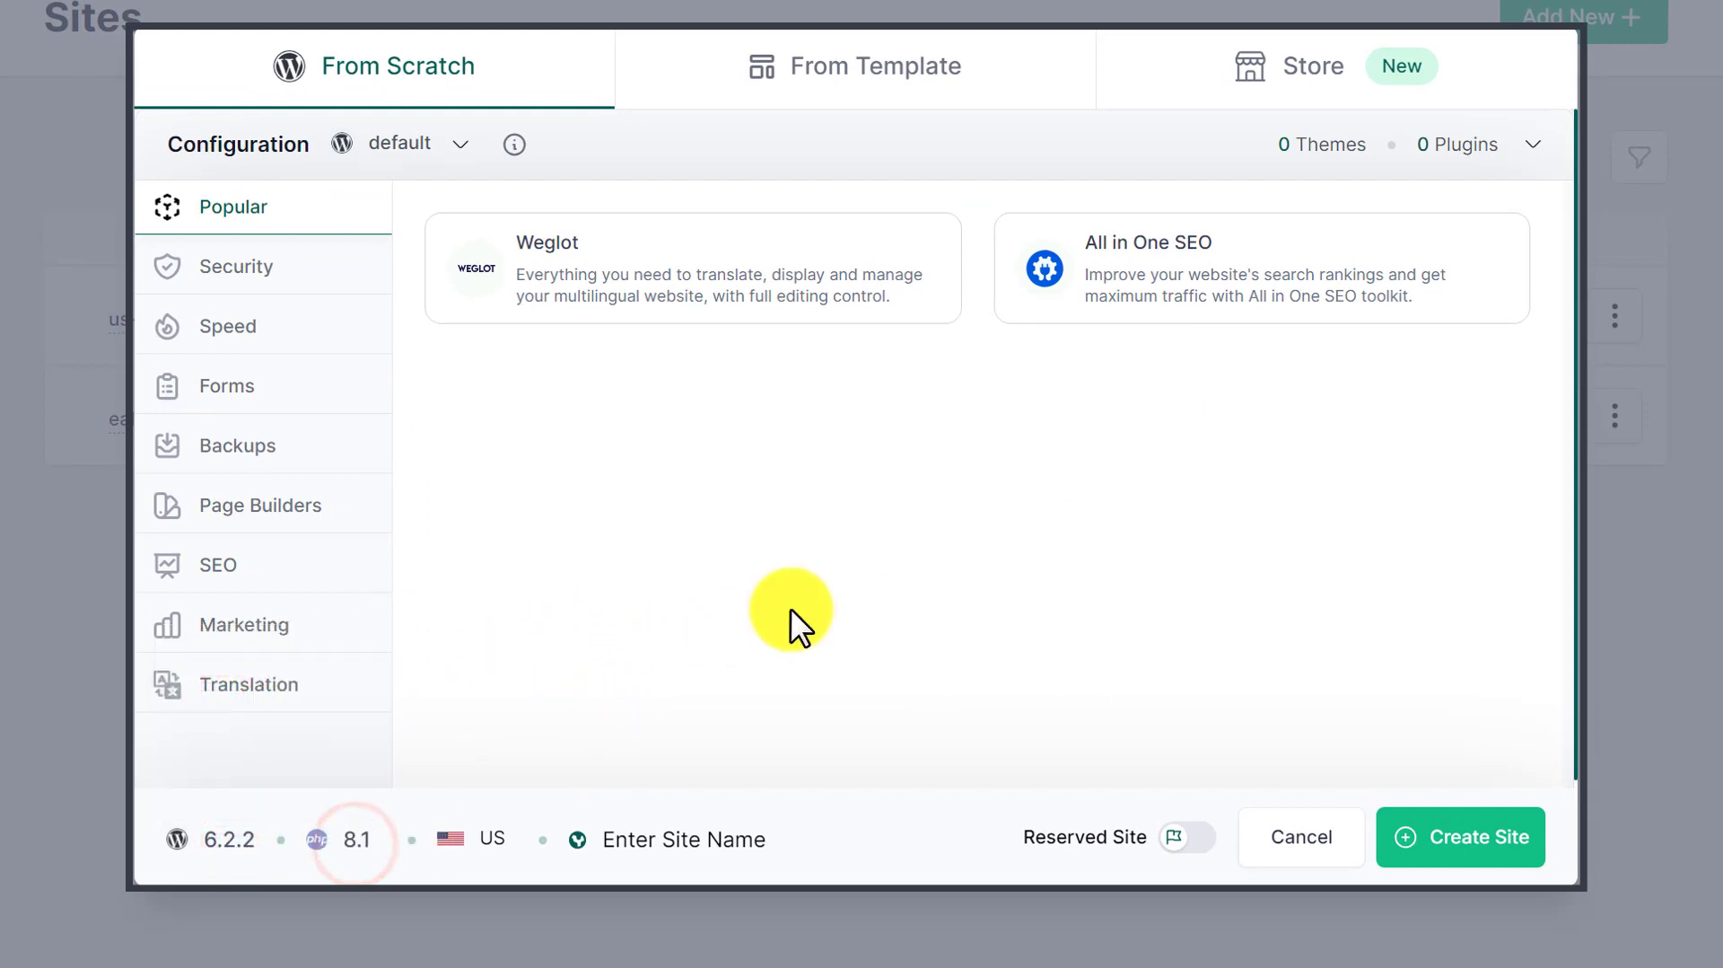
click(1478, 835)
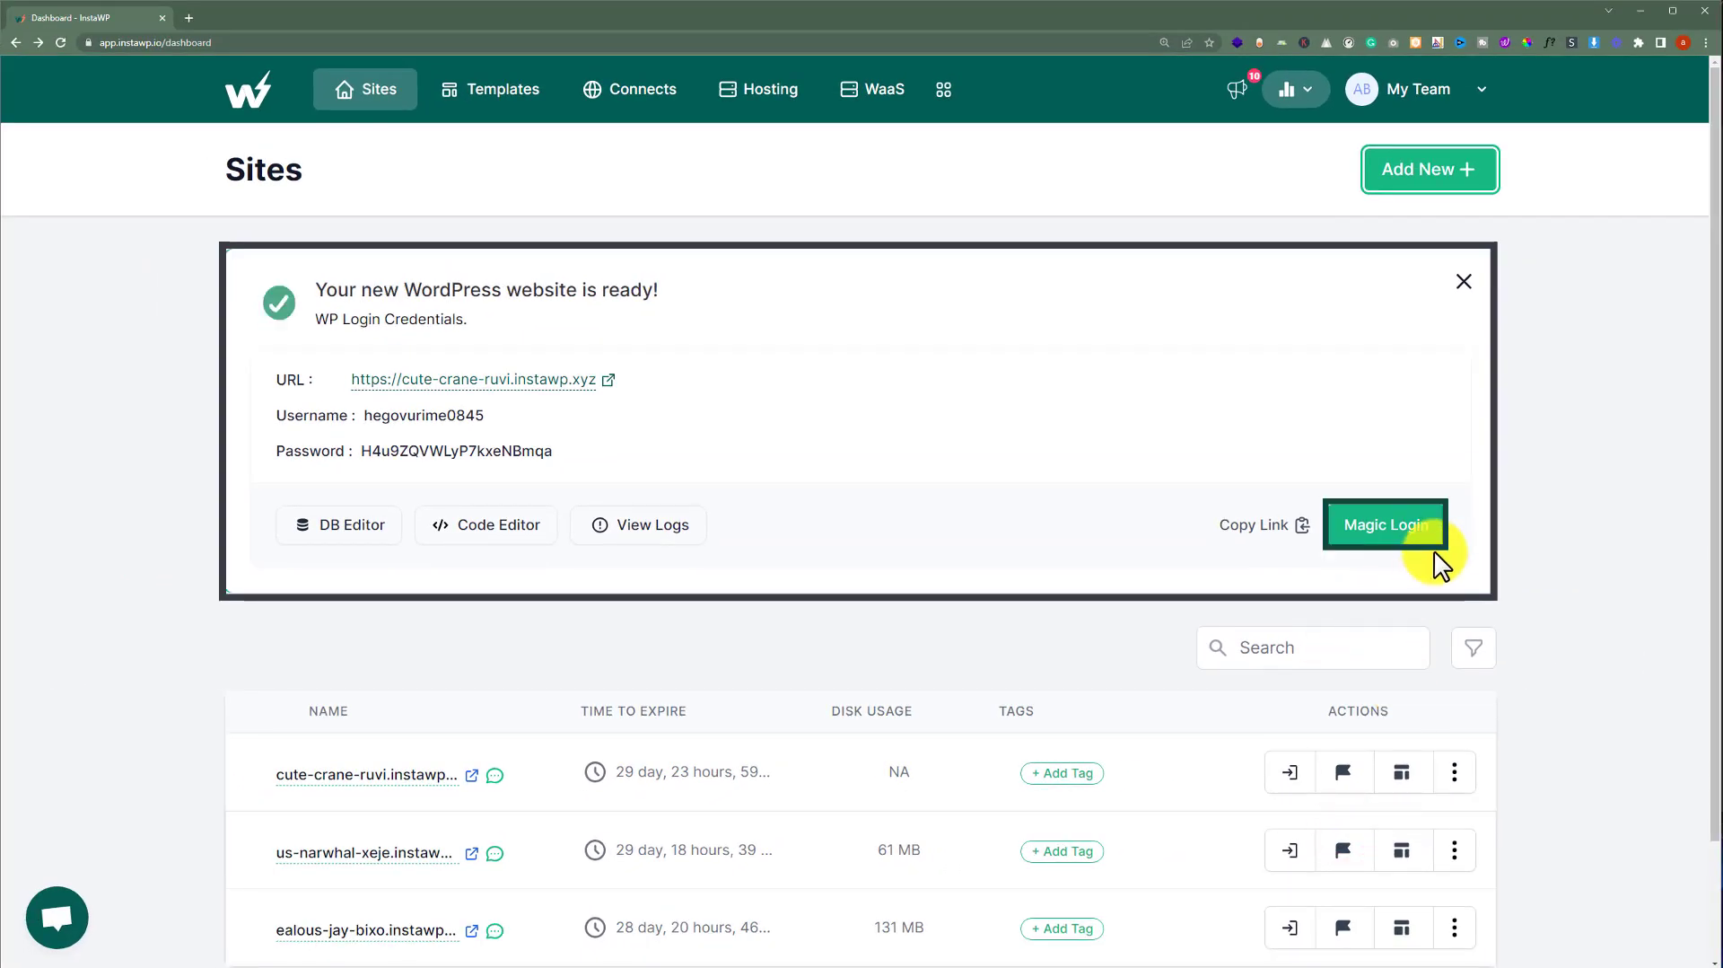
- Magic-login to cute-crane-ruvi's WP admin and open its front page in a new tab
click(1415, 537)
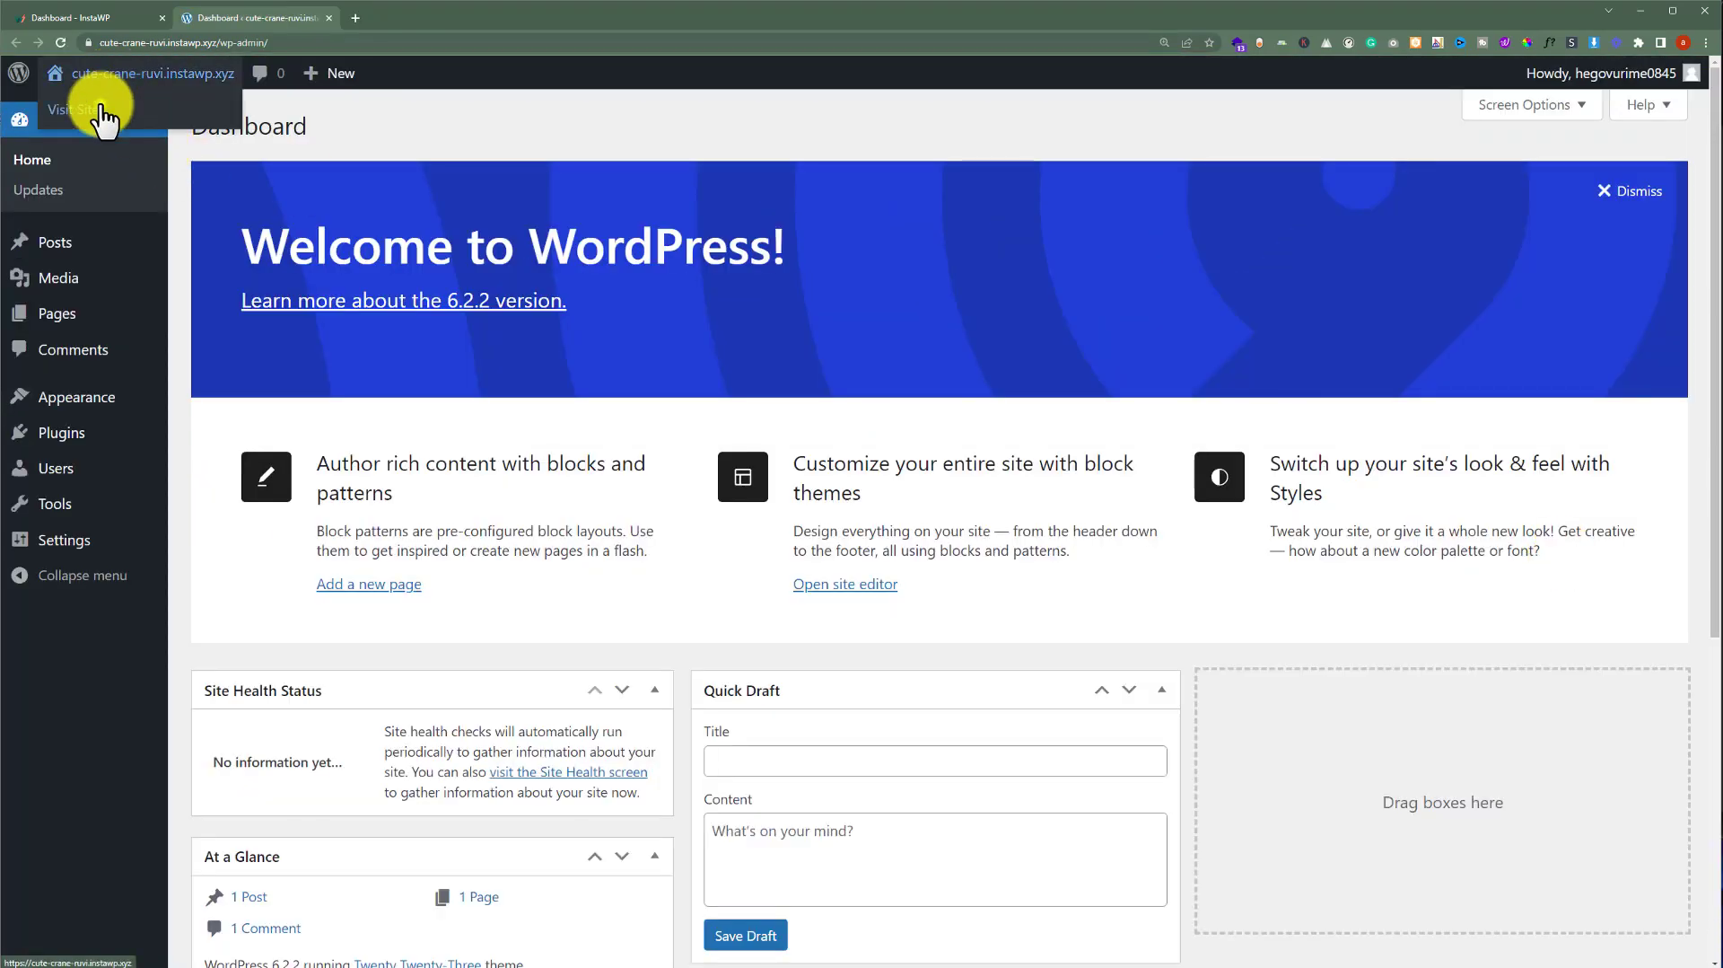
middle_click(102, 103)
click(431, 16)
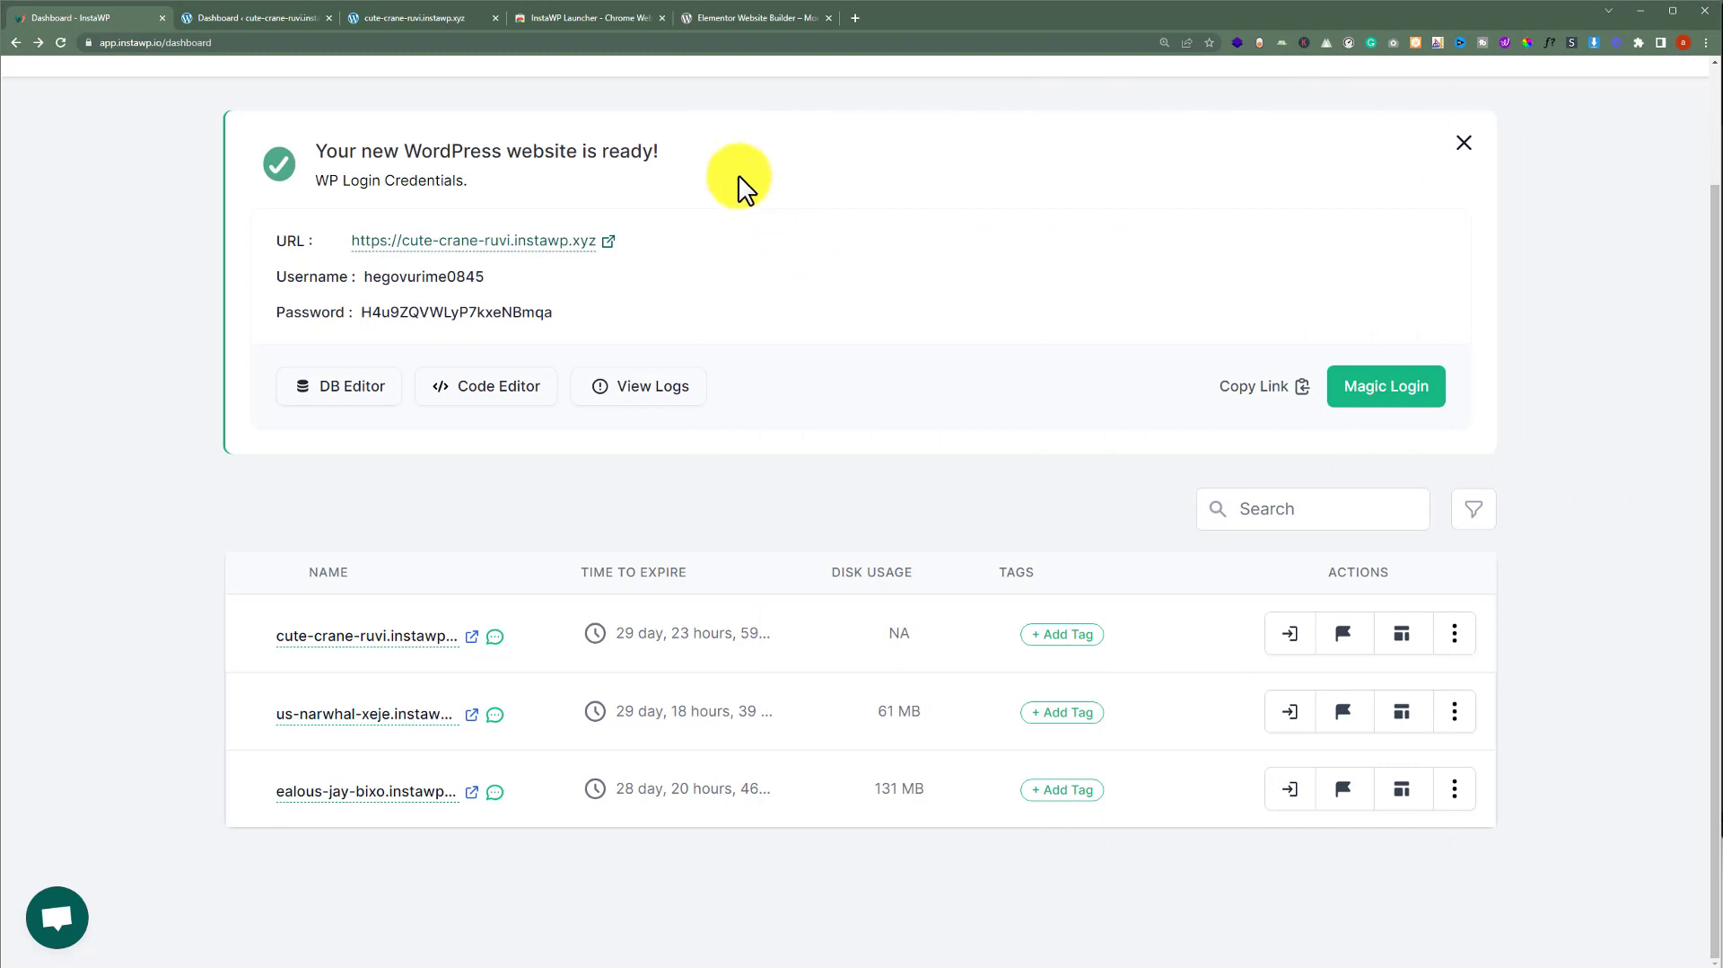
- Review the InstaWP Launcher extension and Elementor plugin pages, then close the Elementor tab
click(588, 16)
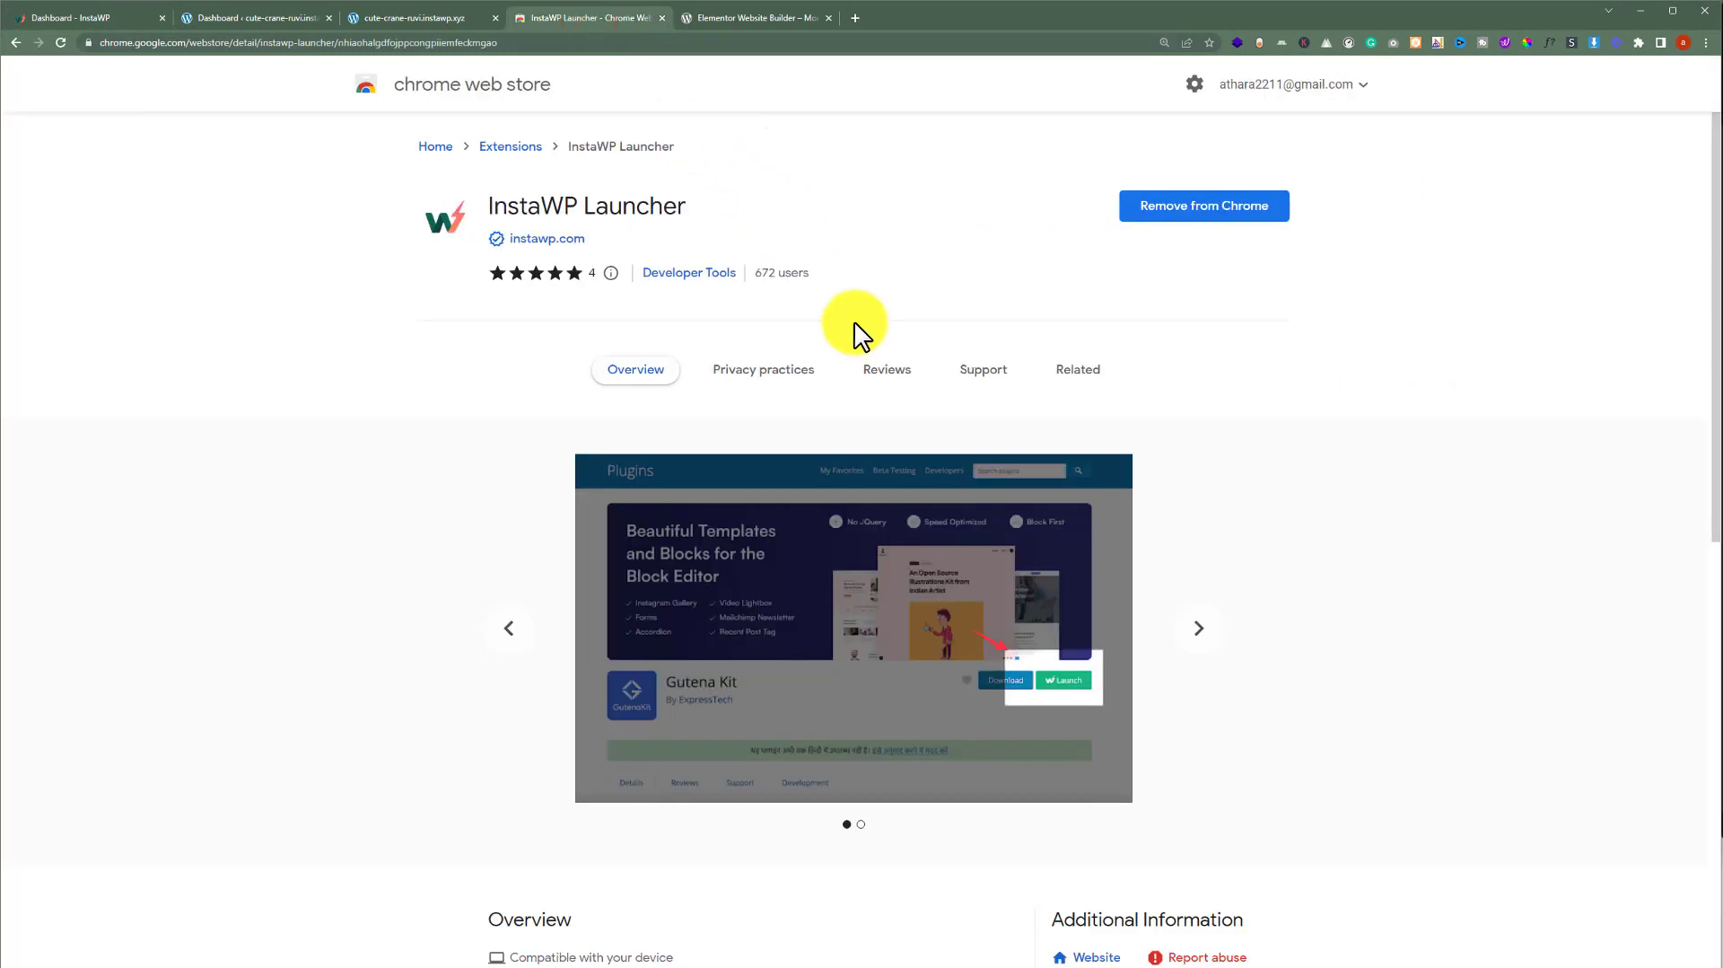
click(770, 20)
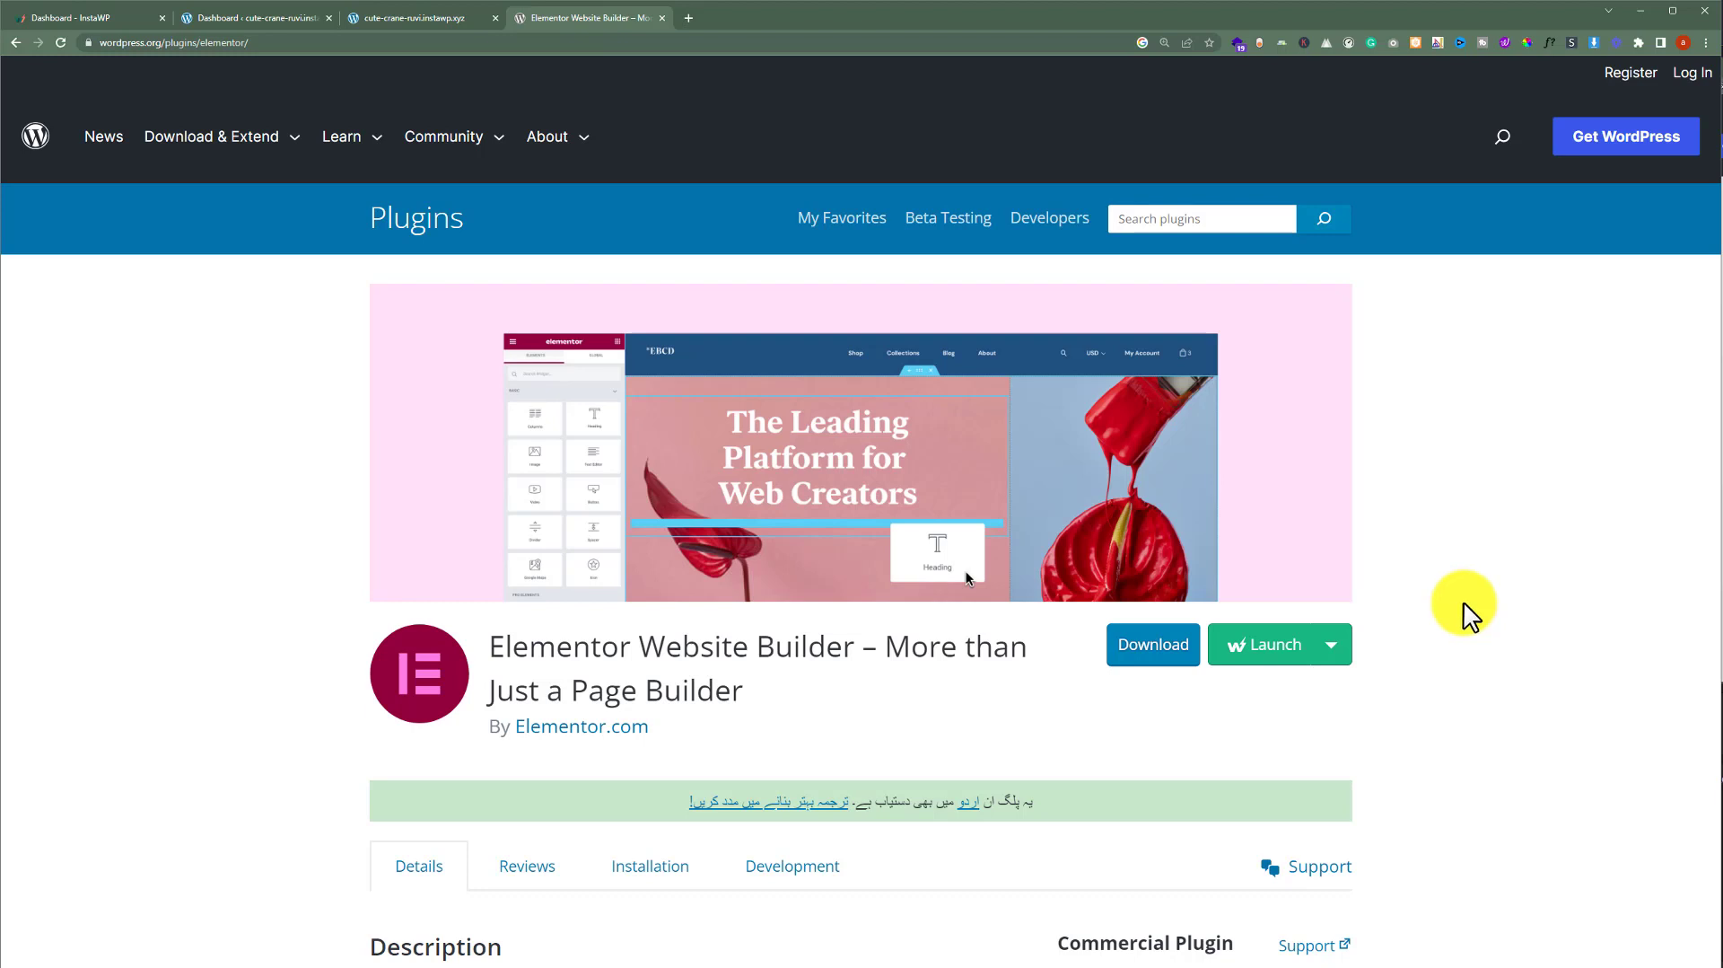
key(ctrl+w)
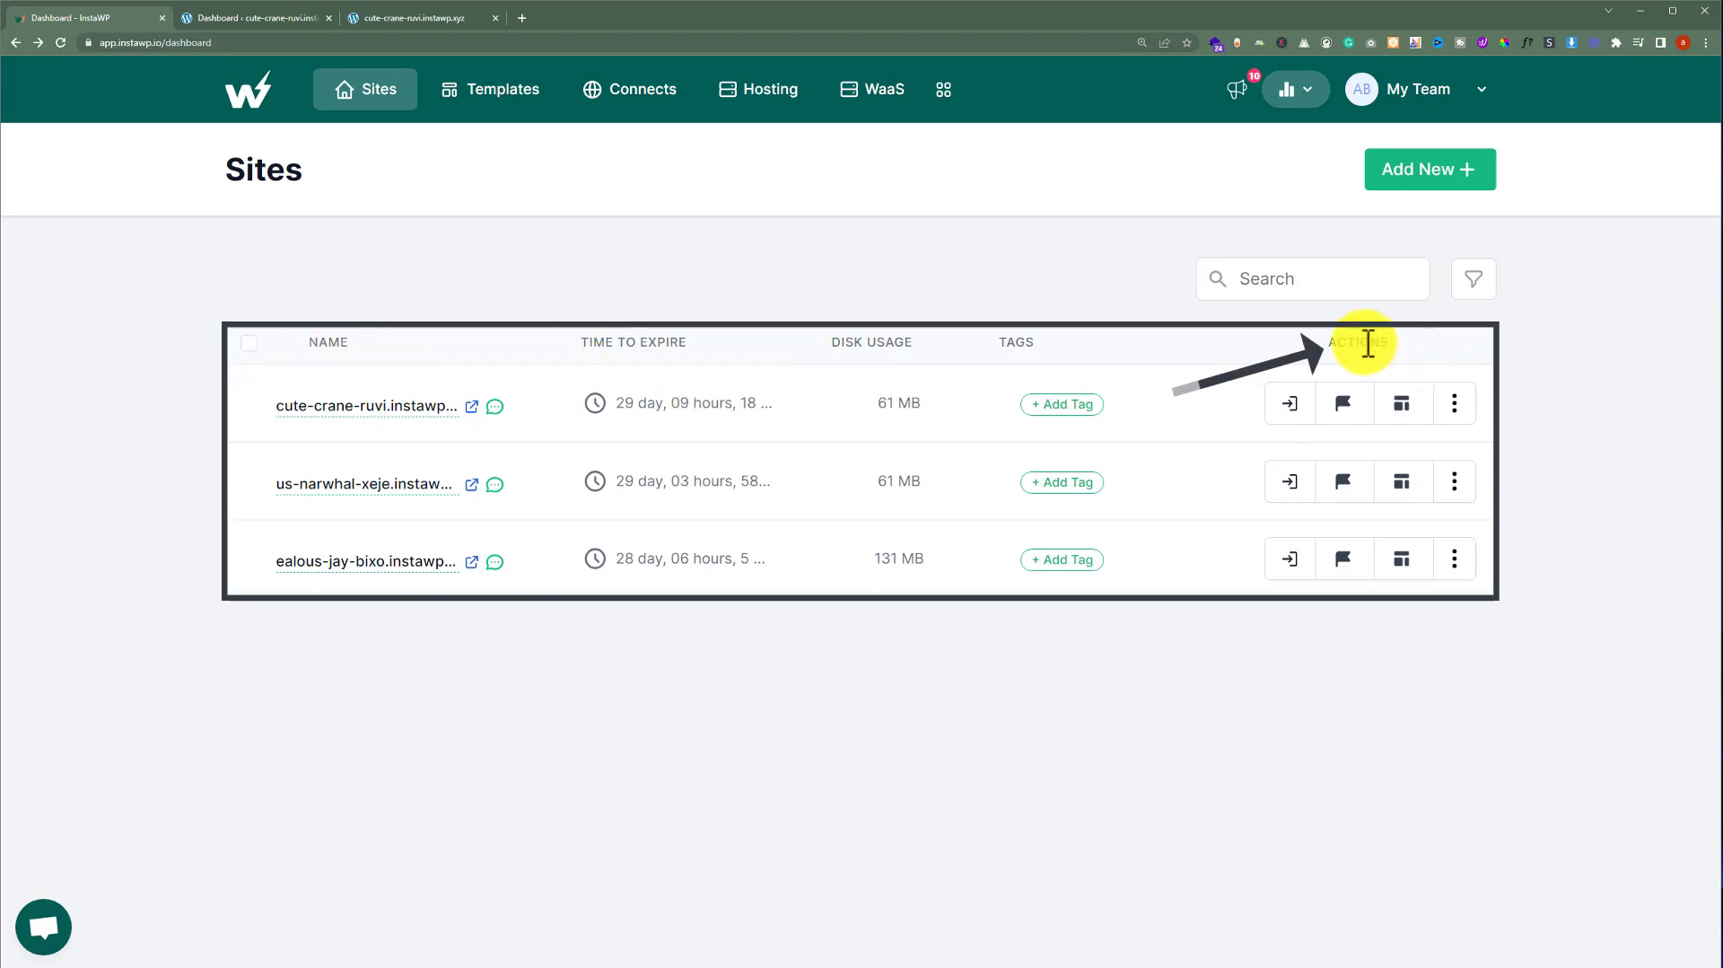
double_click(1347, 341)
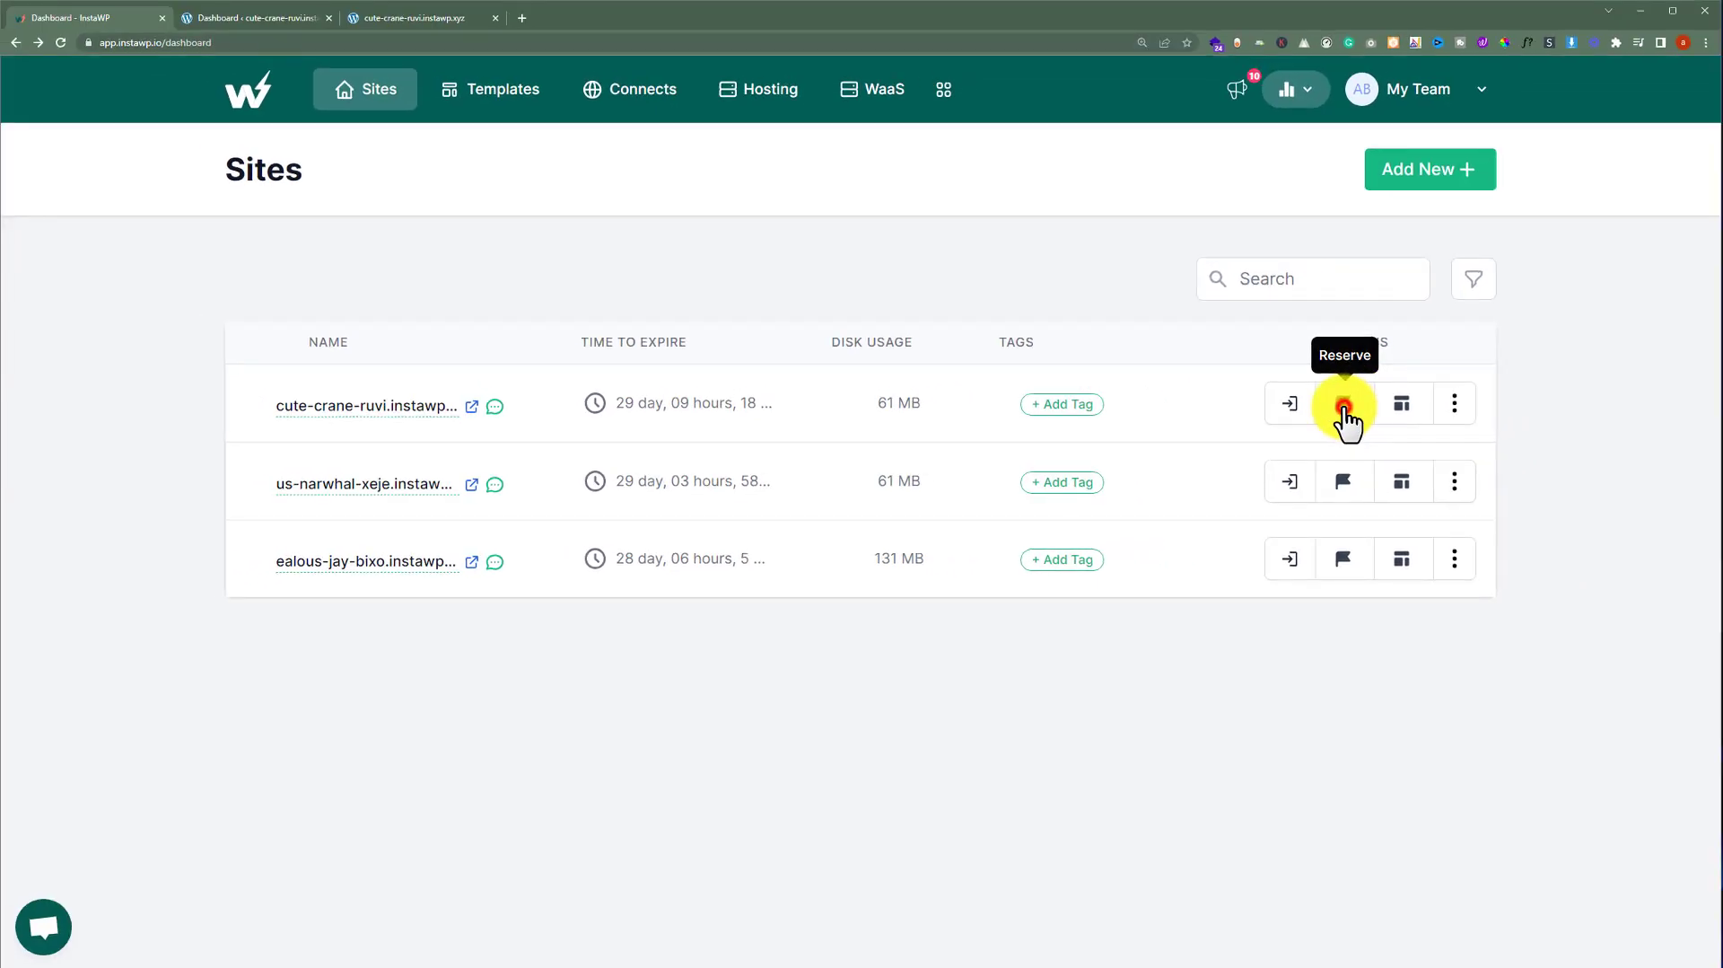
click(1346, 410)
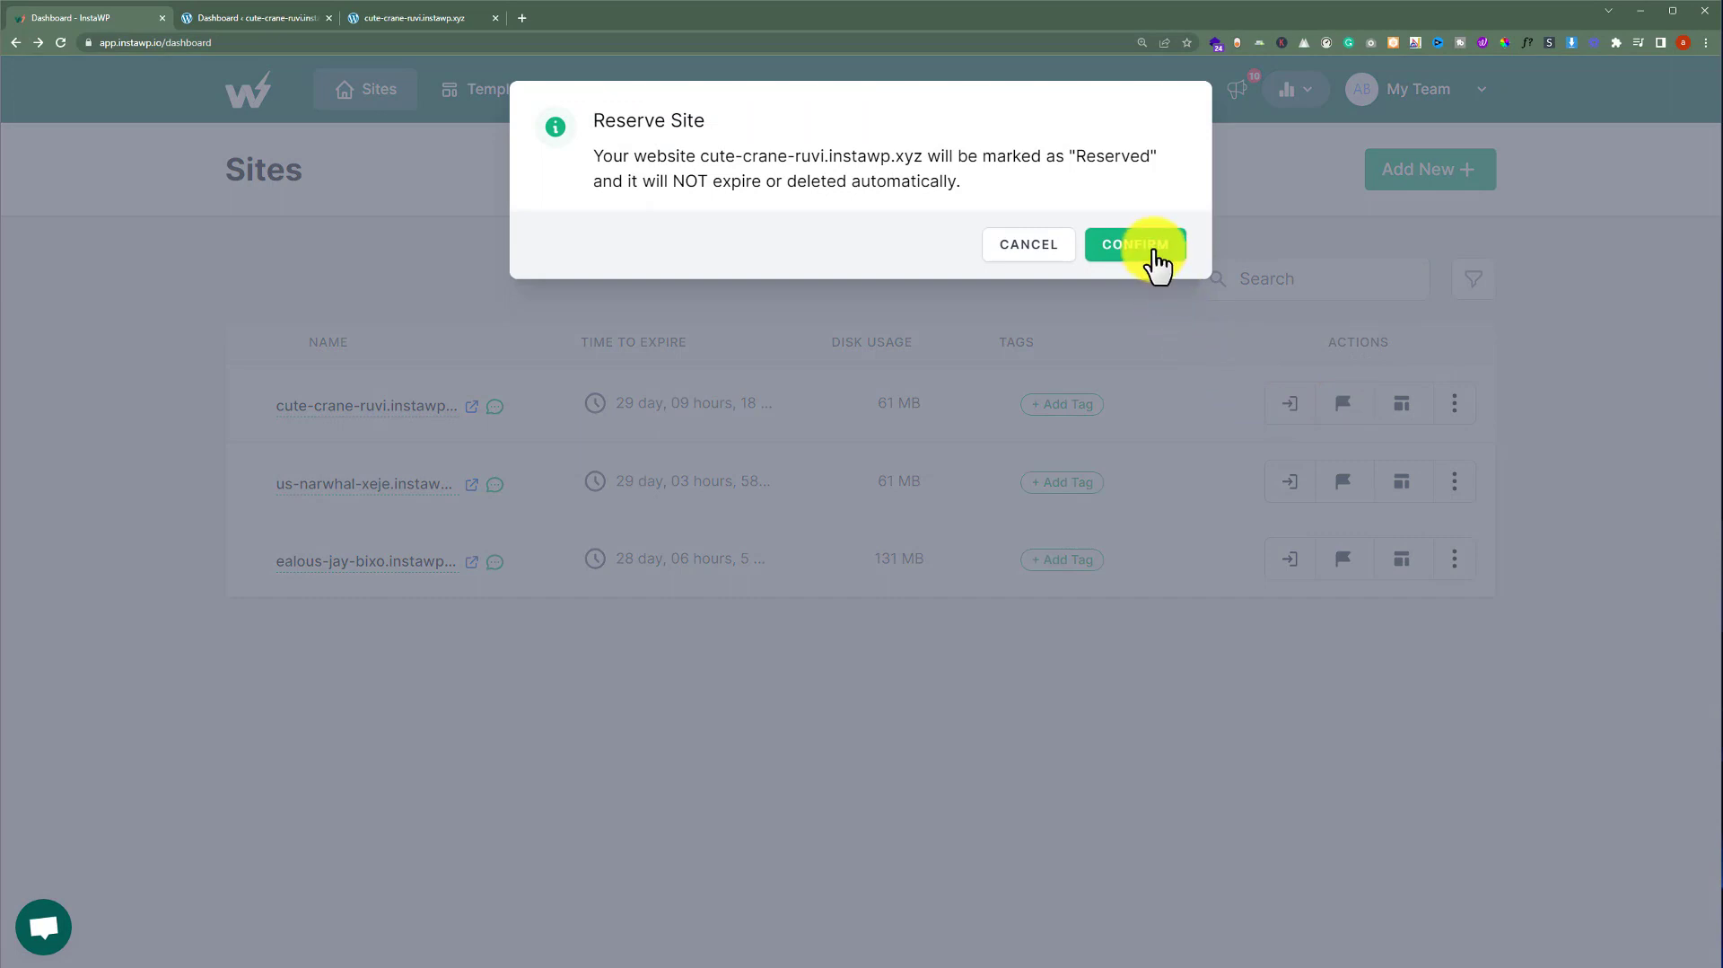
click(1155, 256)
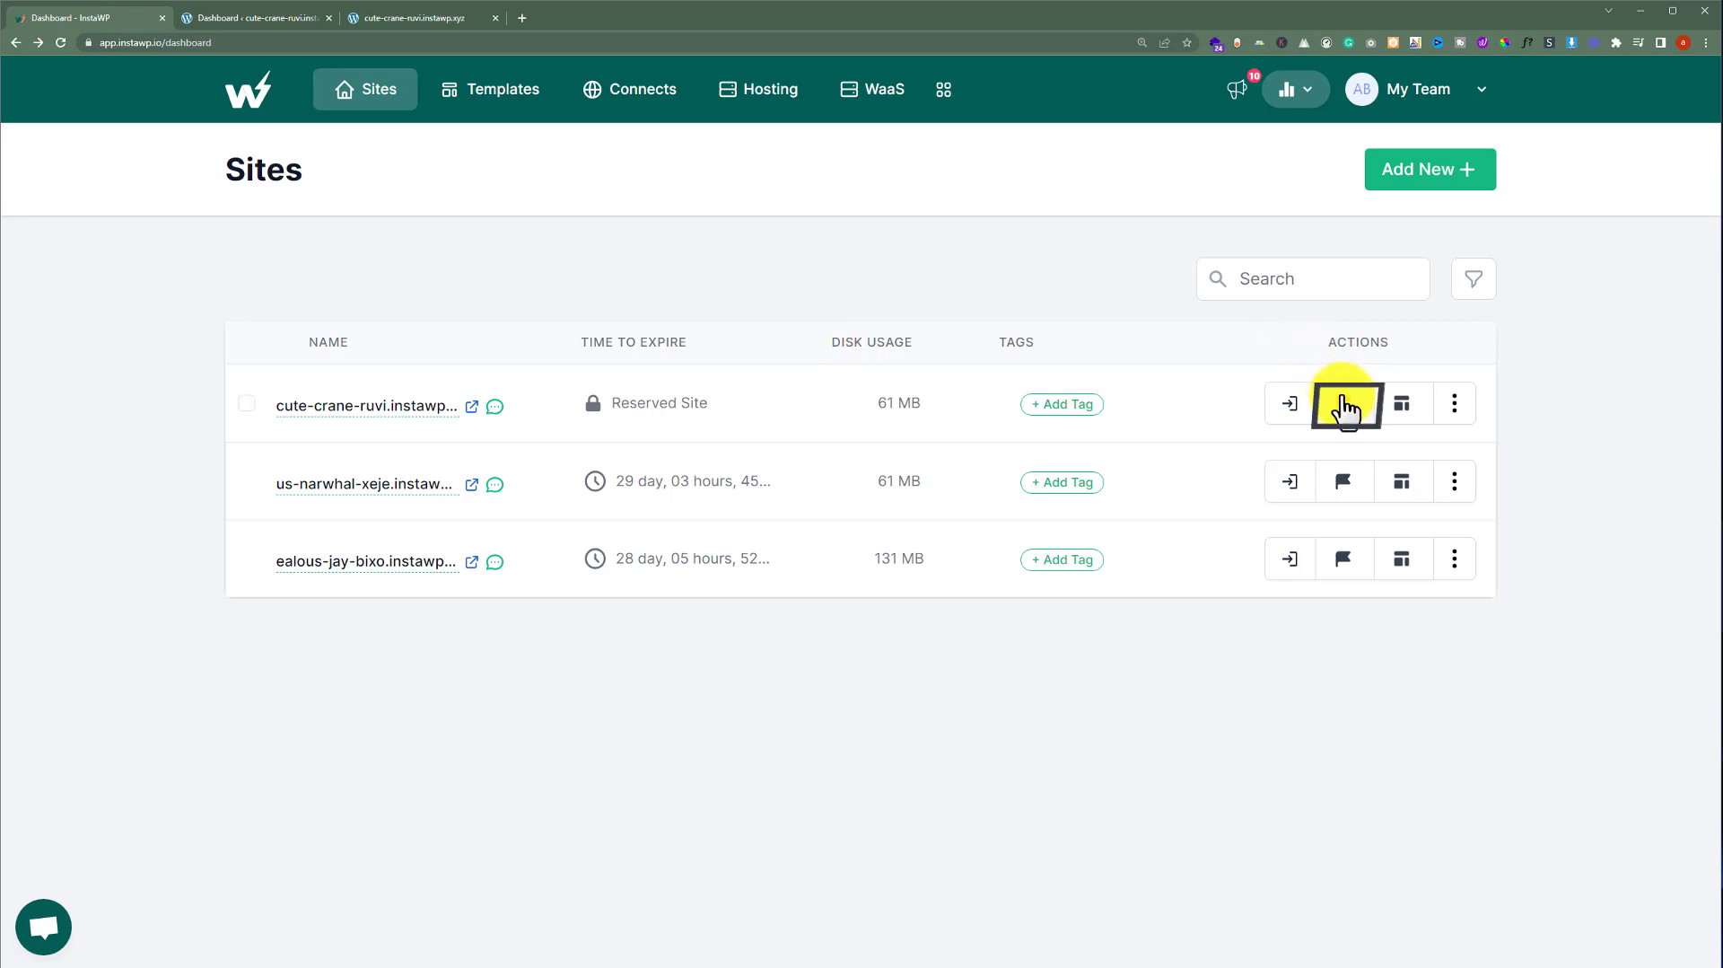
click(1344, 404)
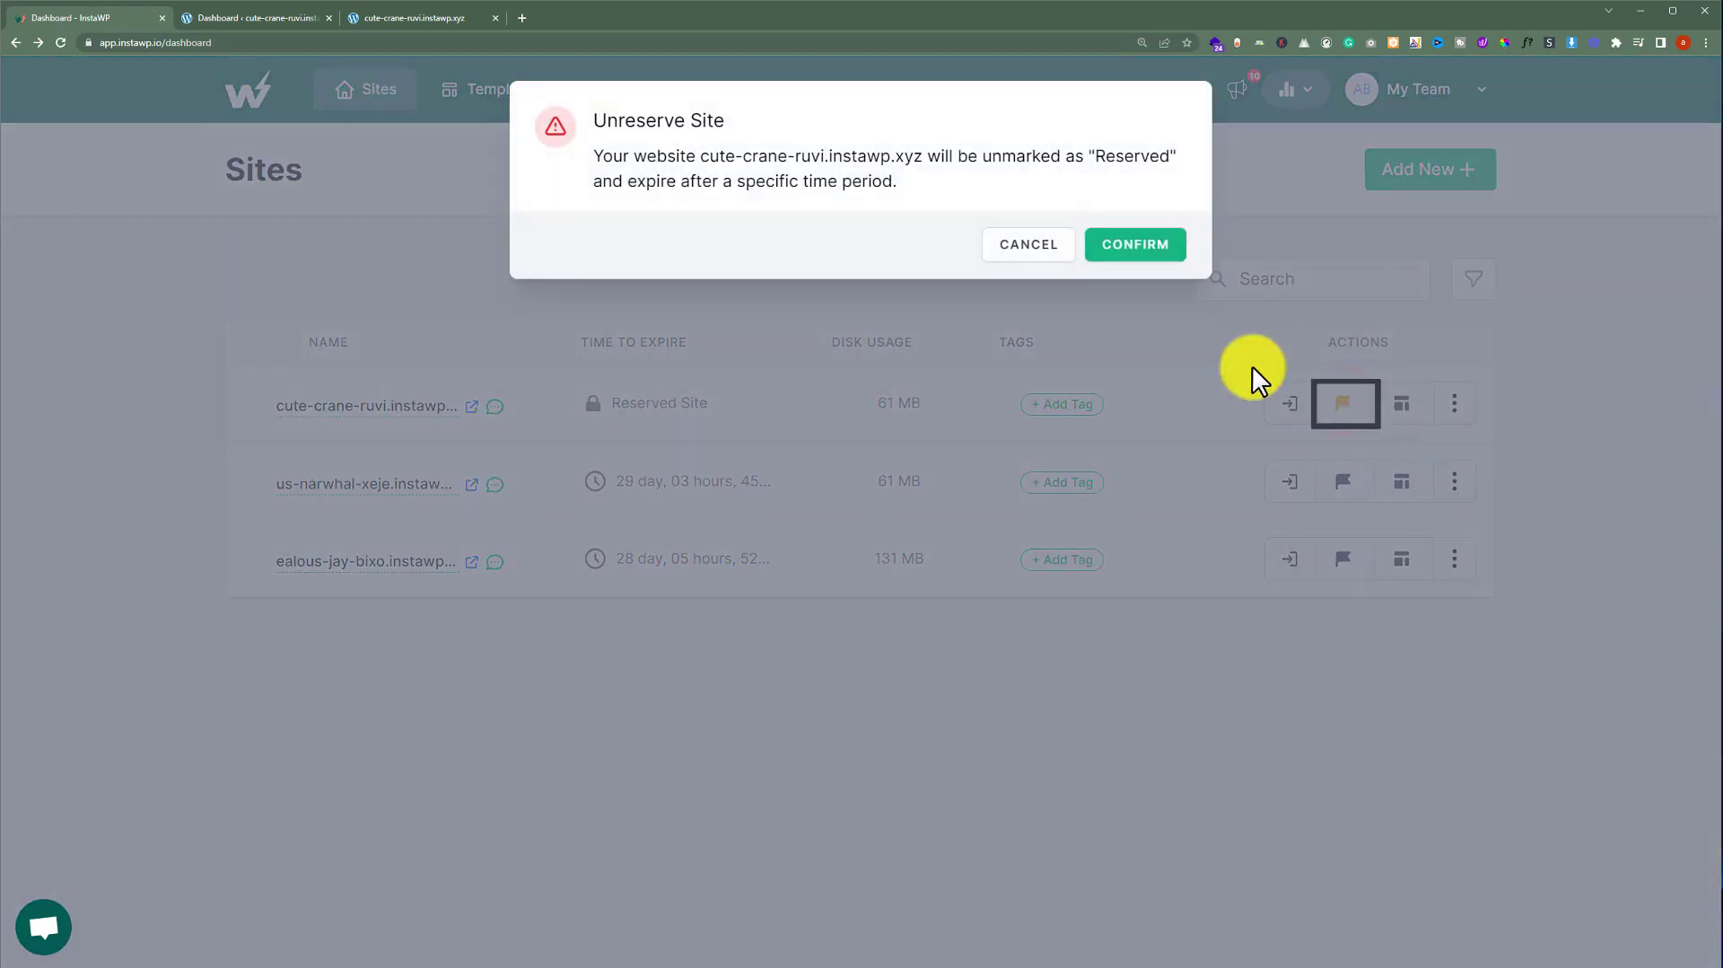
click(1167, 253)
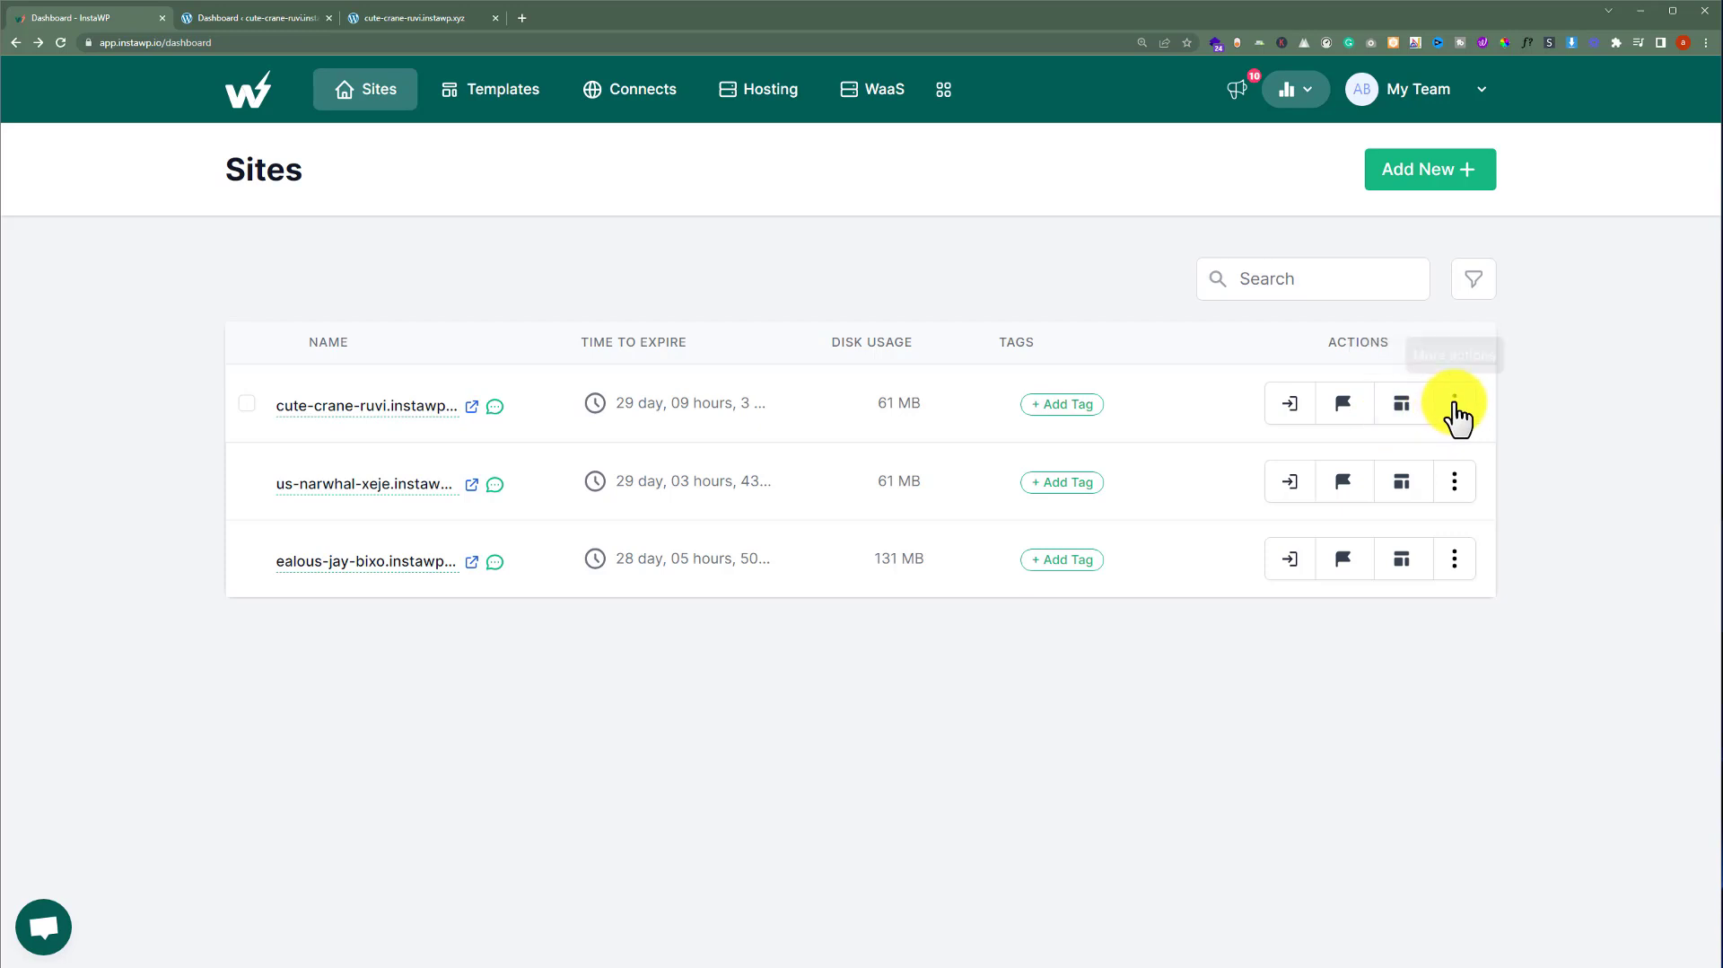
- Set cute-crane-ruvi's PHP version to 8.0 in PHP Config and select the memory_limit value
click(1454, 404)
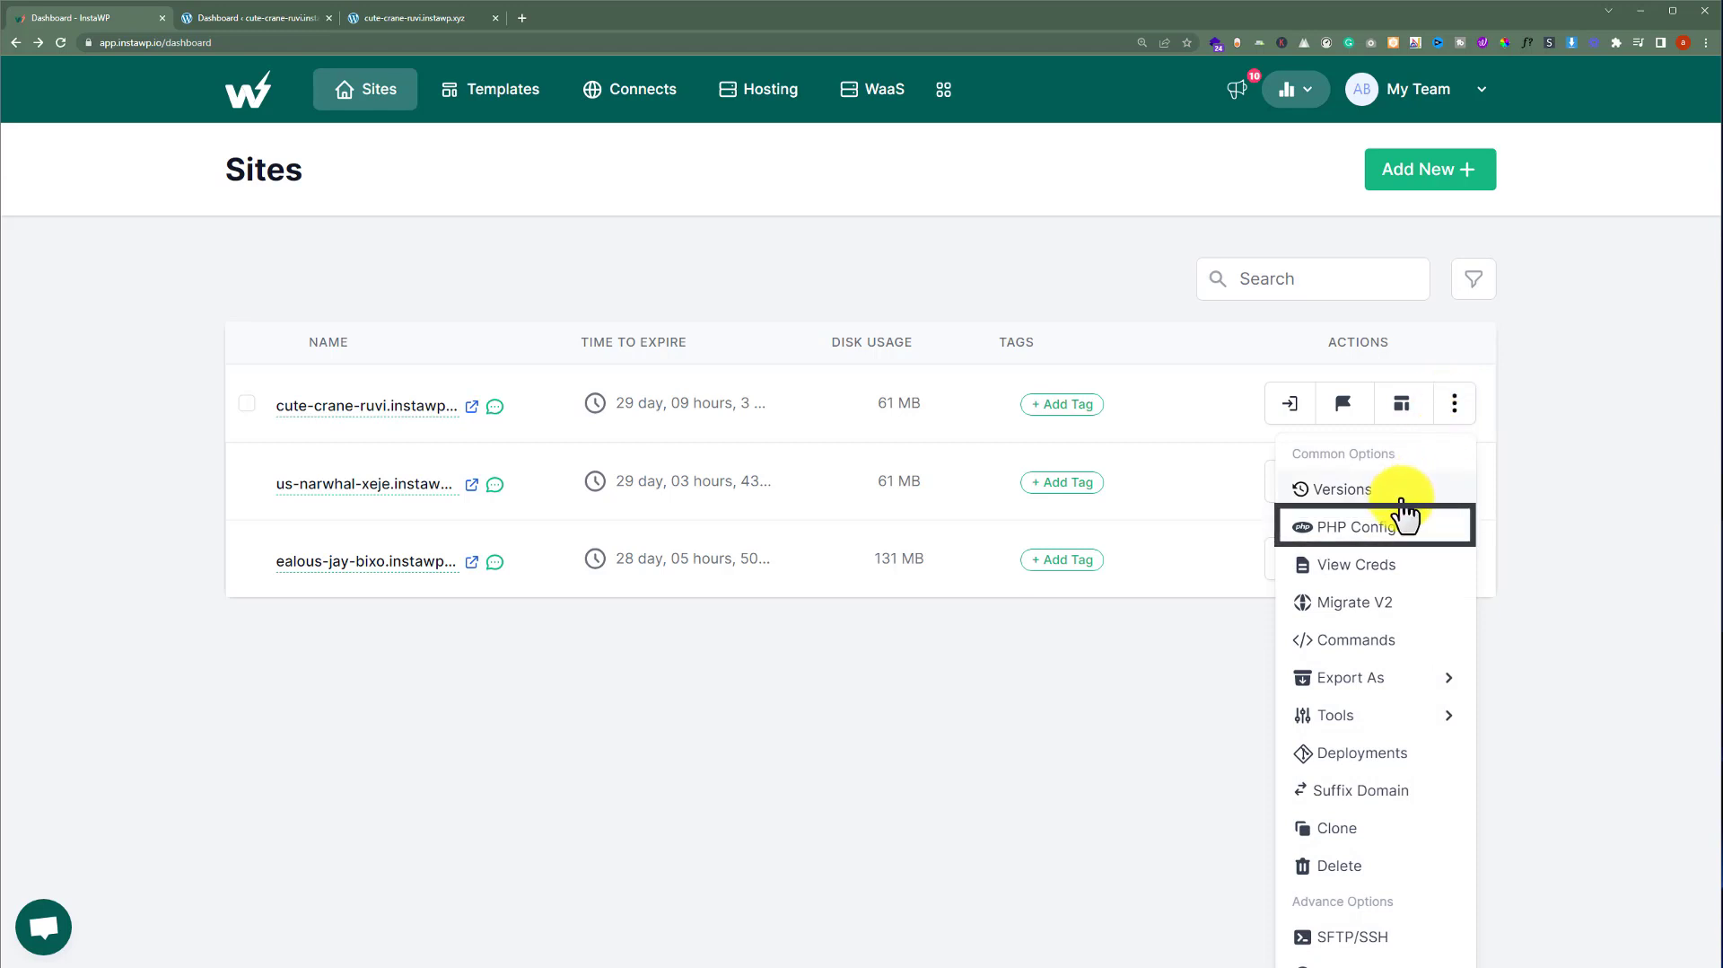
click(1369, 530)
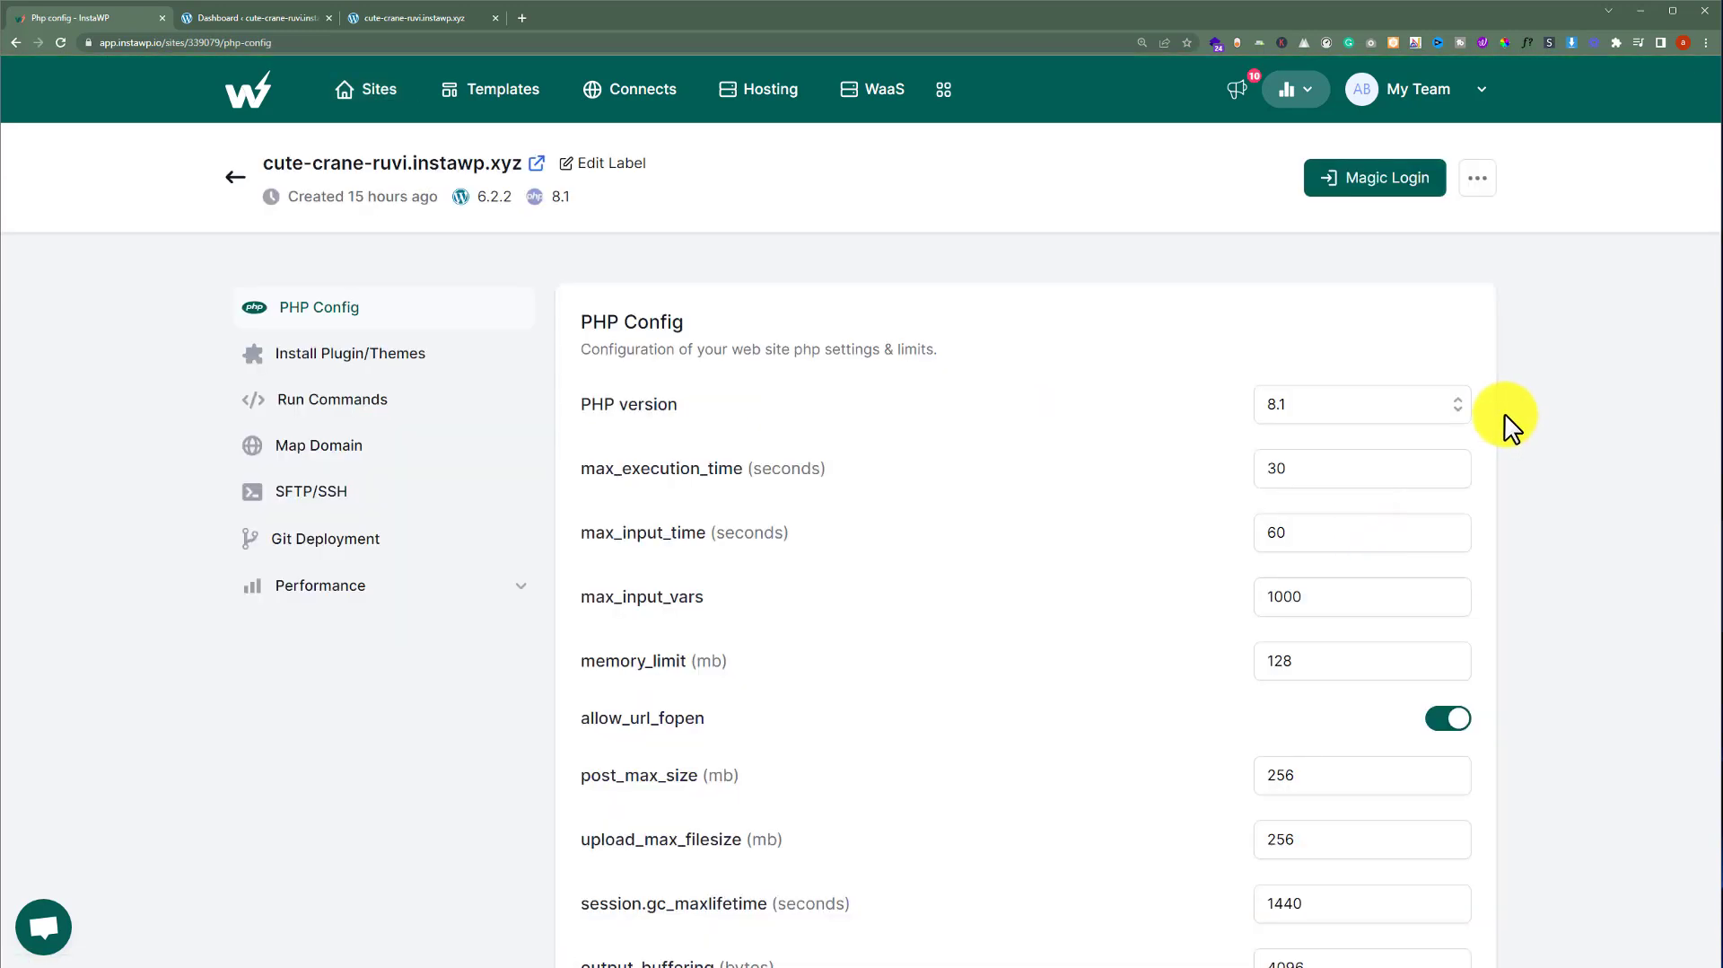
click(1407, 411)
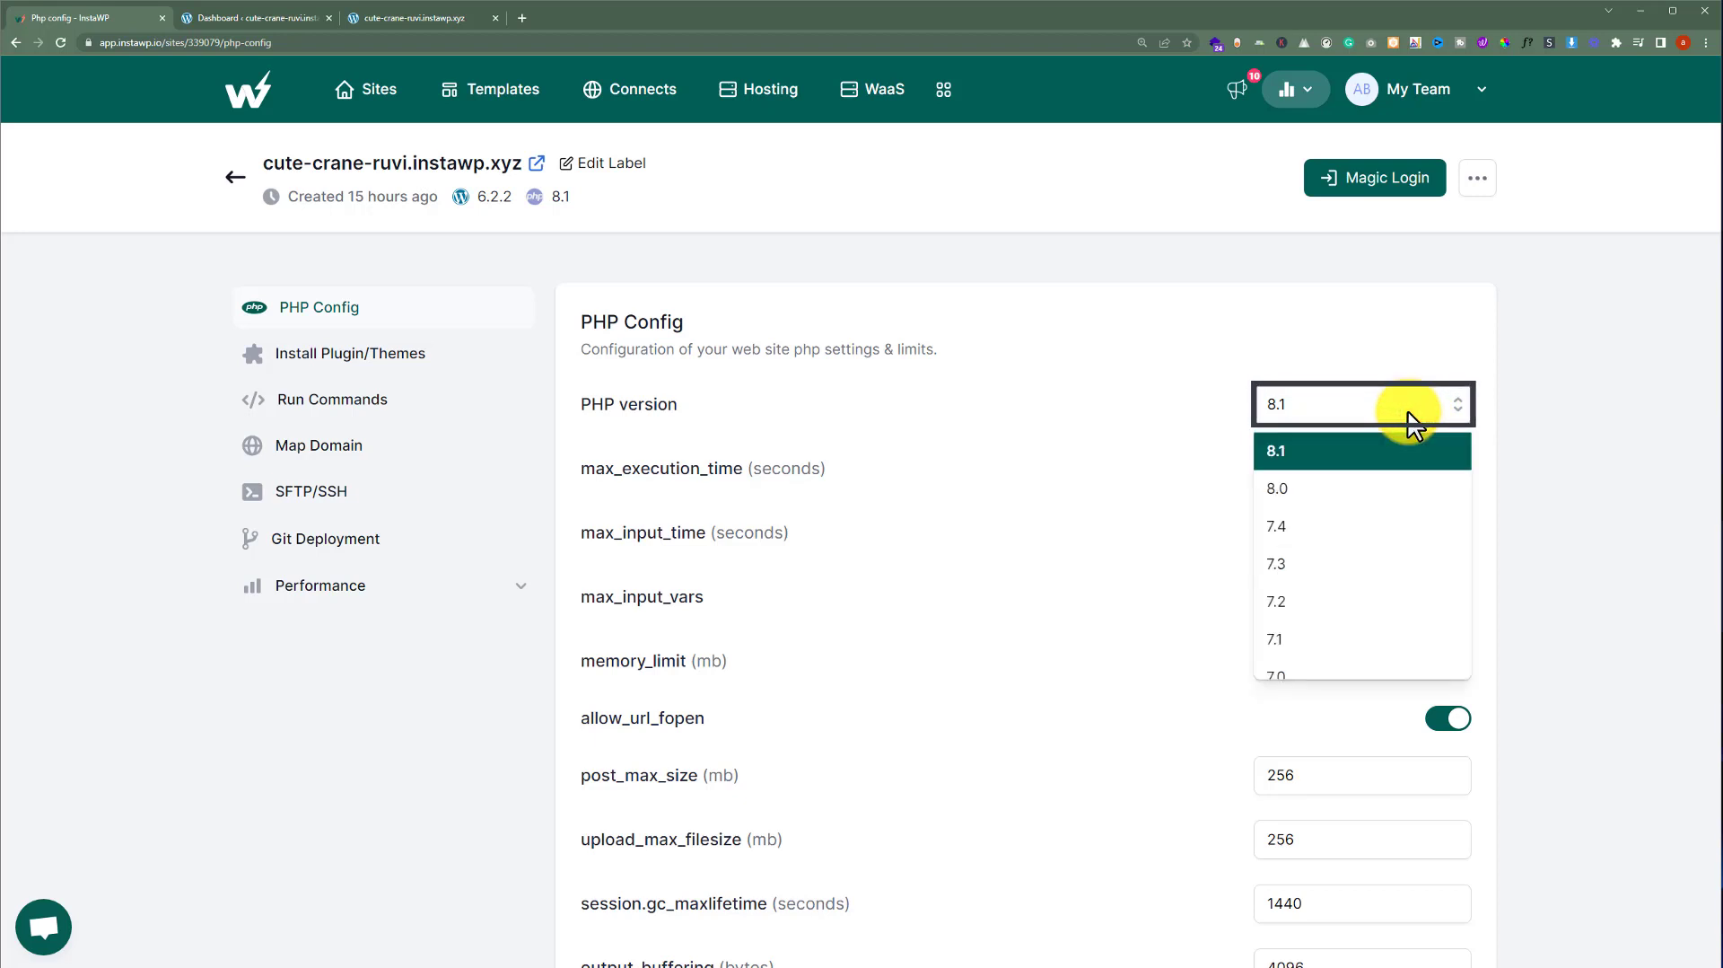
click(1367, 490)
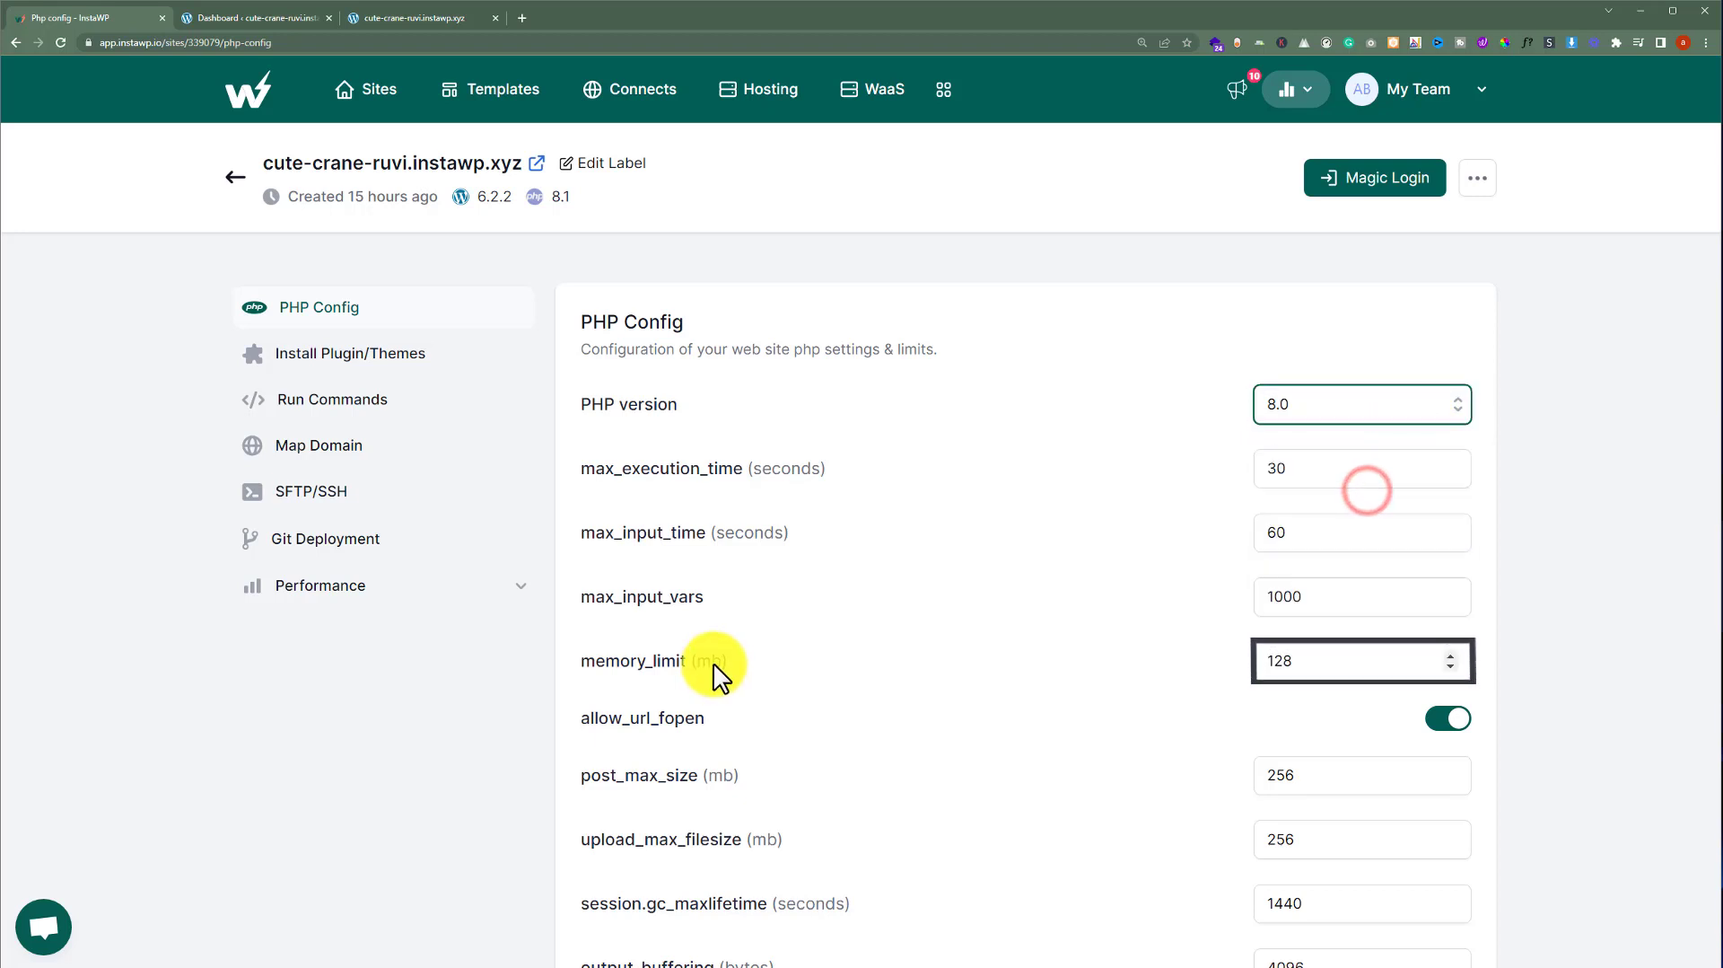
click(1273, 653)
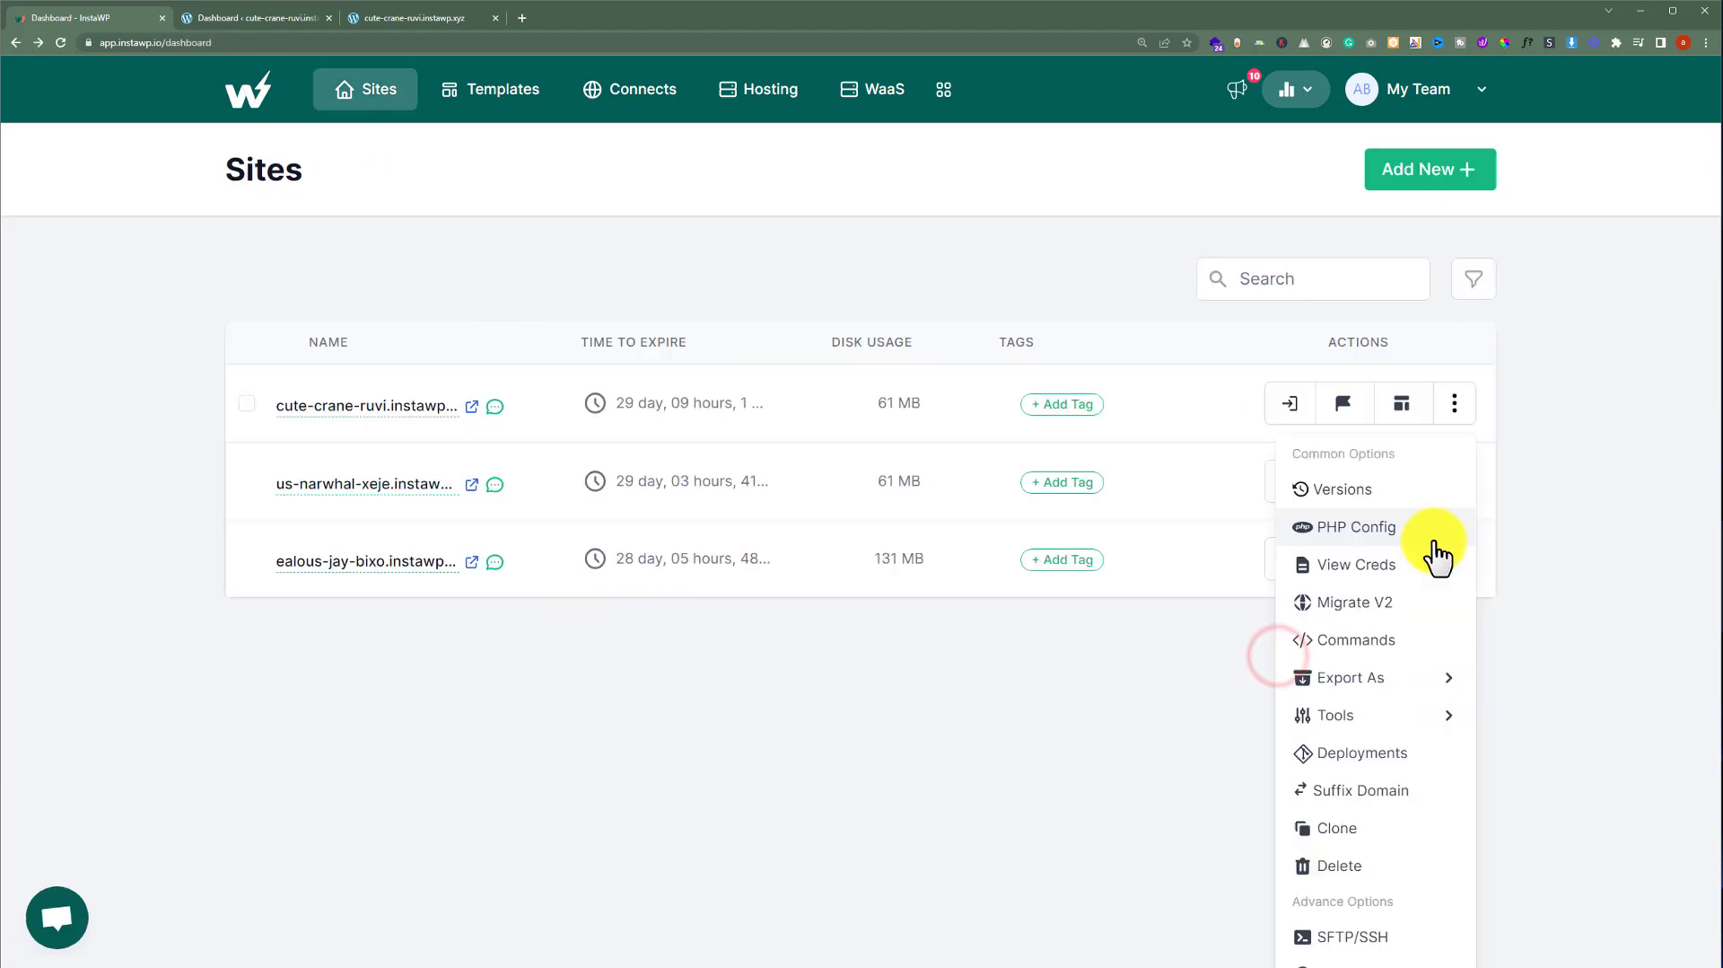
- Copy cute-crane-ruvi's admin URL from its credentials and bring up the Export As and Tools options
click(1357, 565)
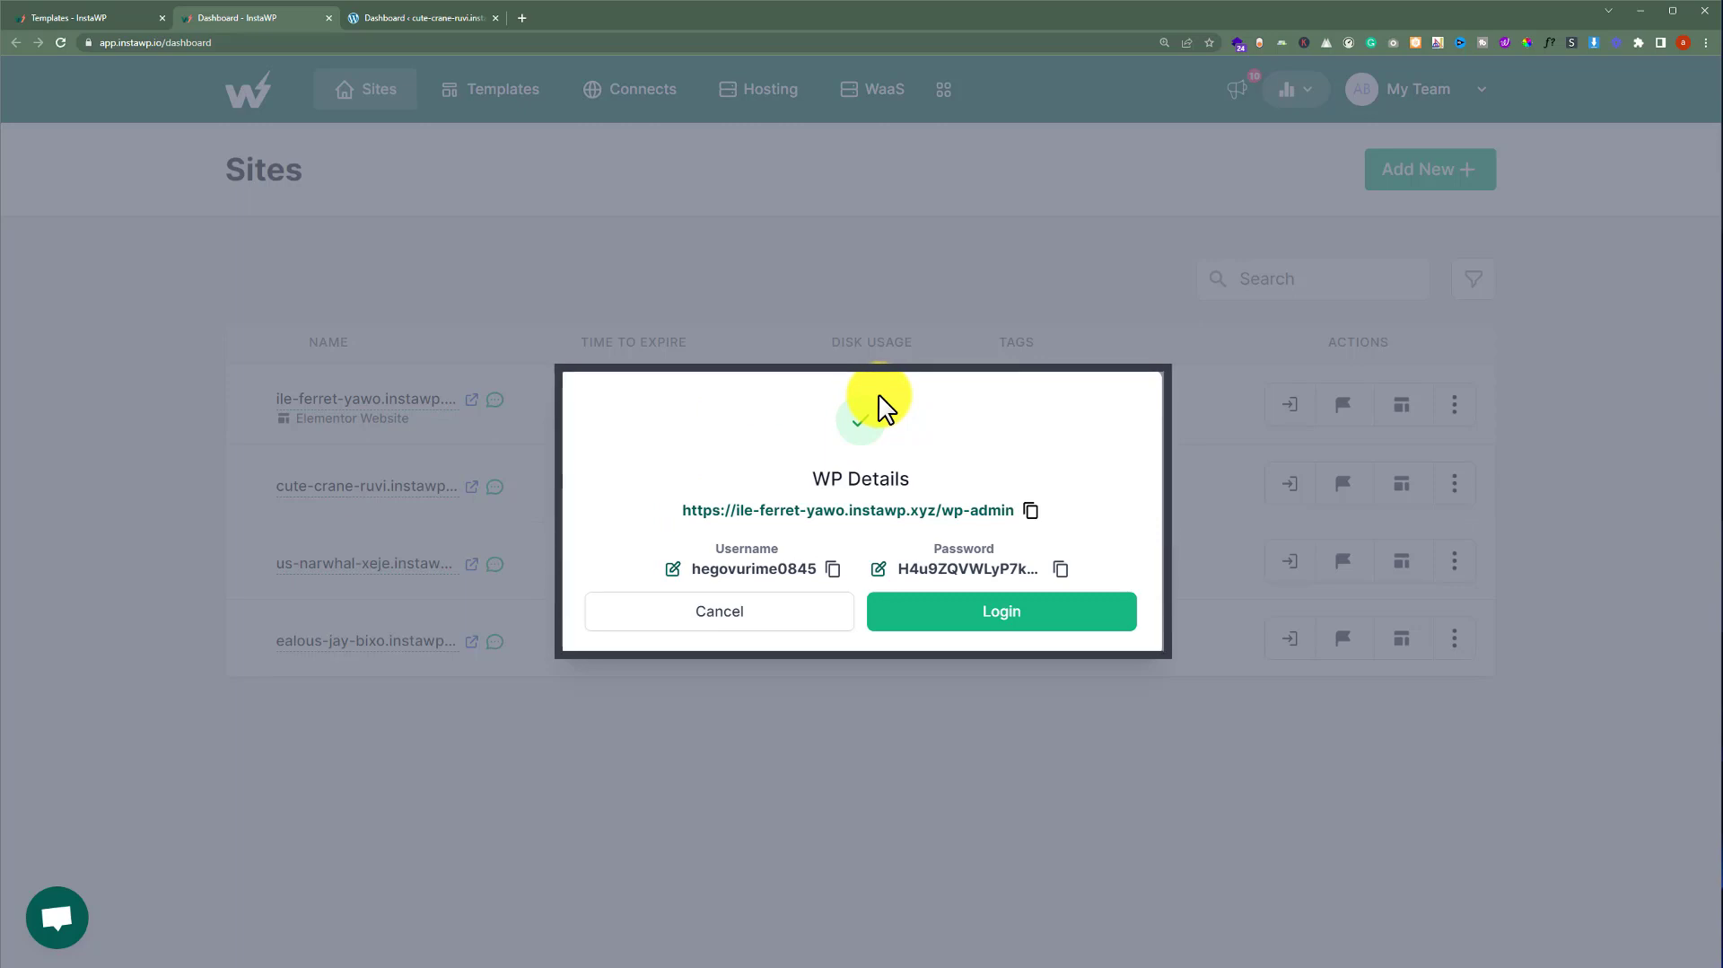
click(1029, 507)
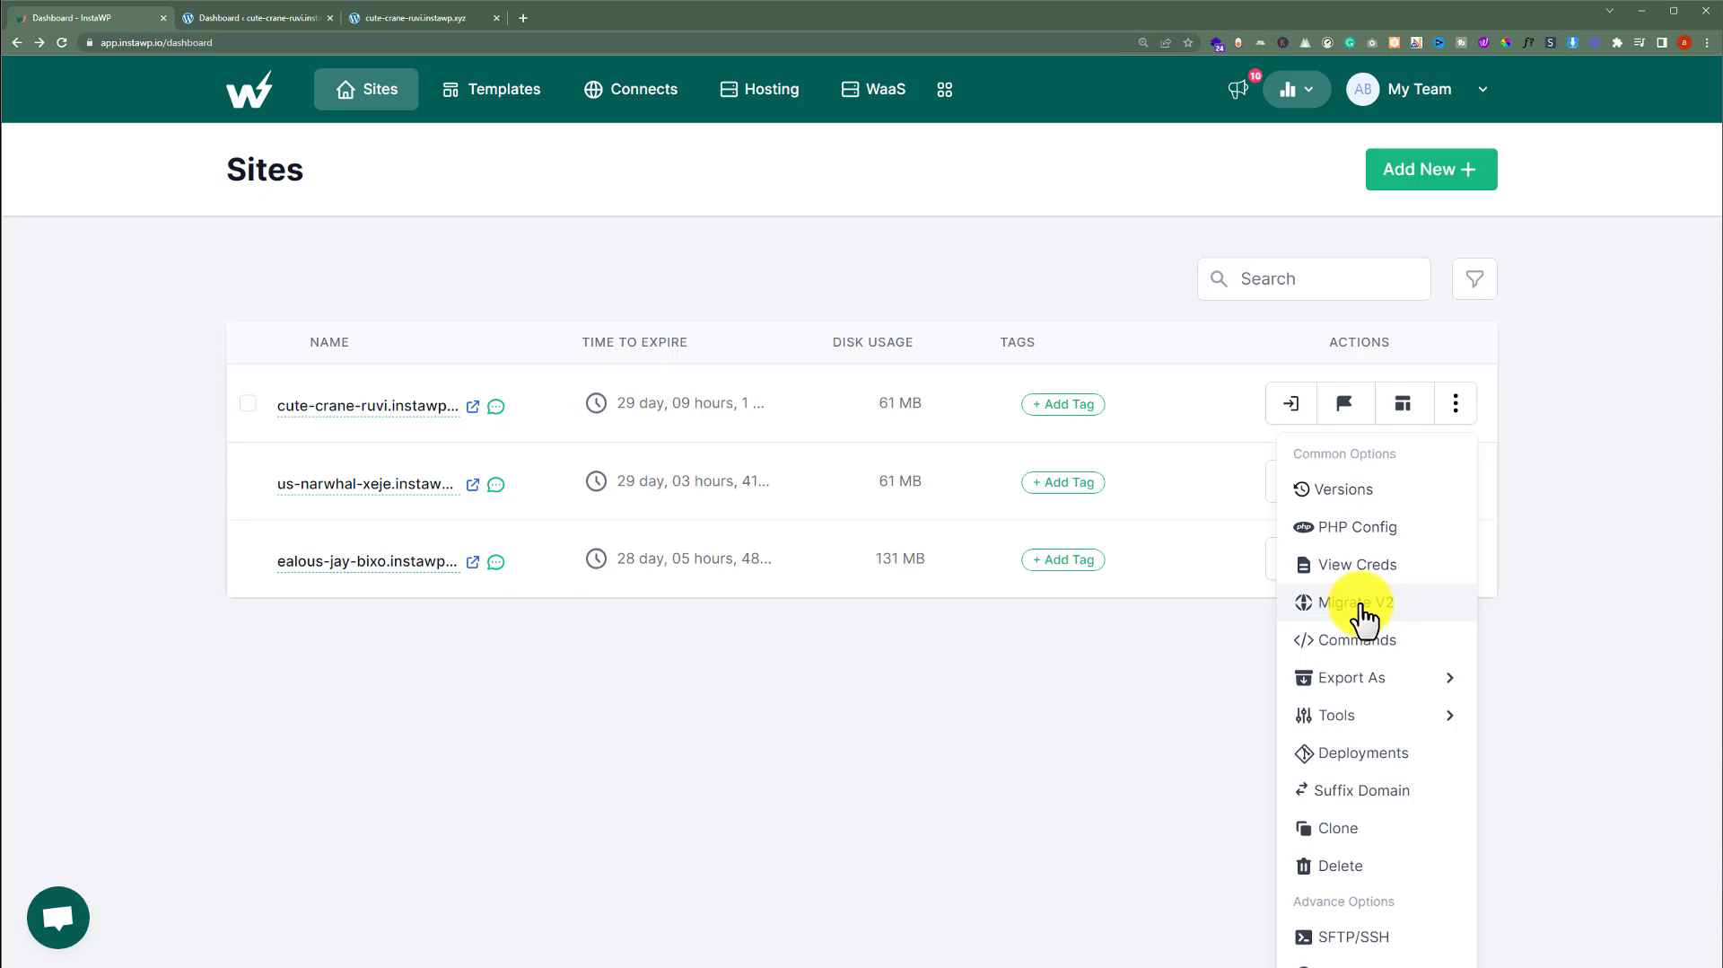
mouse_move(1397, 682)
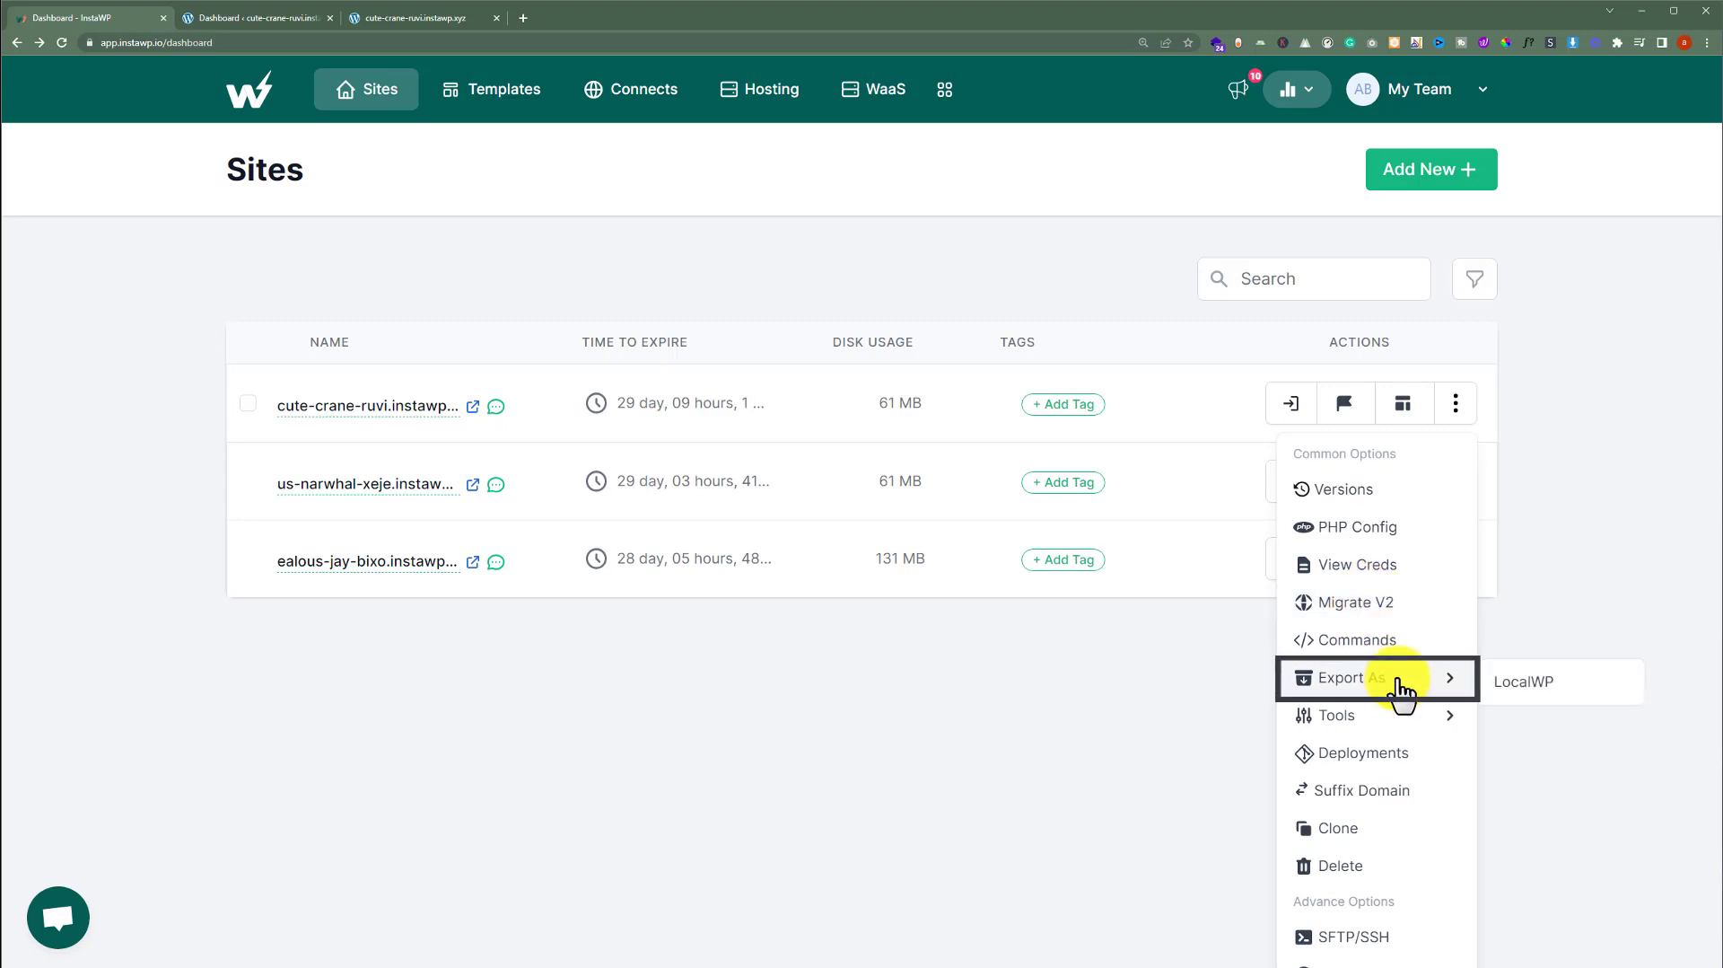
mouse_move(1383, 723)
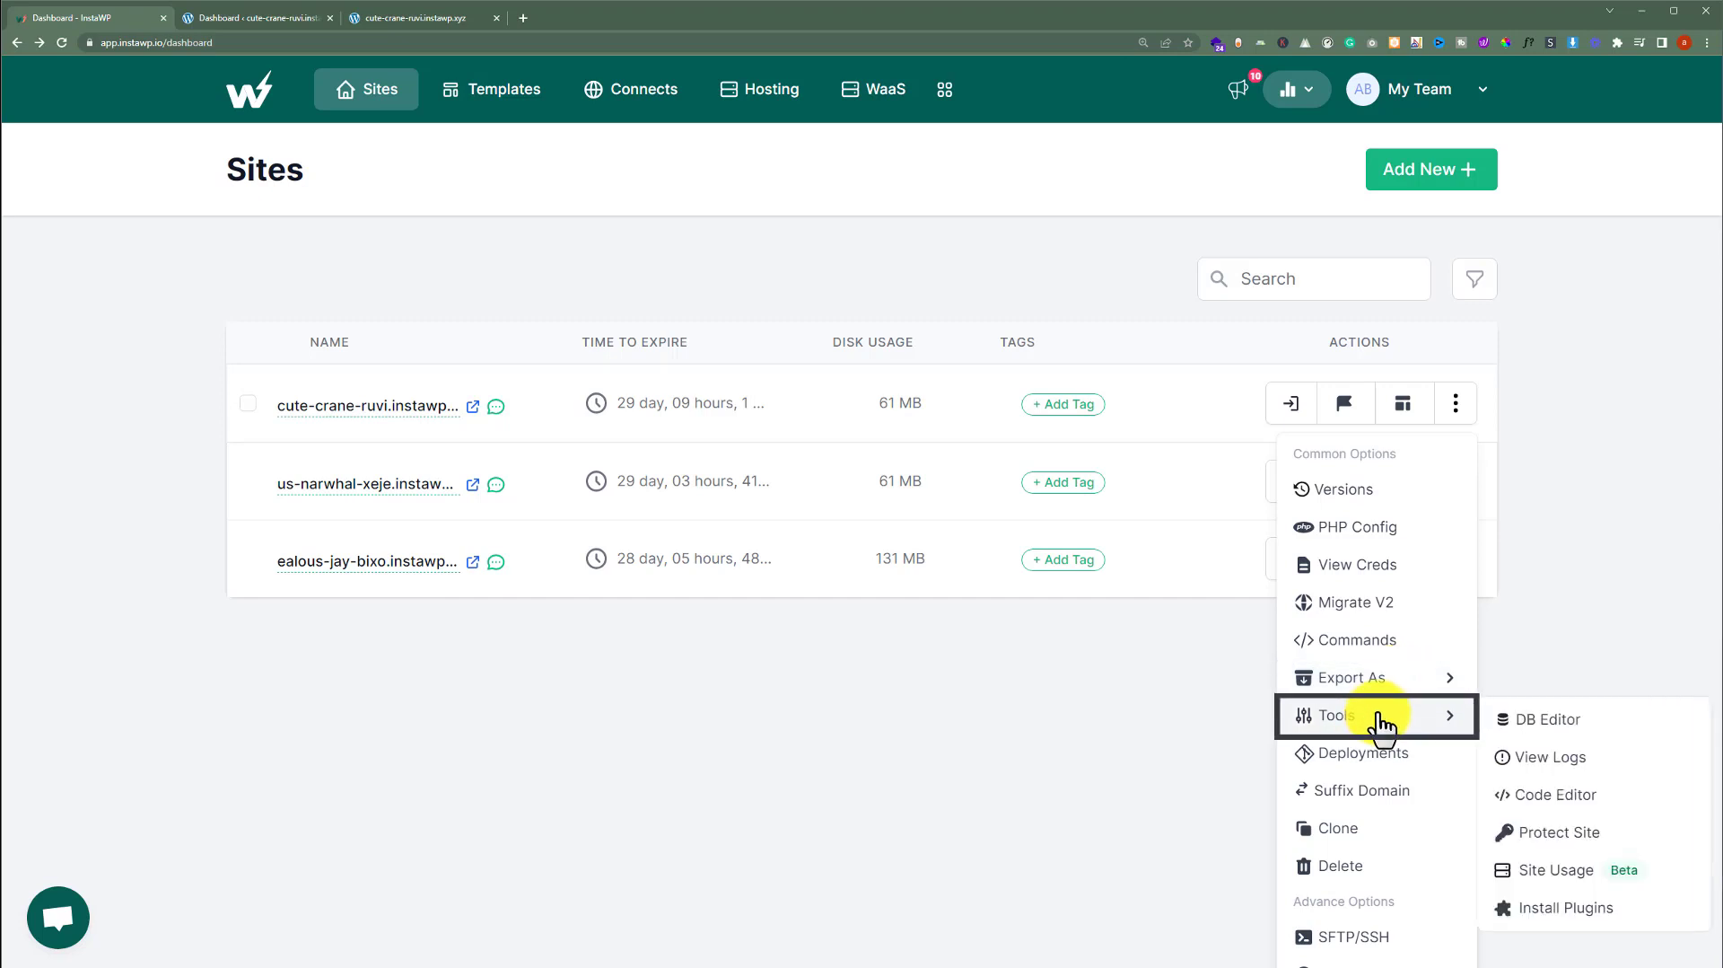
click(1545, 724)
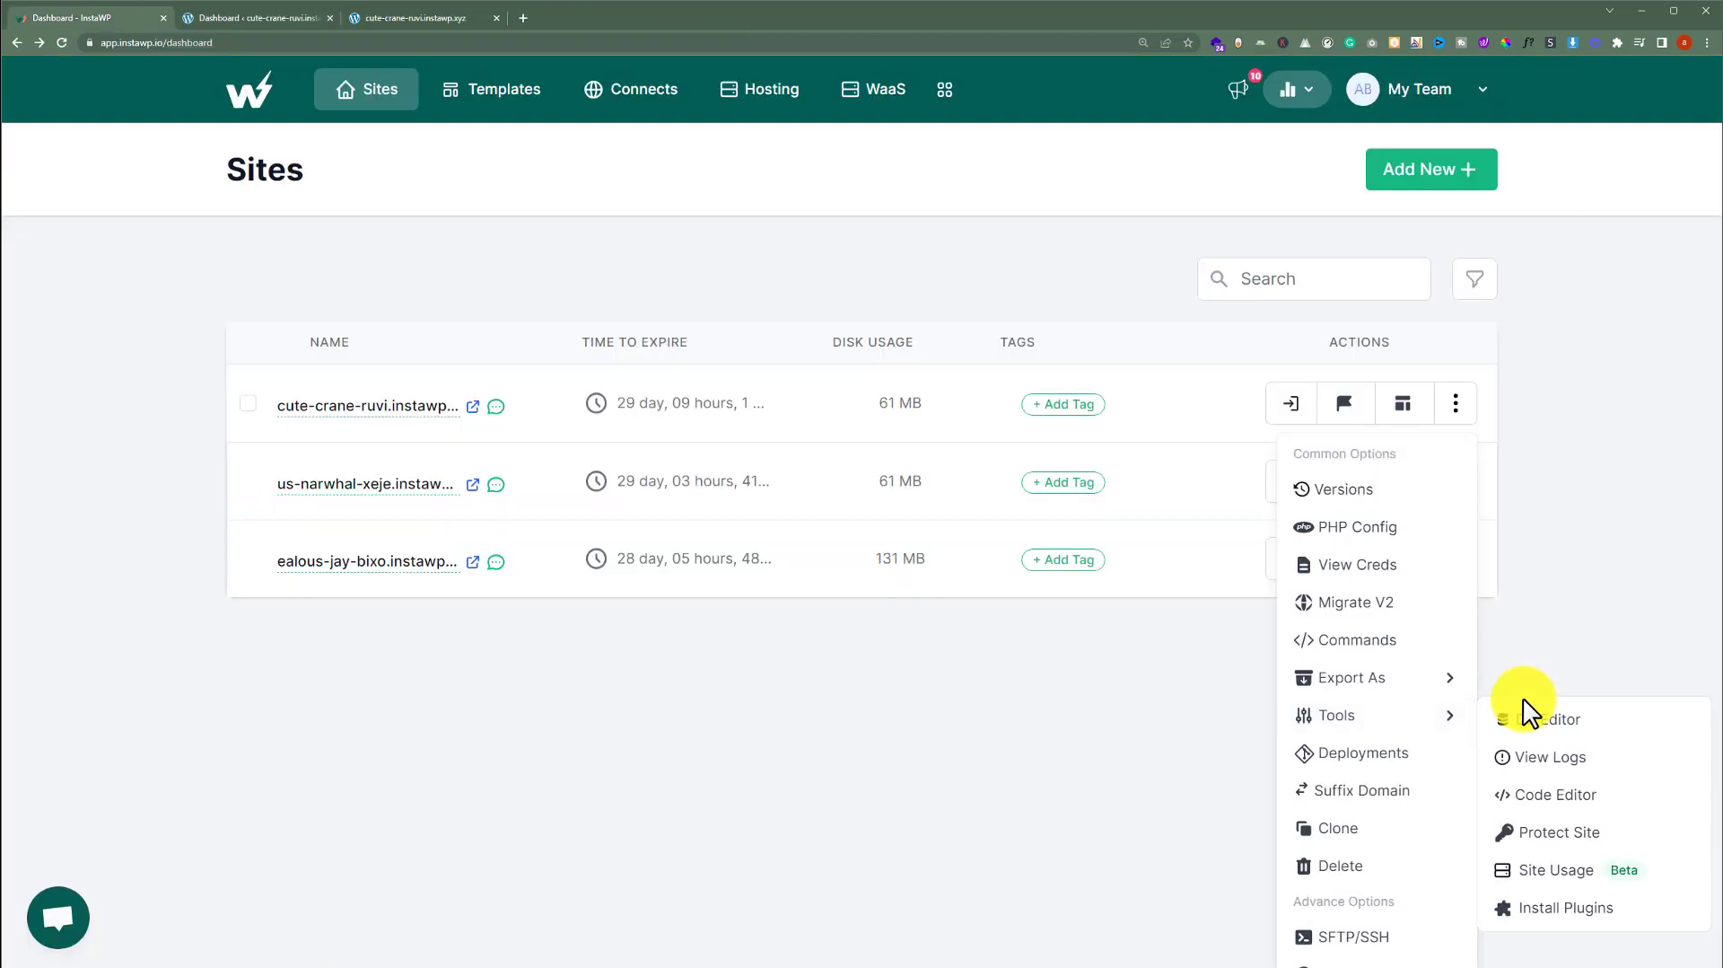
click(1558, 795)
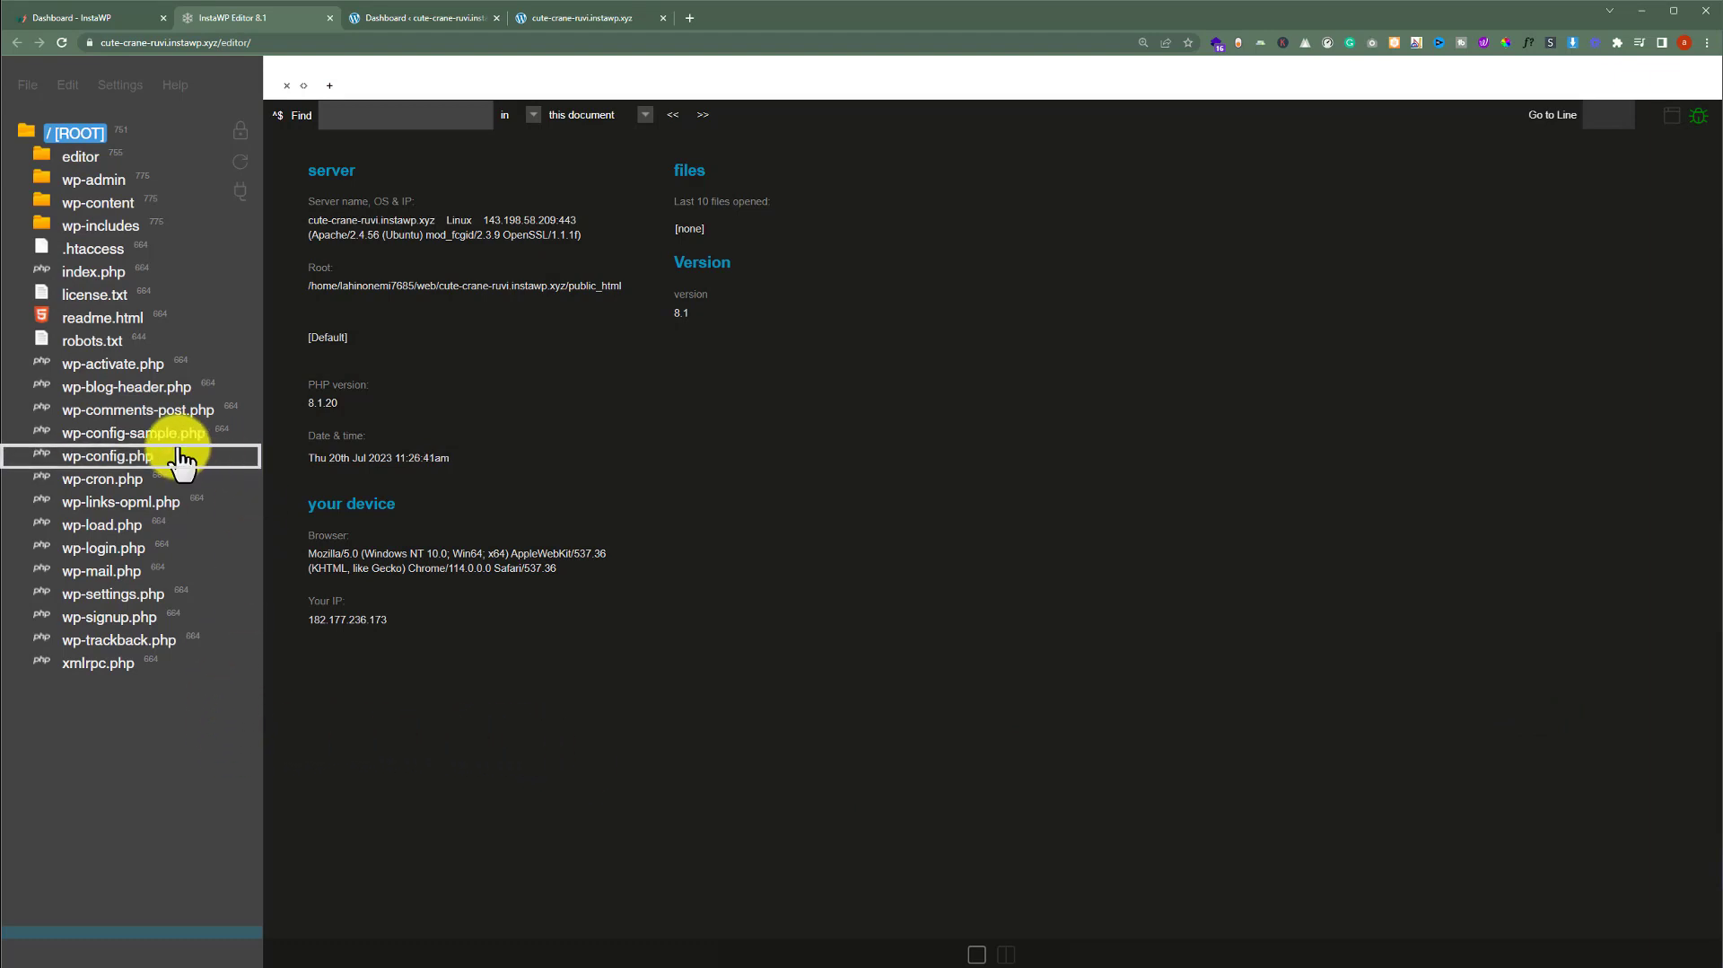
click(108, 456)
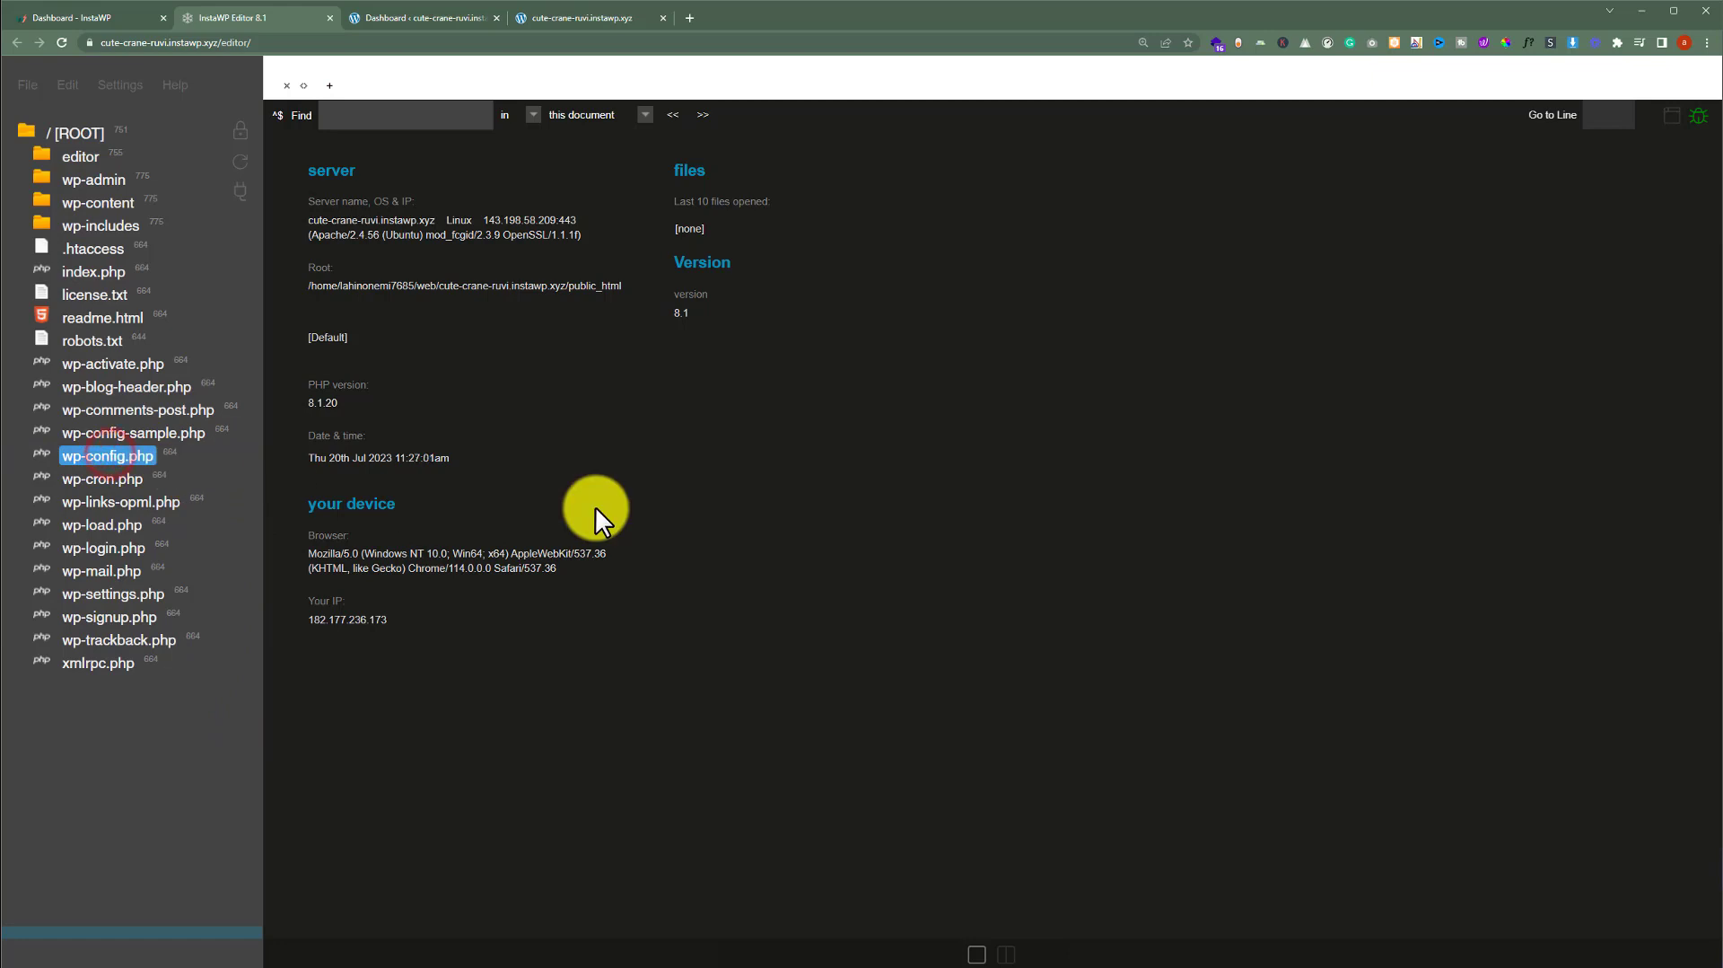
click(113, 455)
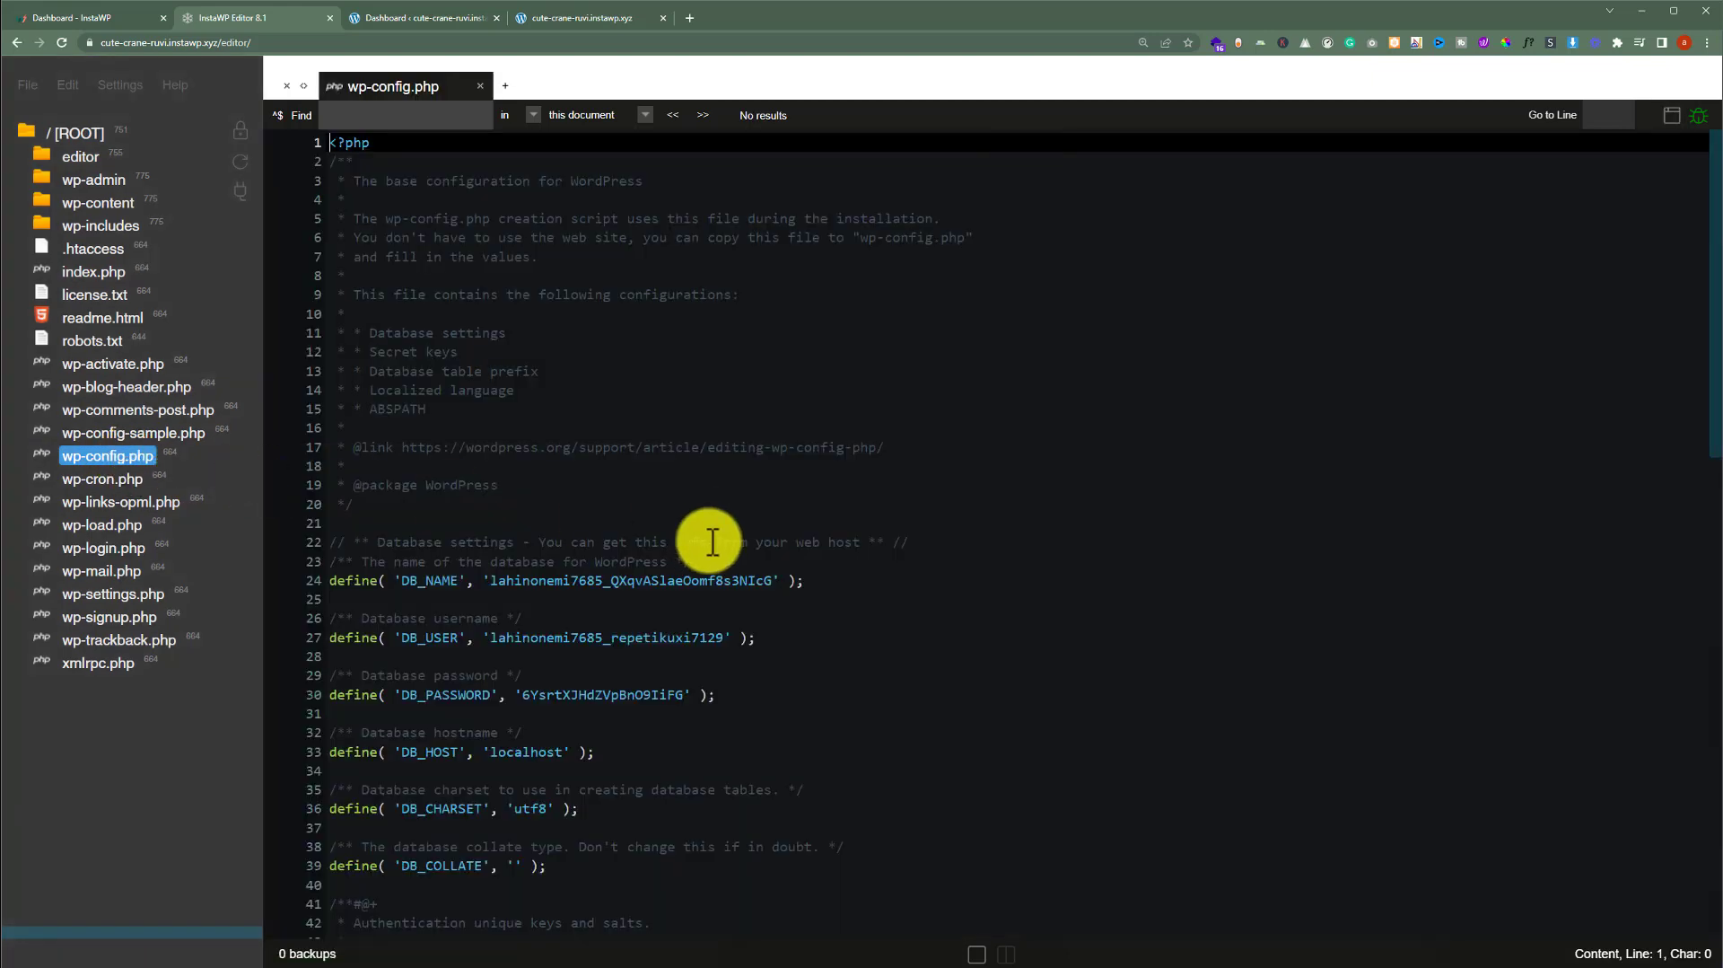
key(ctrl+w)
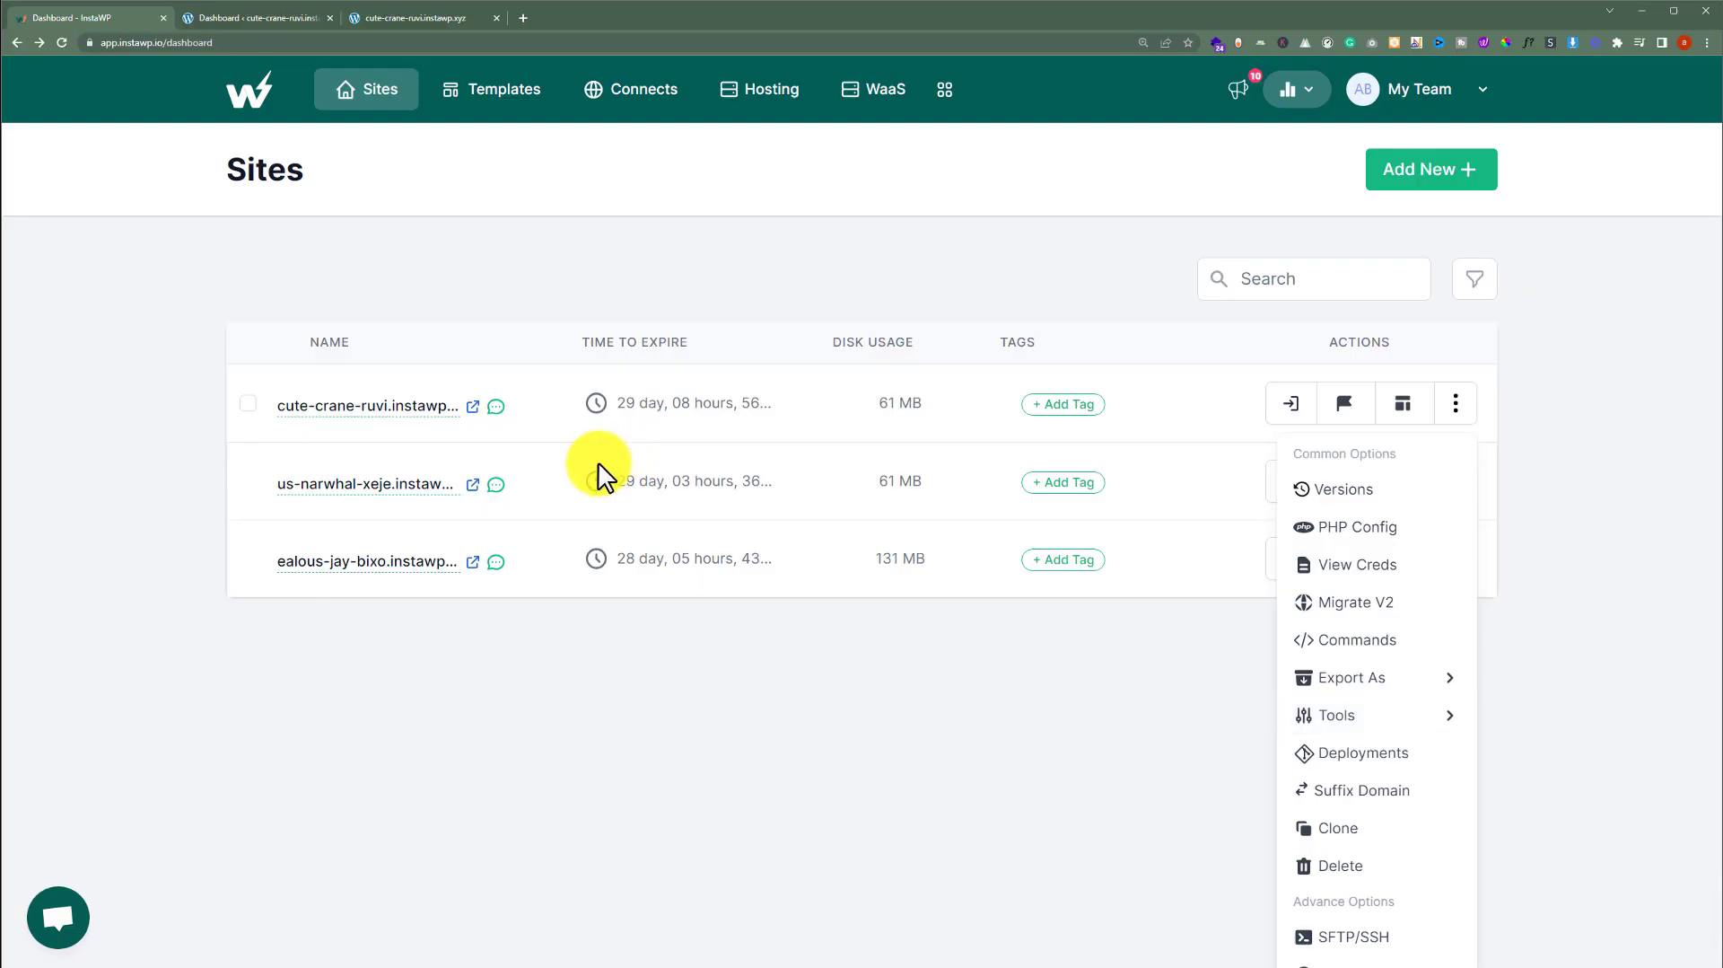
mouse_move(1401, 714)
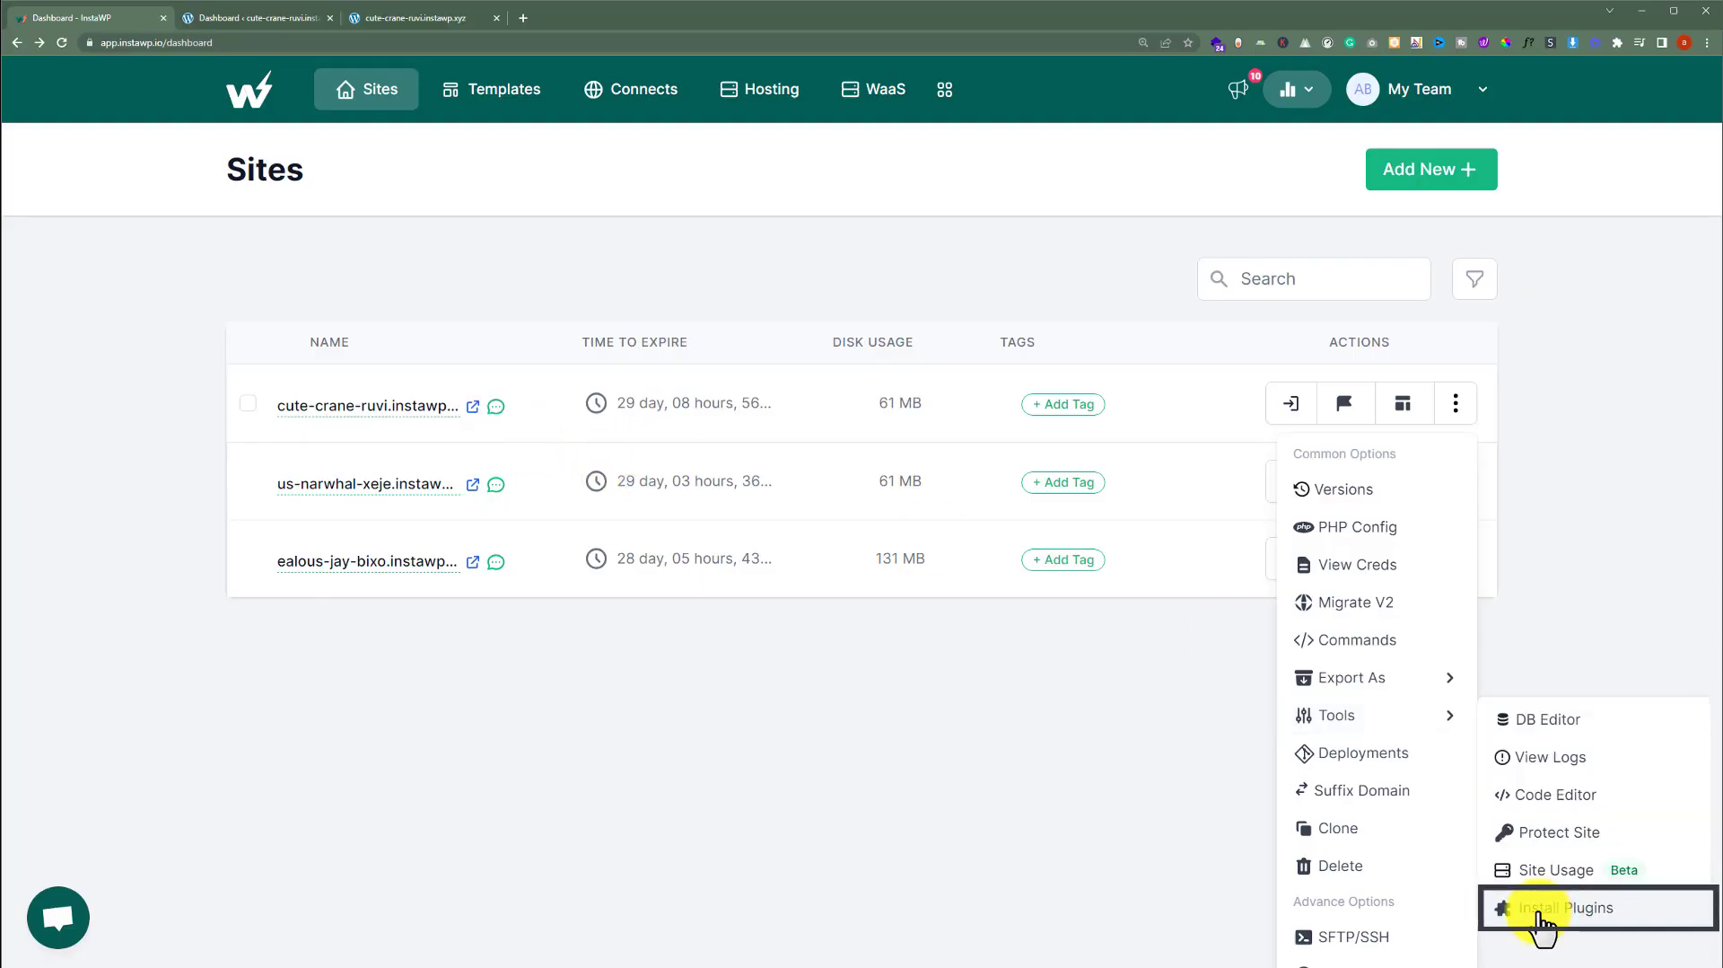
- Install Contact Form 7 by entering the slug 'contact-form-7' in Tools > Install Plugins
click(1541, 915)
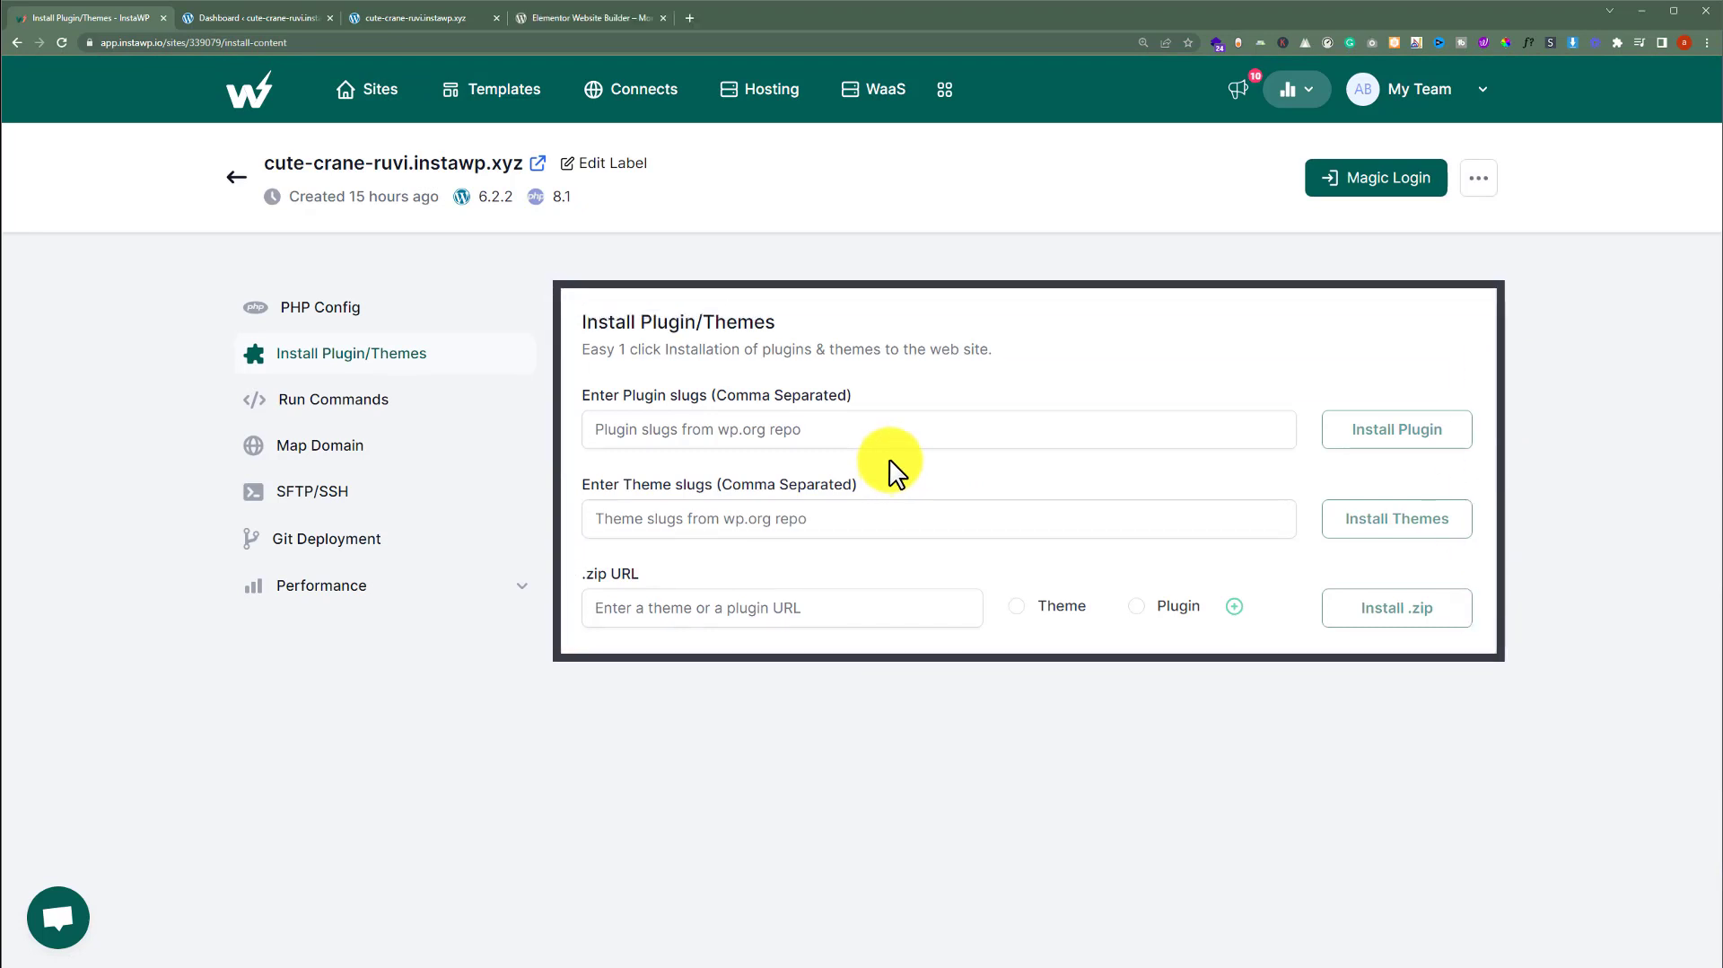
click(590, 18)
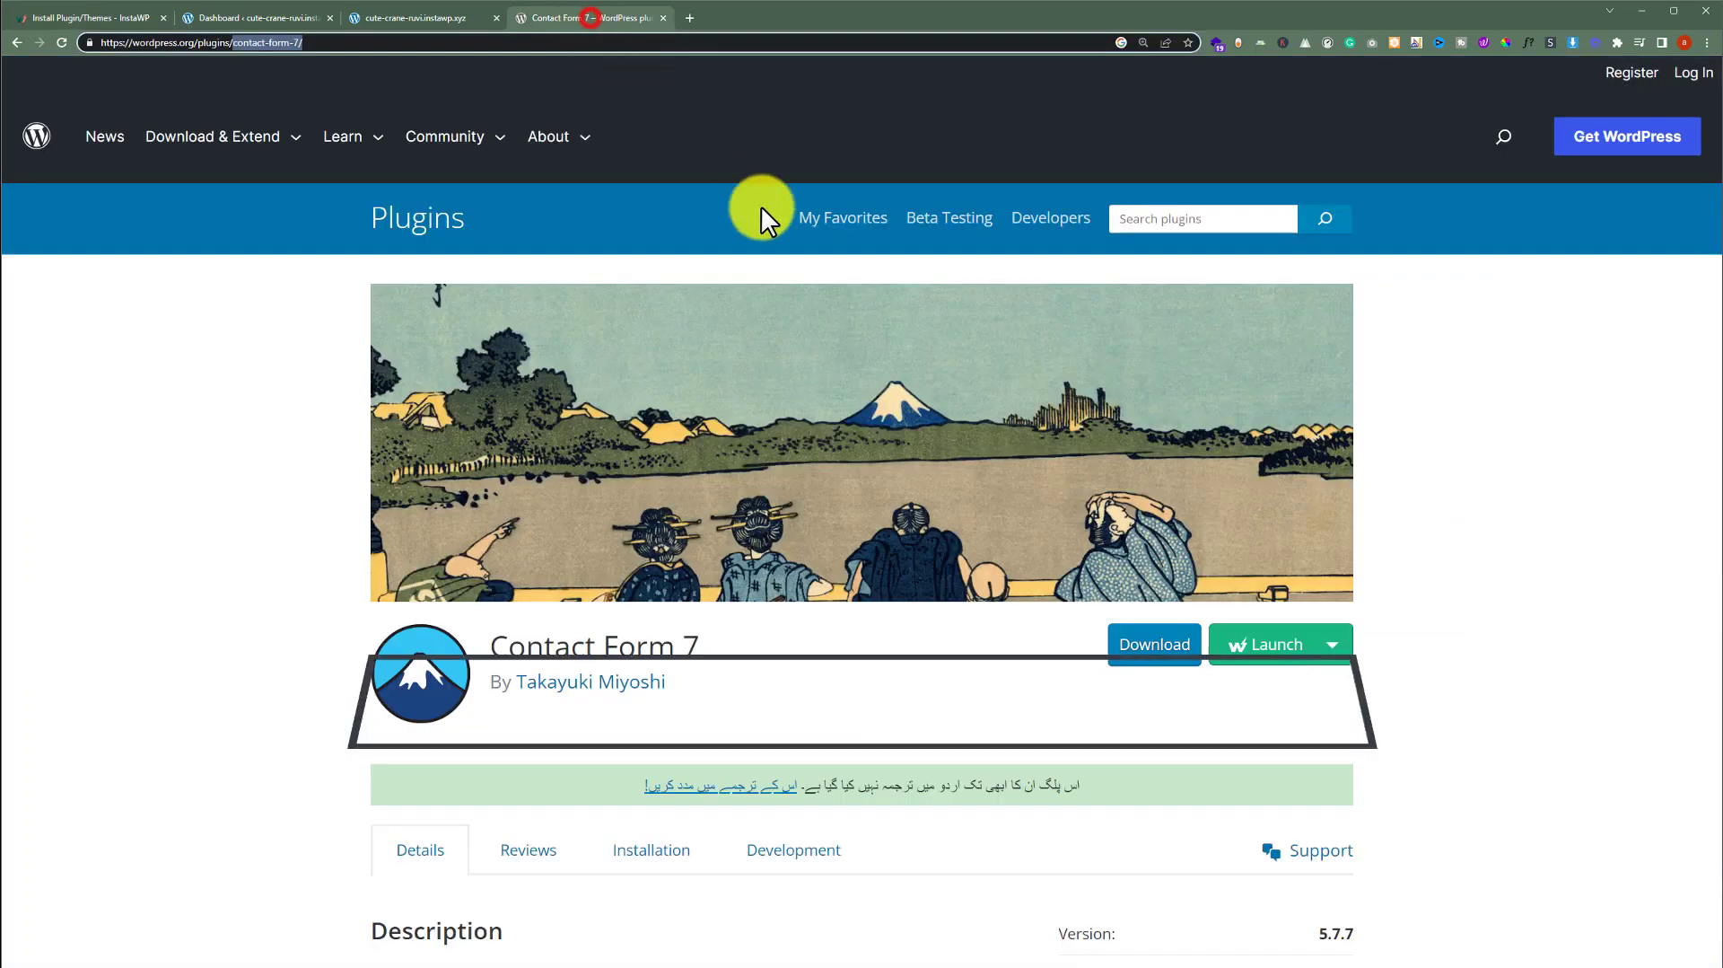
click(309, 361)
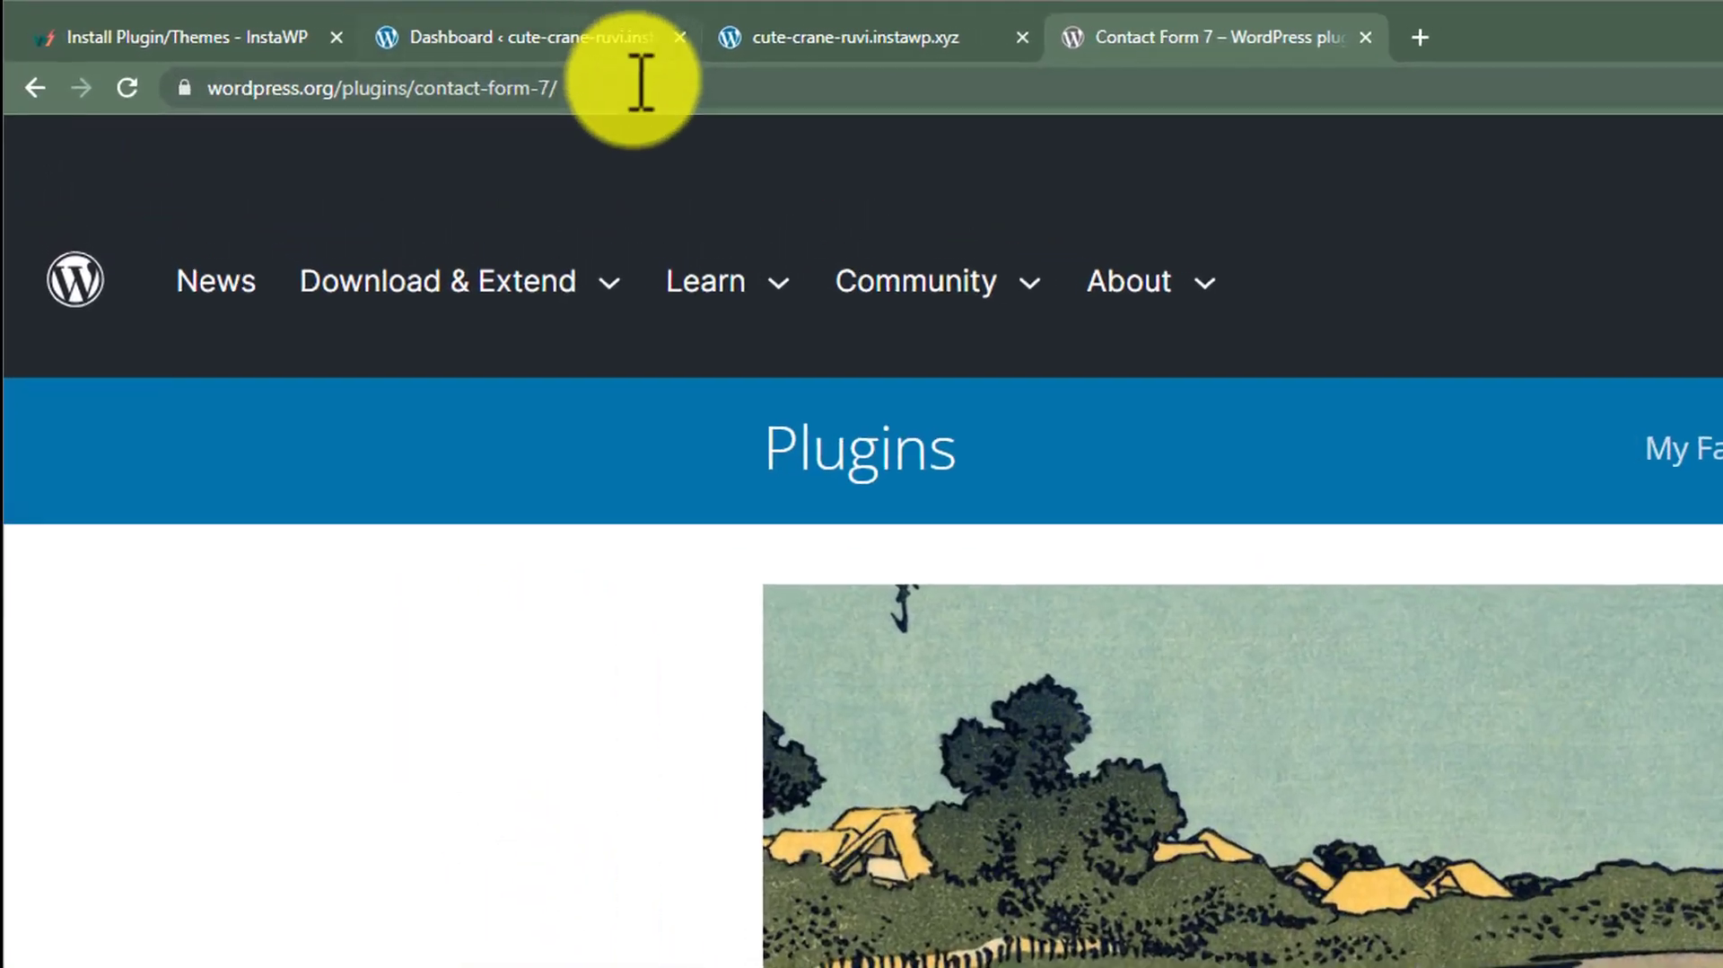
drag(632, 85, 419, 108)
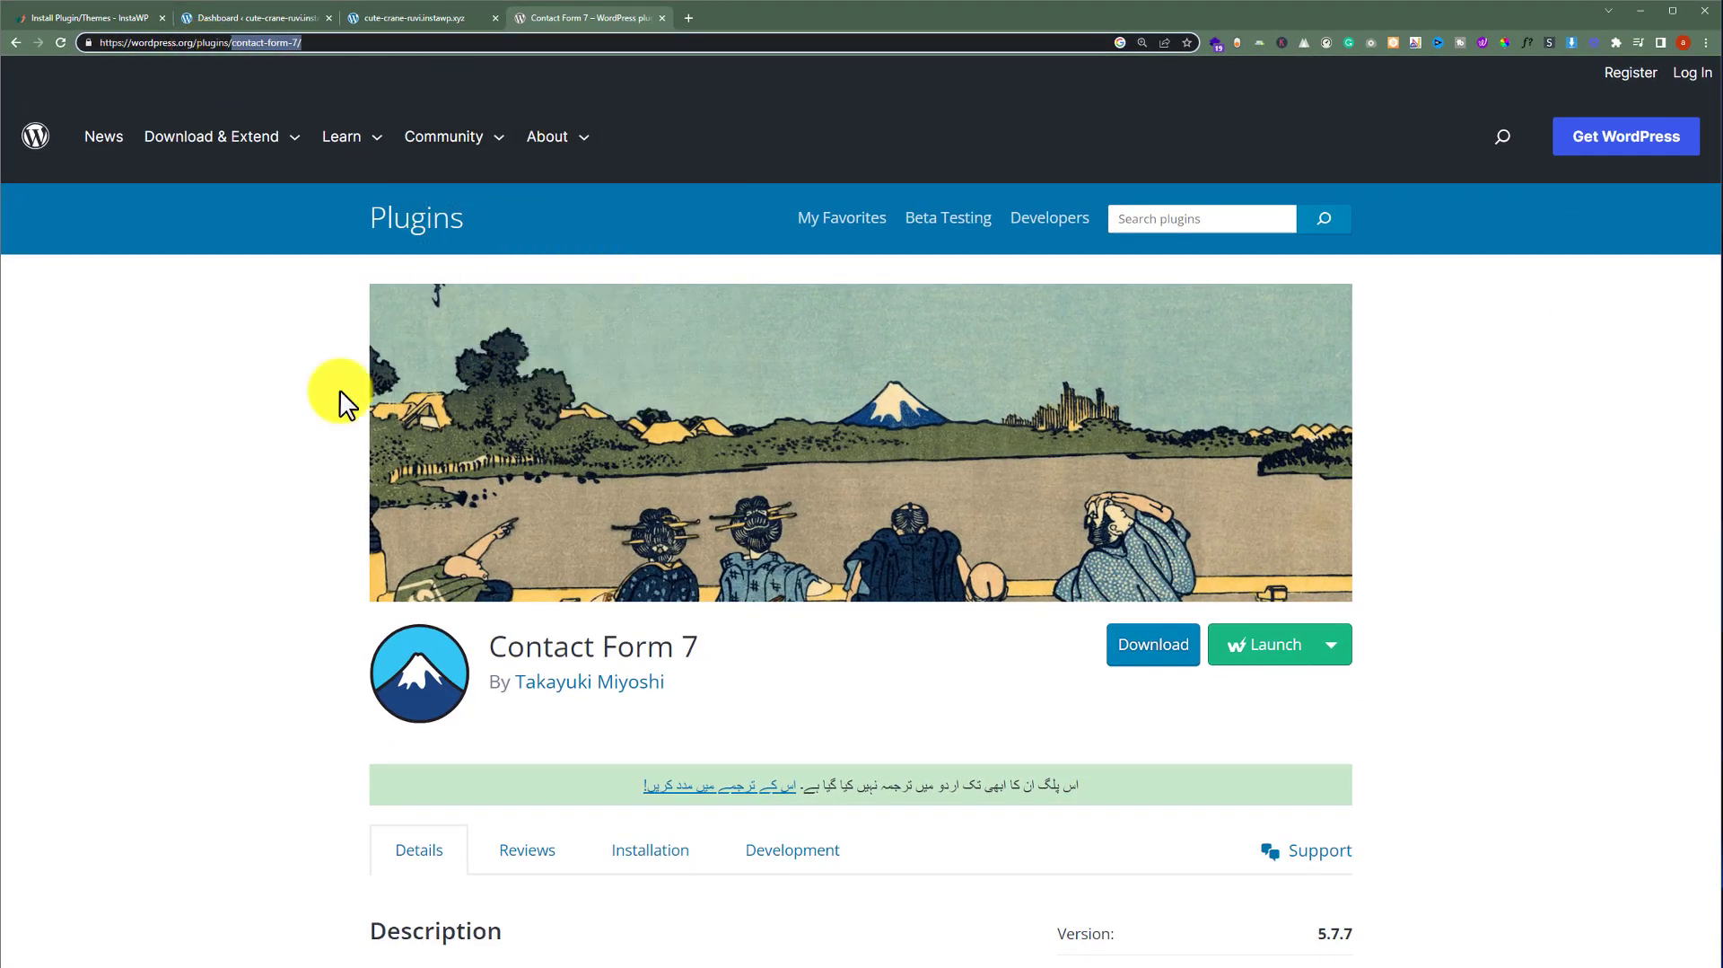
click(108, 17)
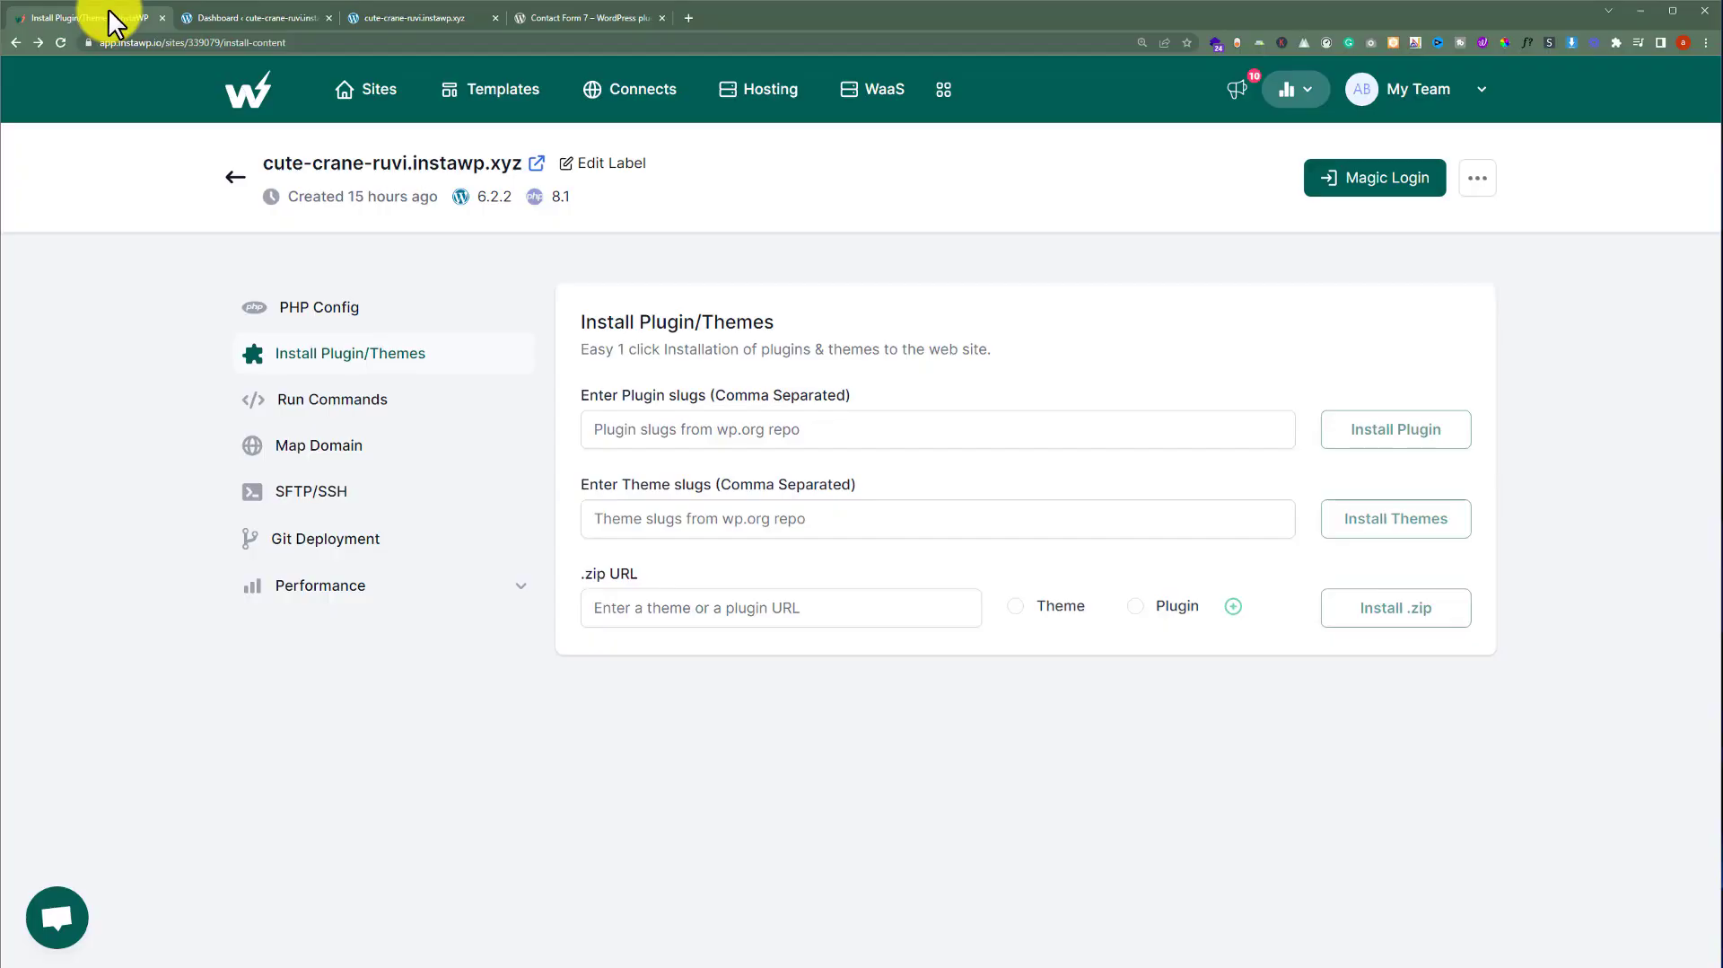
click(877, 427)
text(contact-form-7/)
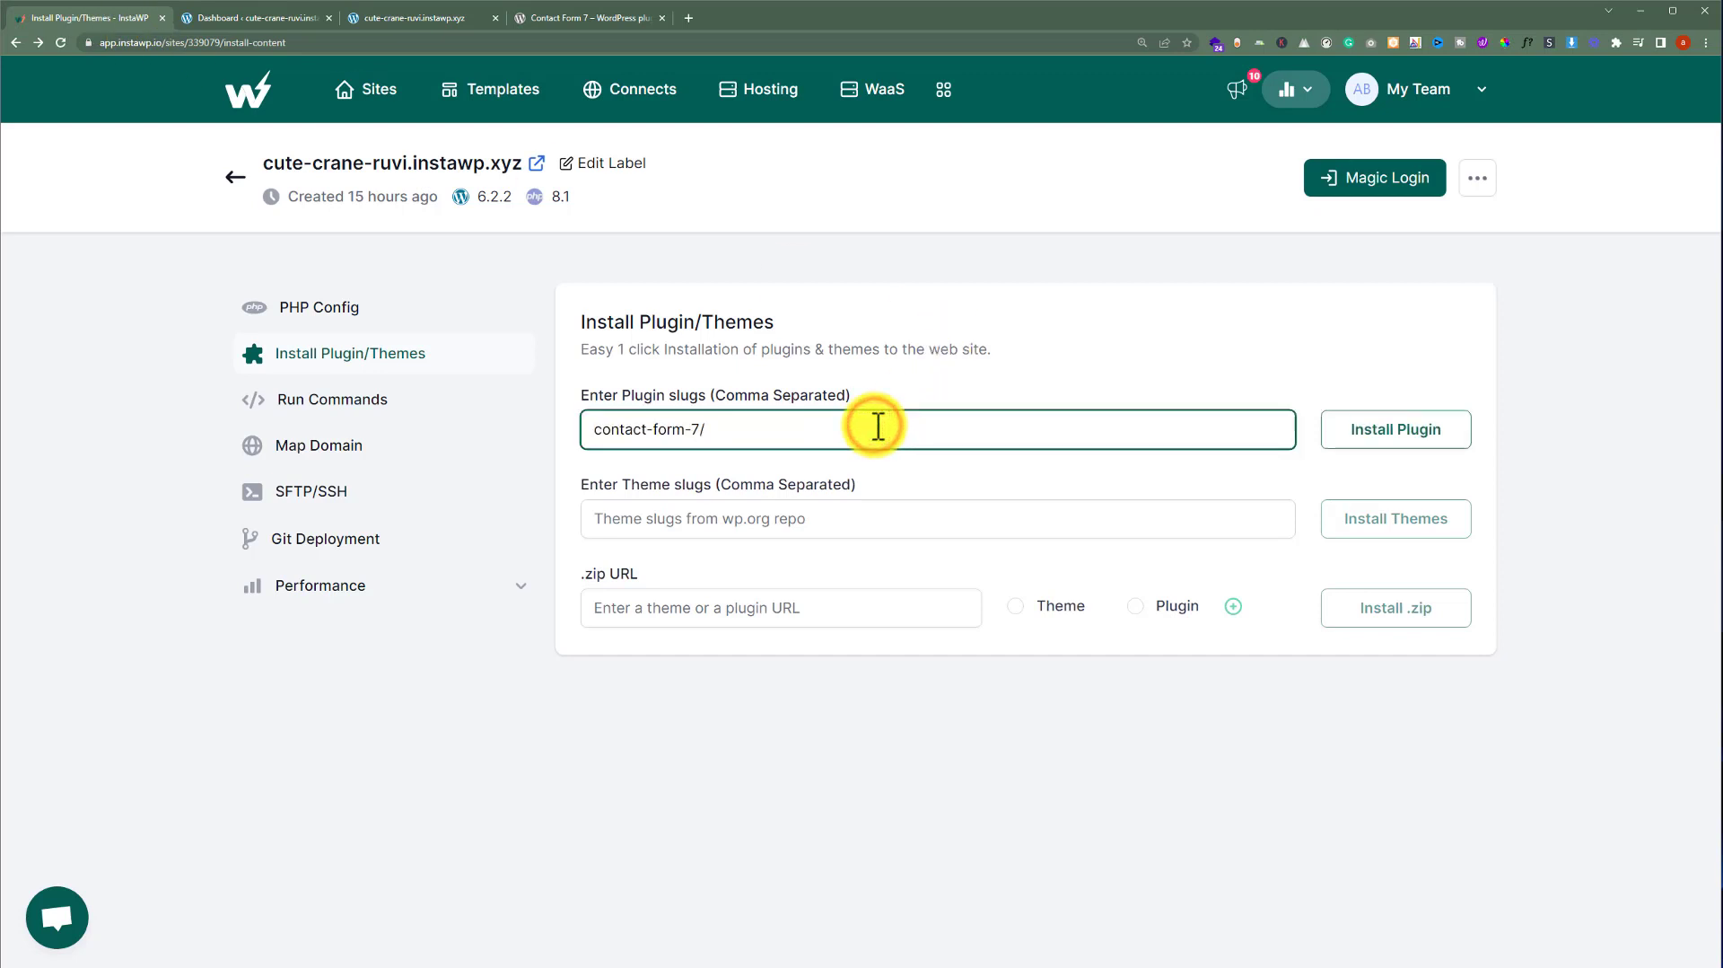
key(BackSpace)
key(BackSpace)
text(7)
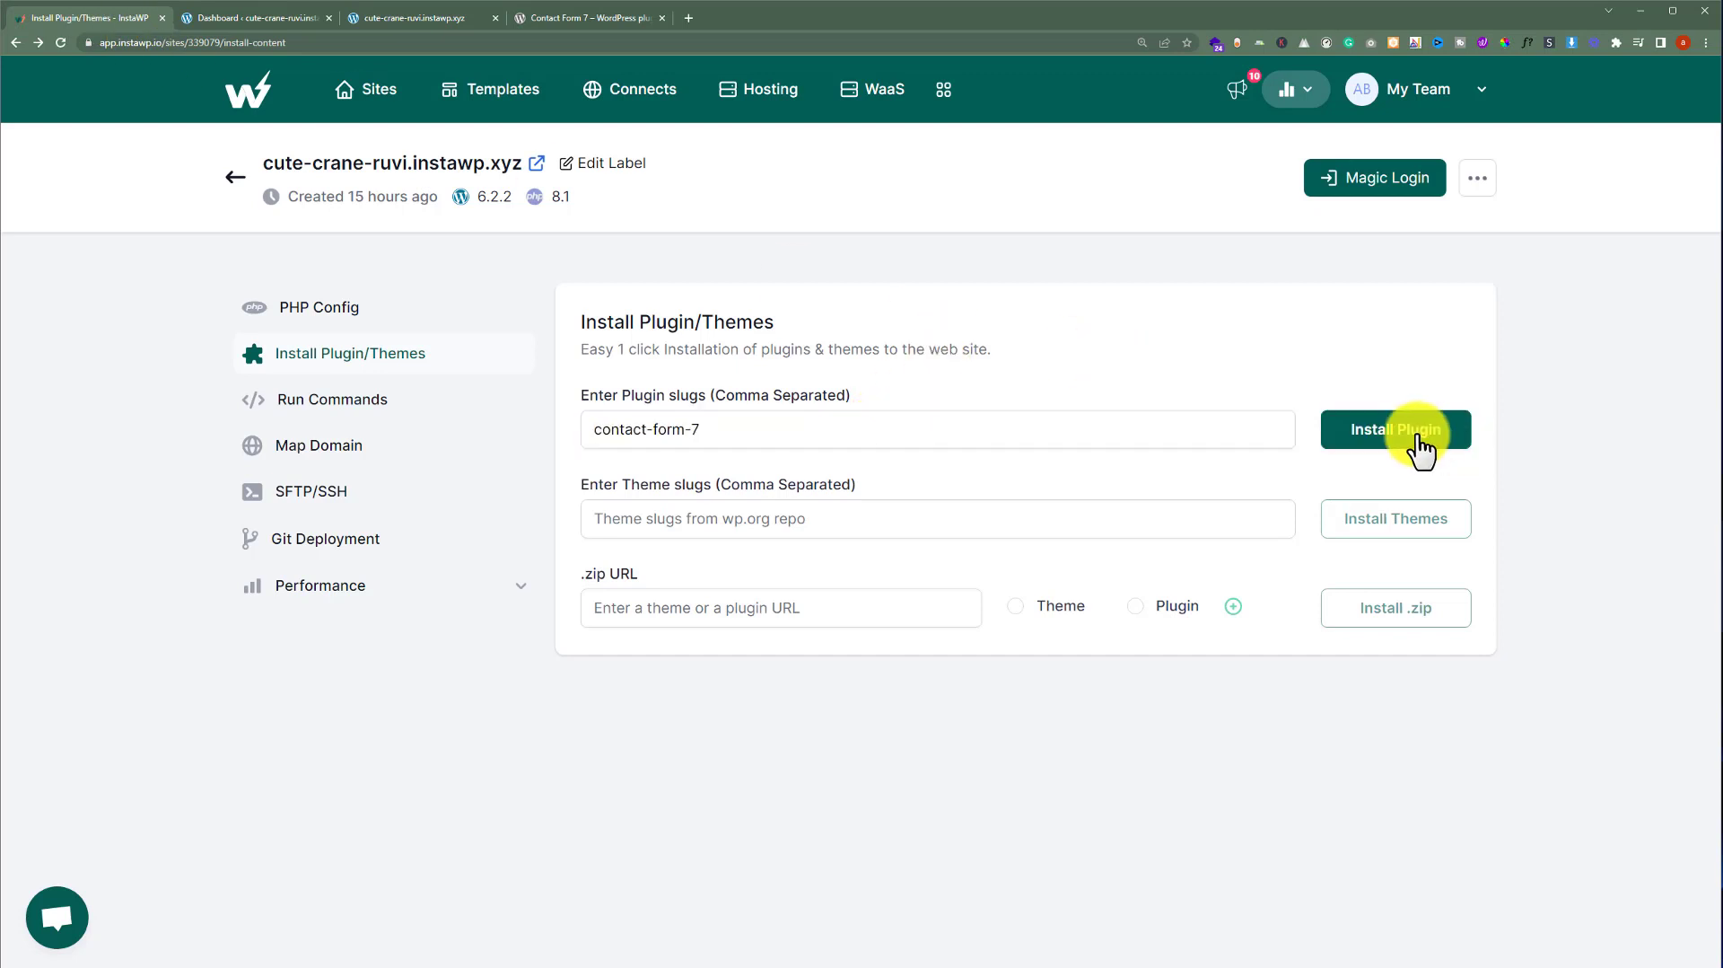
click(1416, 434)
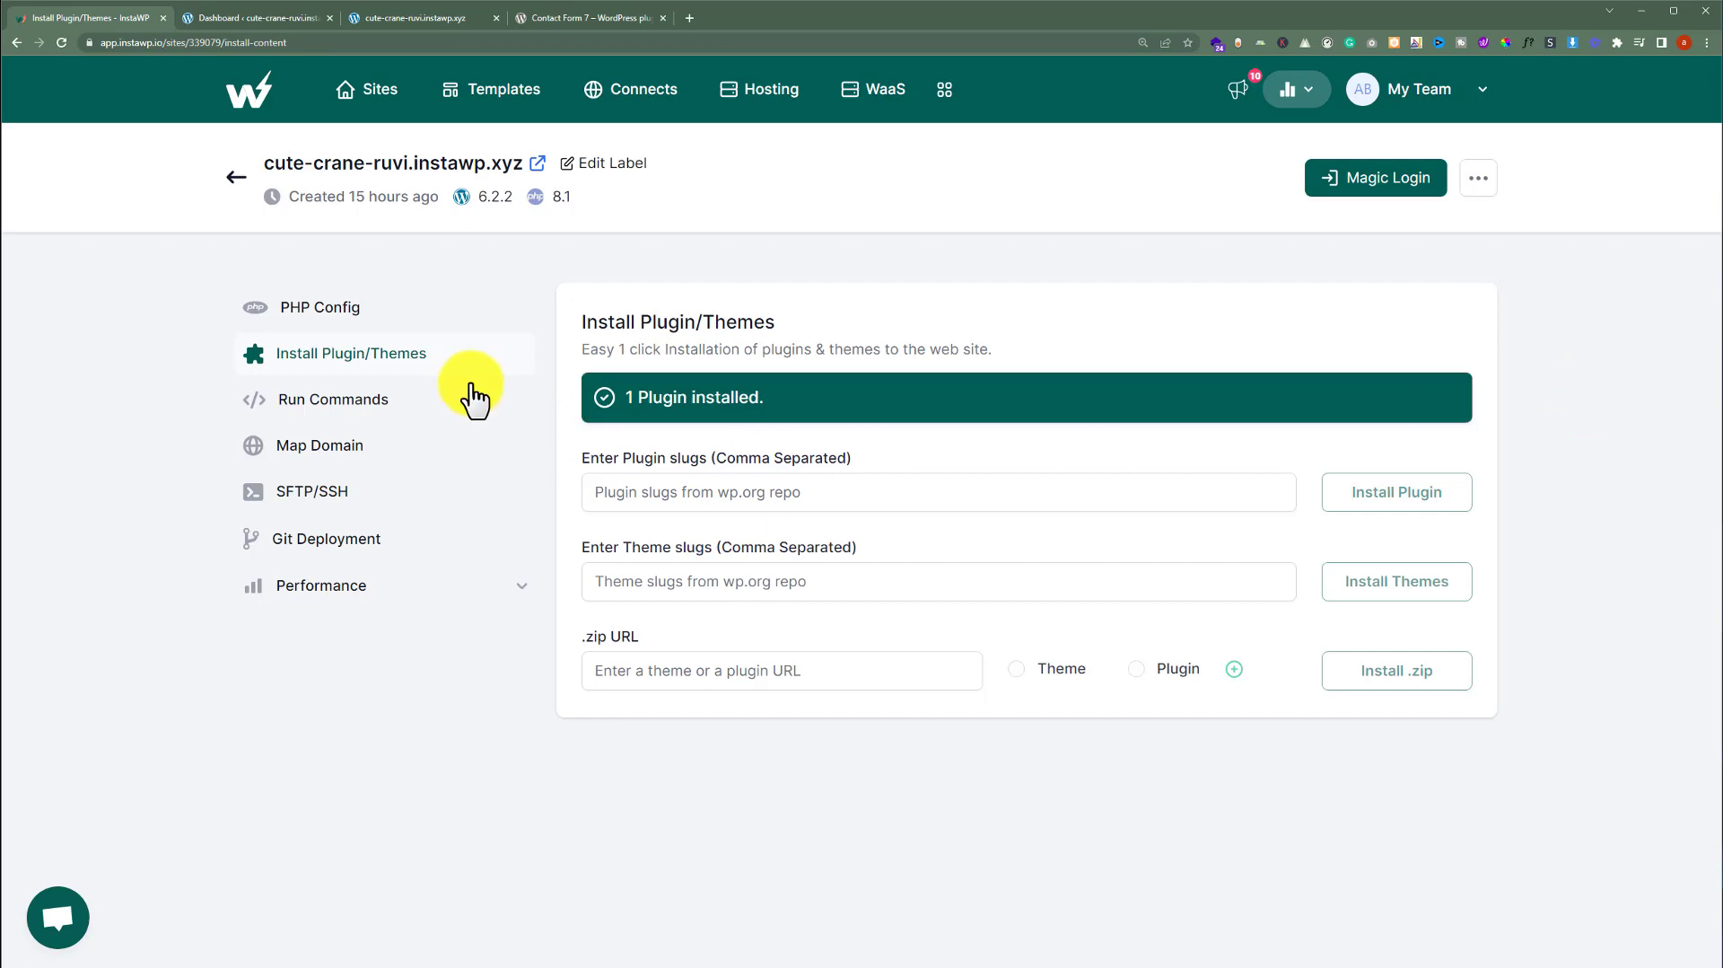
- Verify Installed Plugins lists Contact Form 7 5.7.7 beside Elementor, then return to InstaWP
click(282, 18)
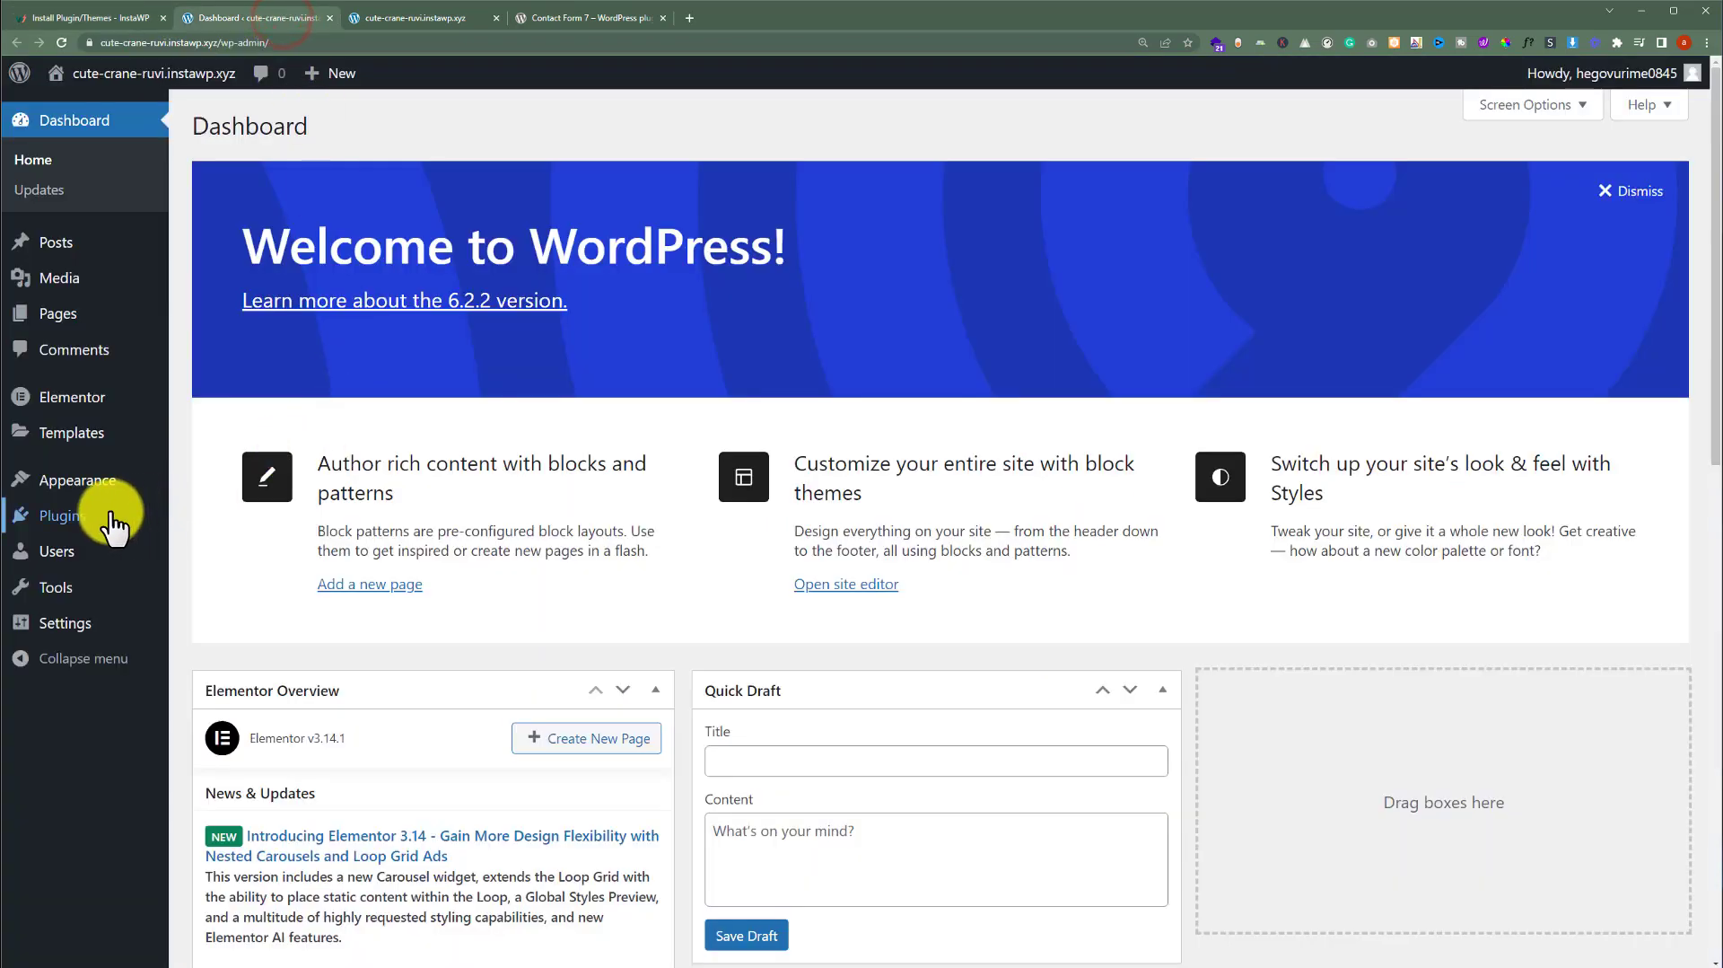
mouse_move(81, 513)
click(217, 510)
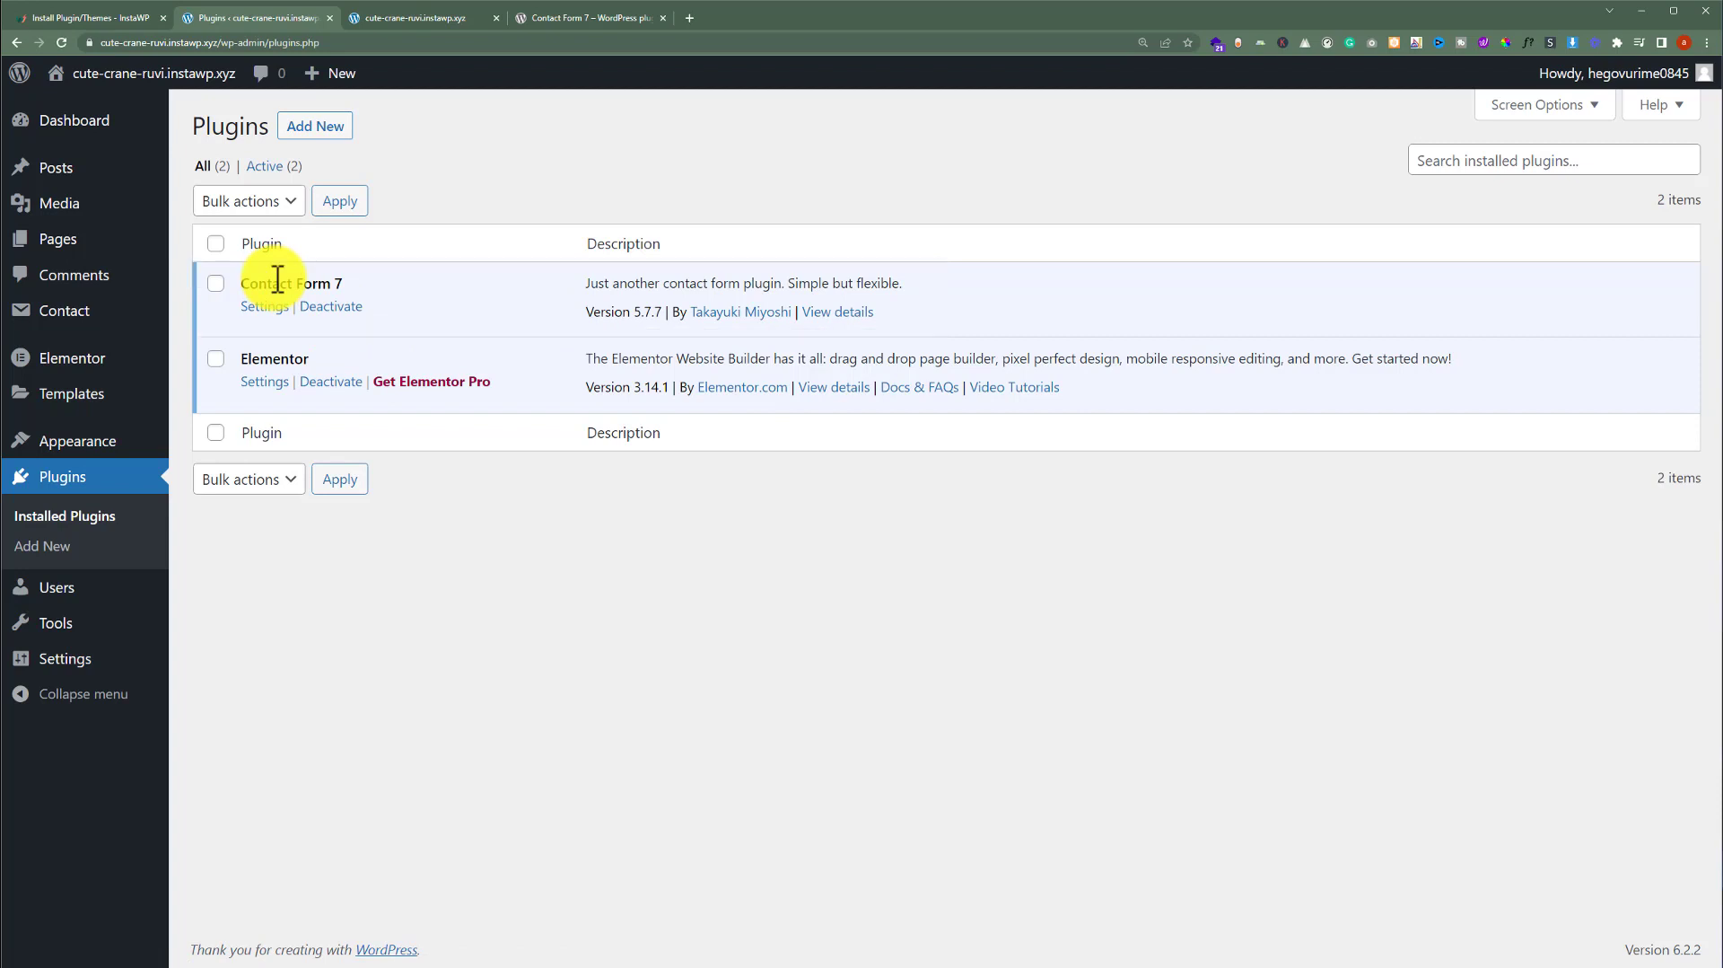
key(ctrl+1)
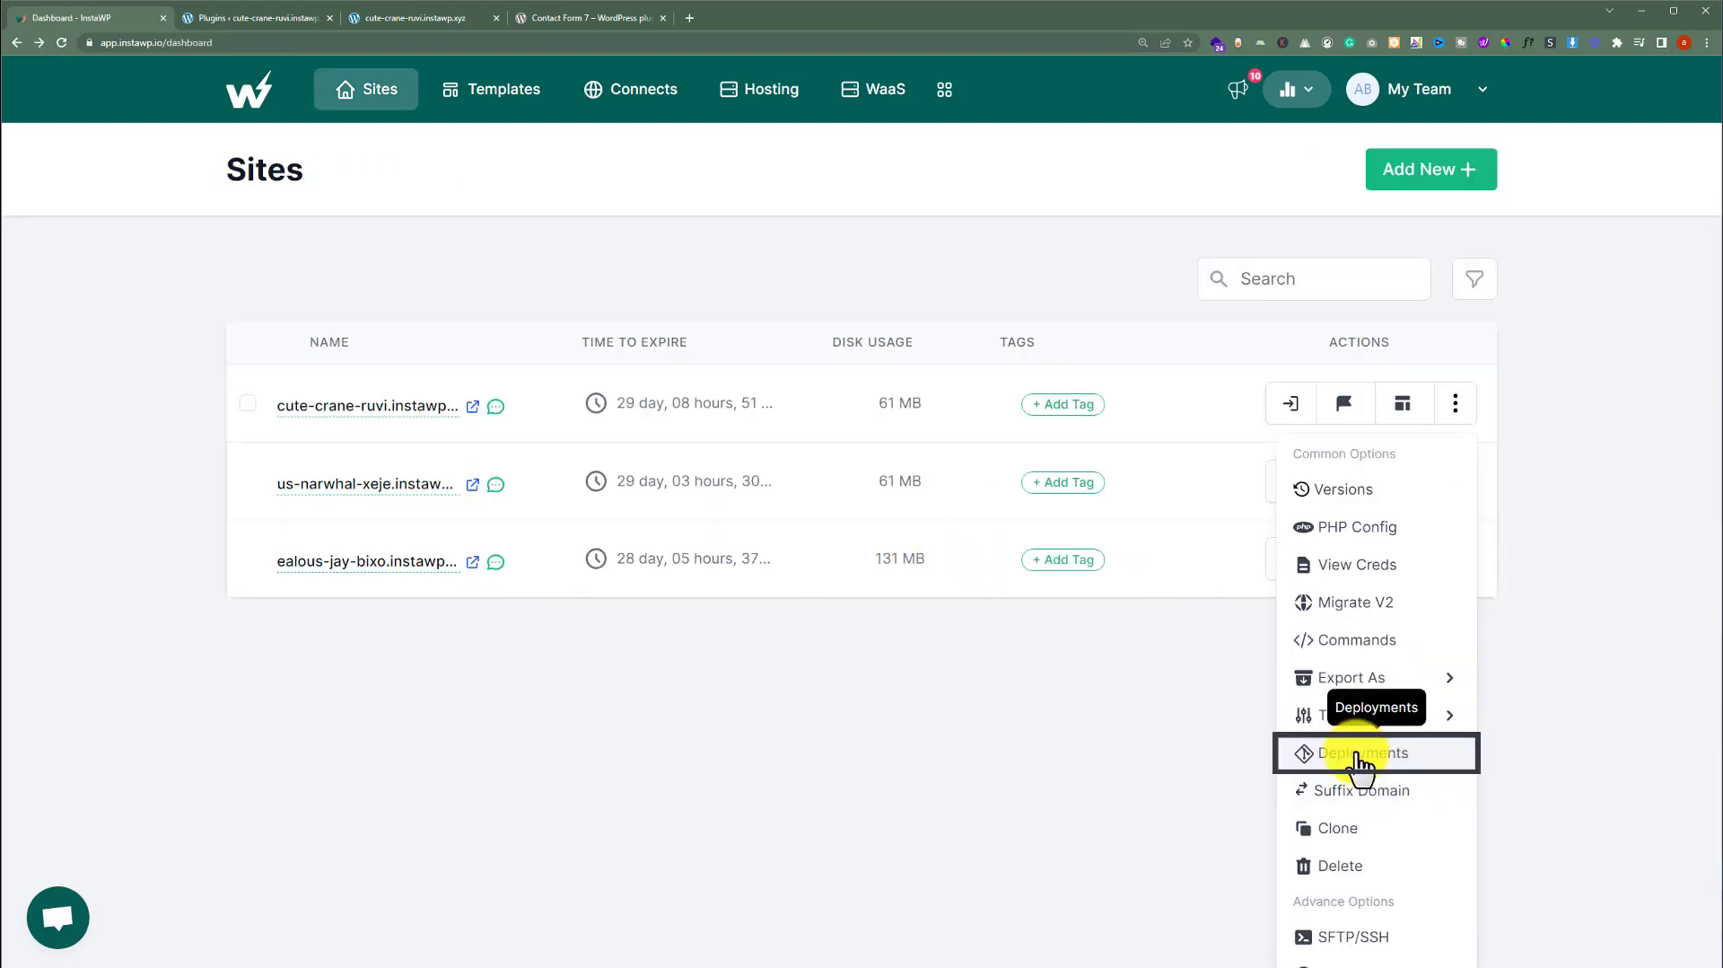
- Open the site's Deployments options
click(1361, 754)
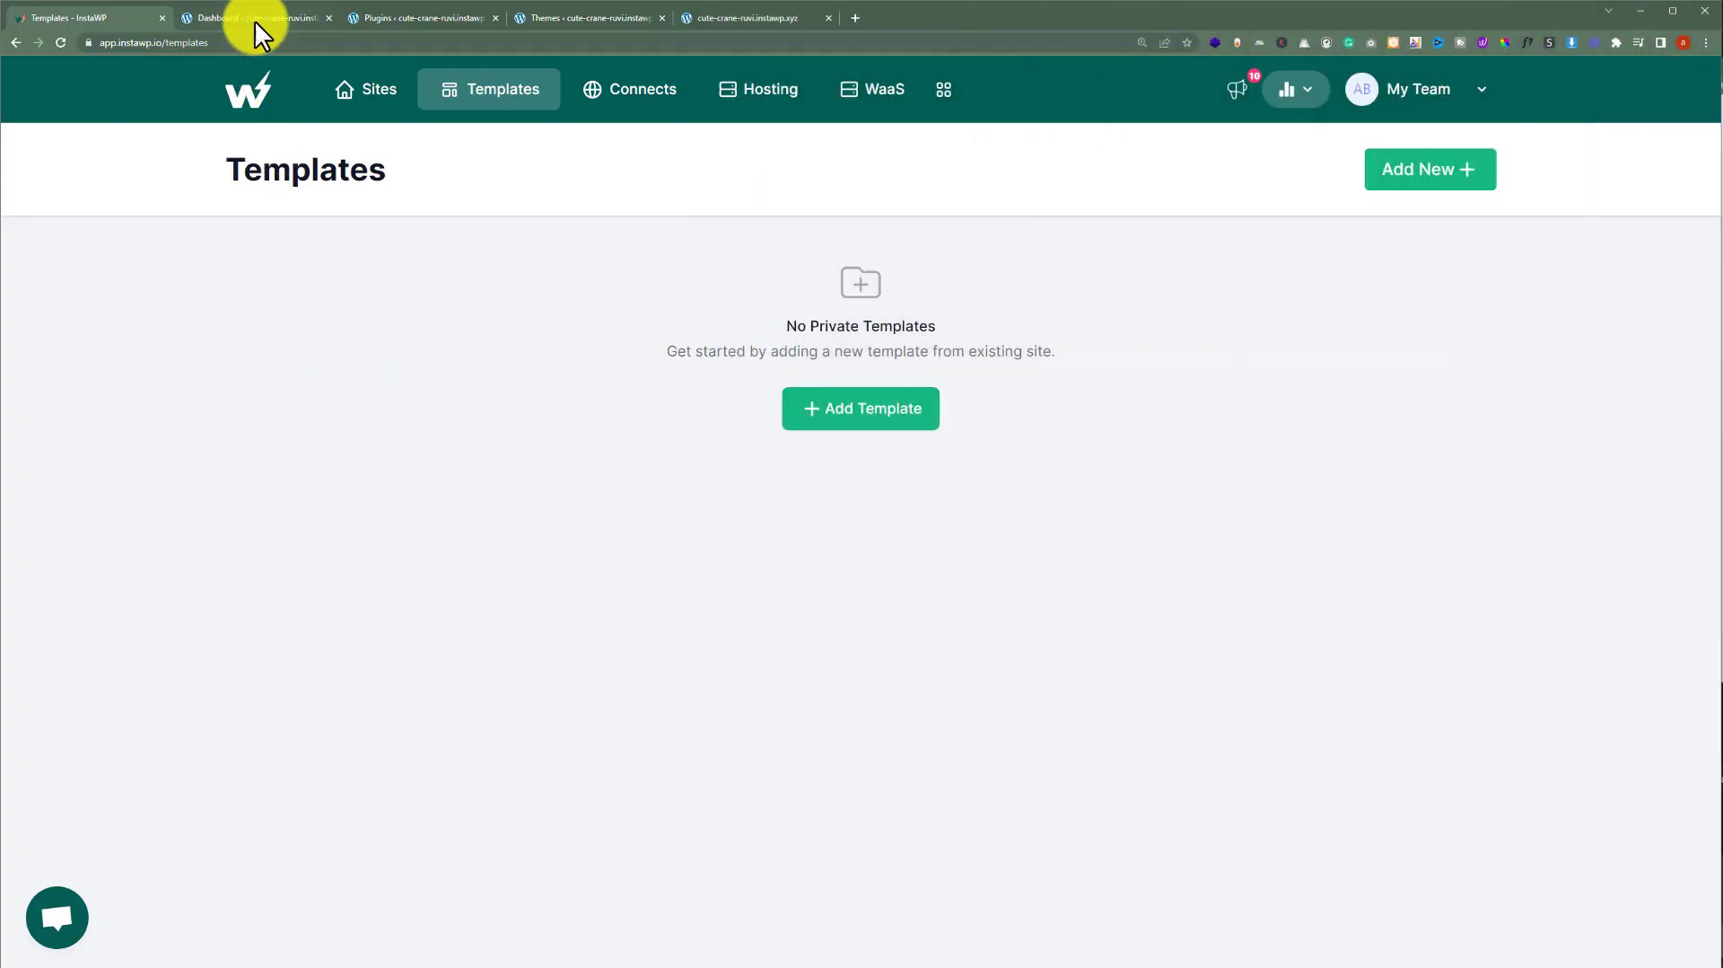
click(255, 20)
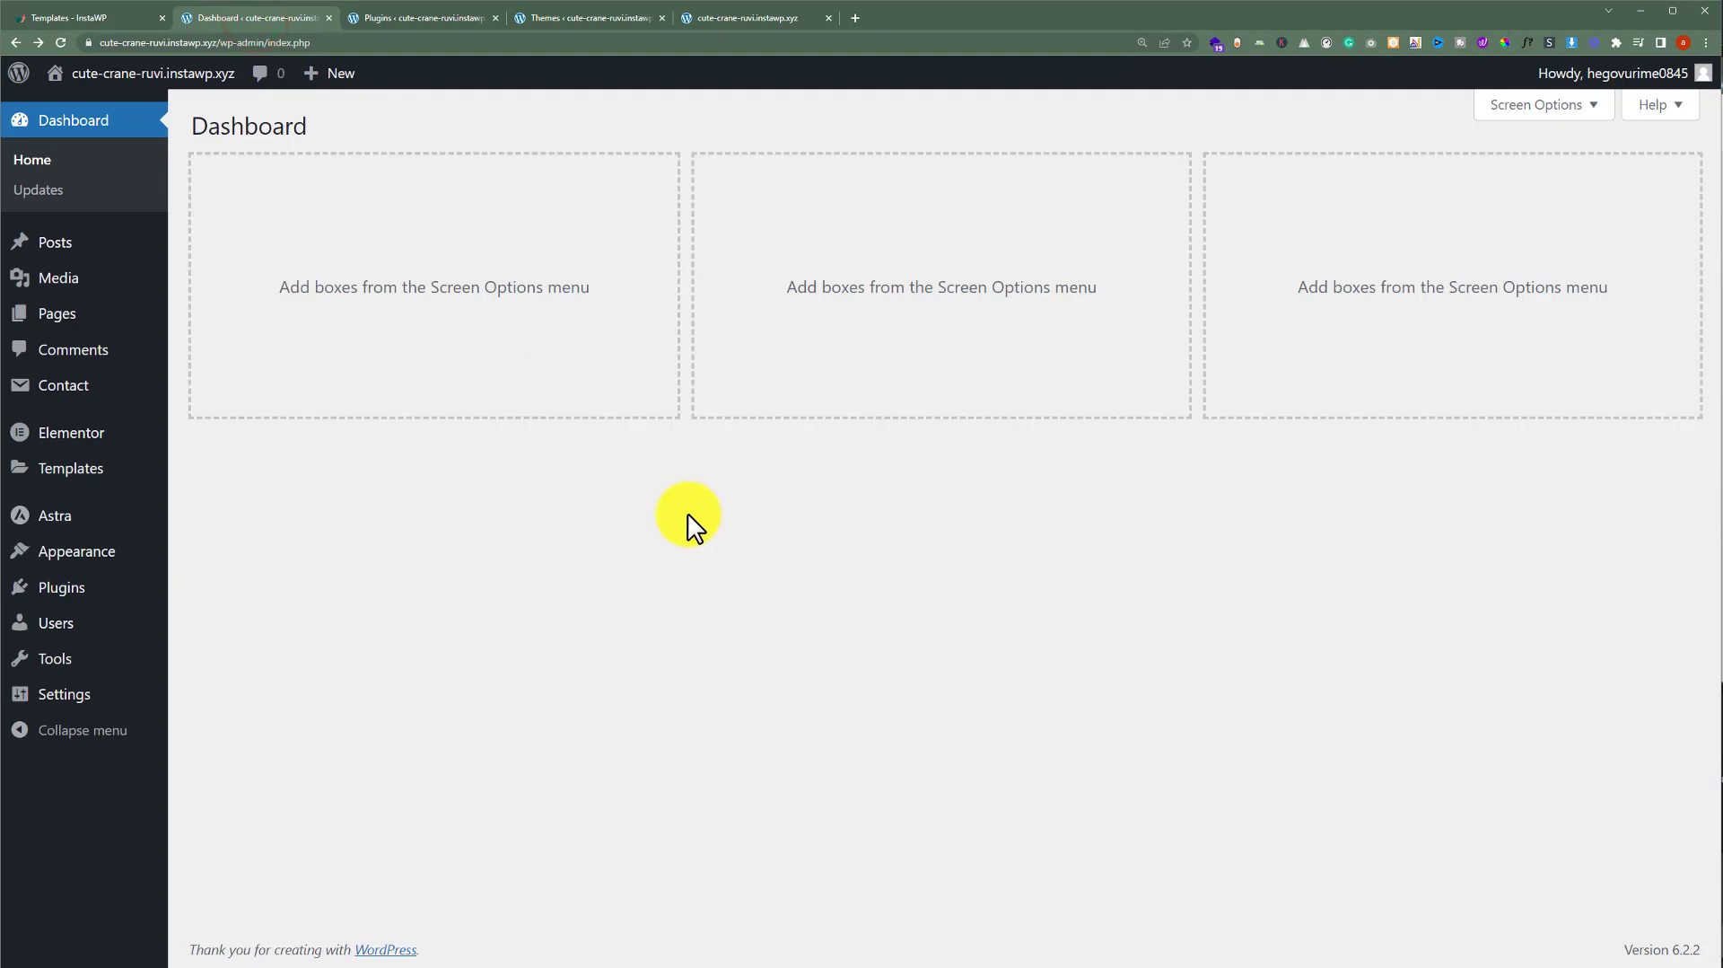
click(409, 19)
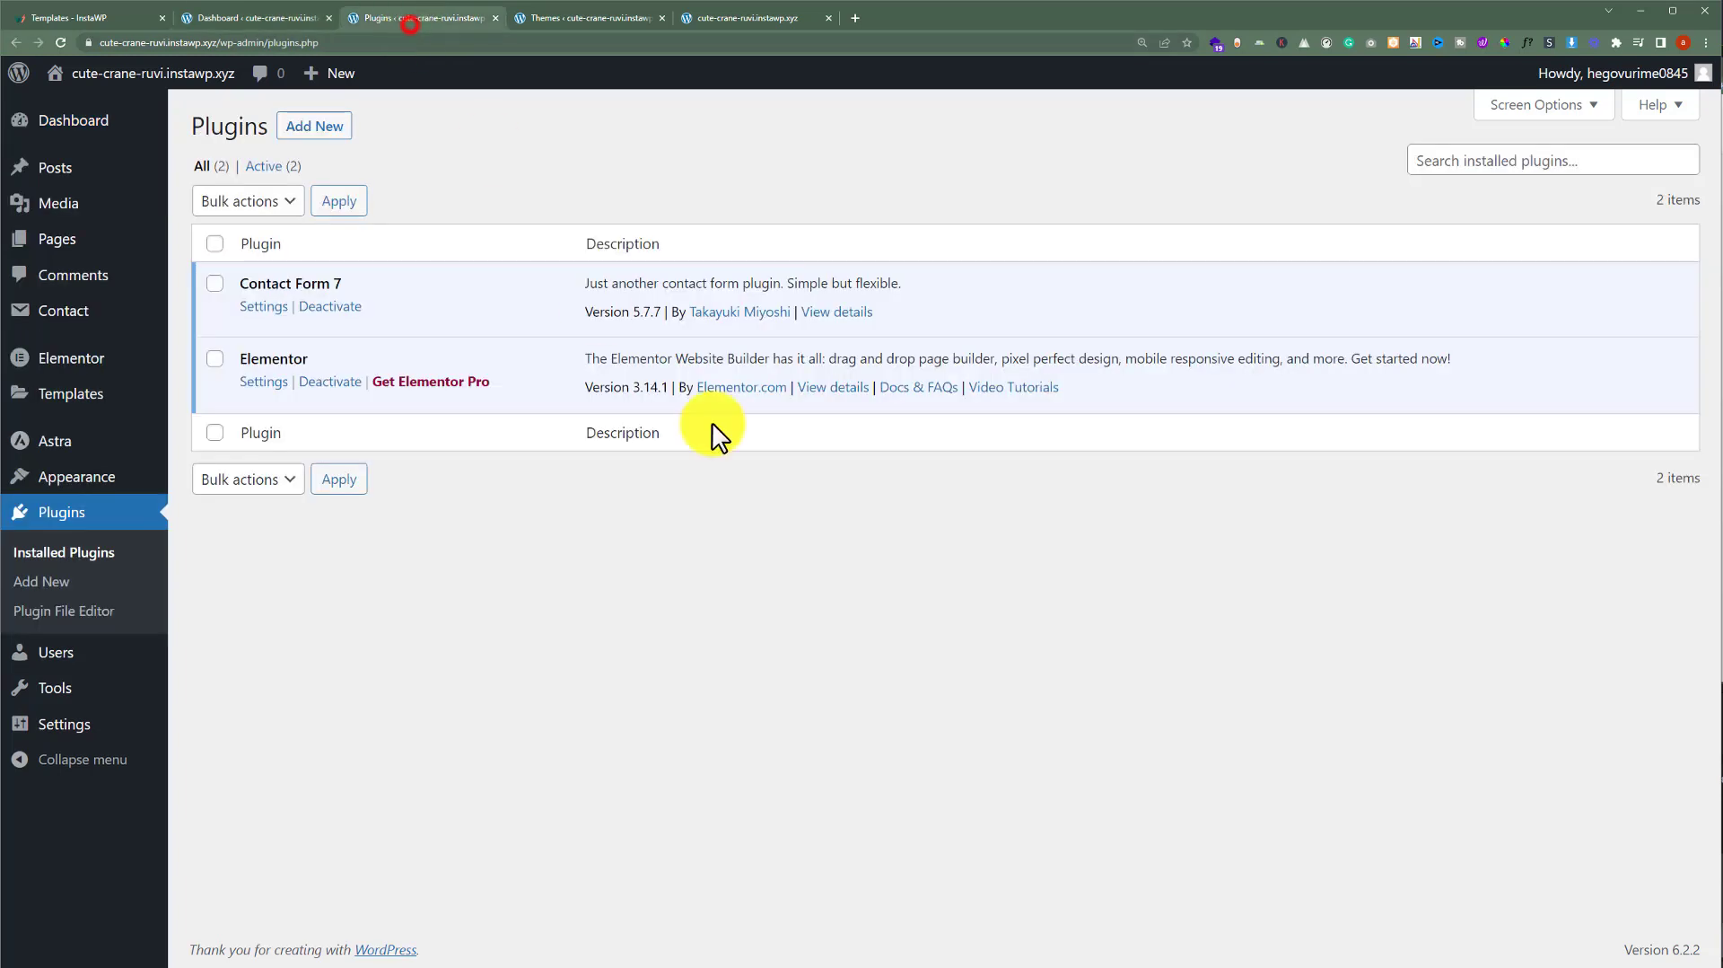
click(597, 18)
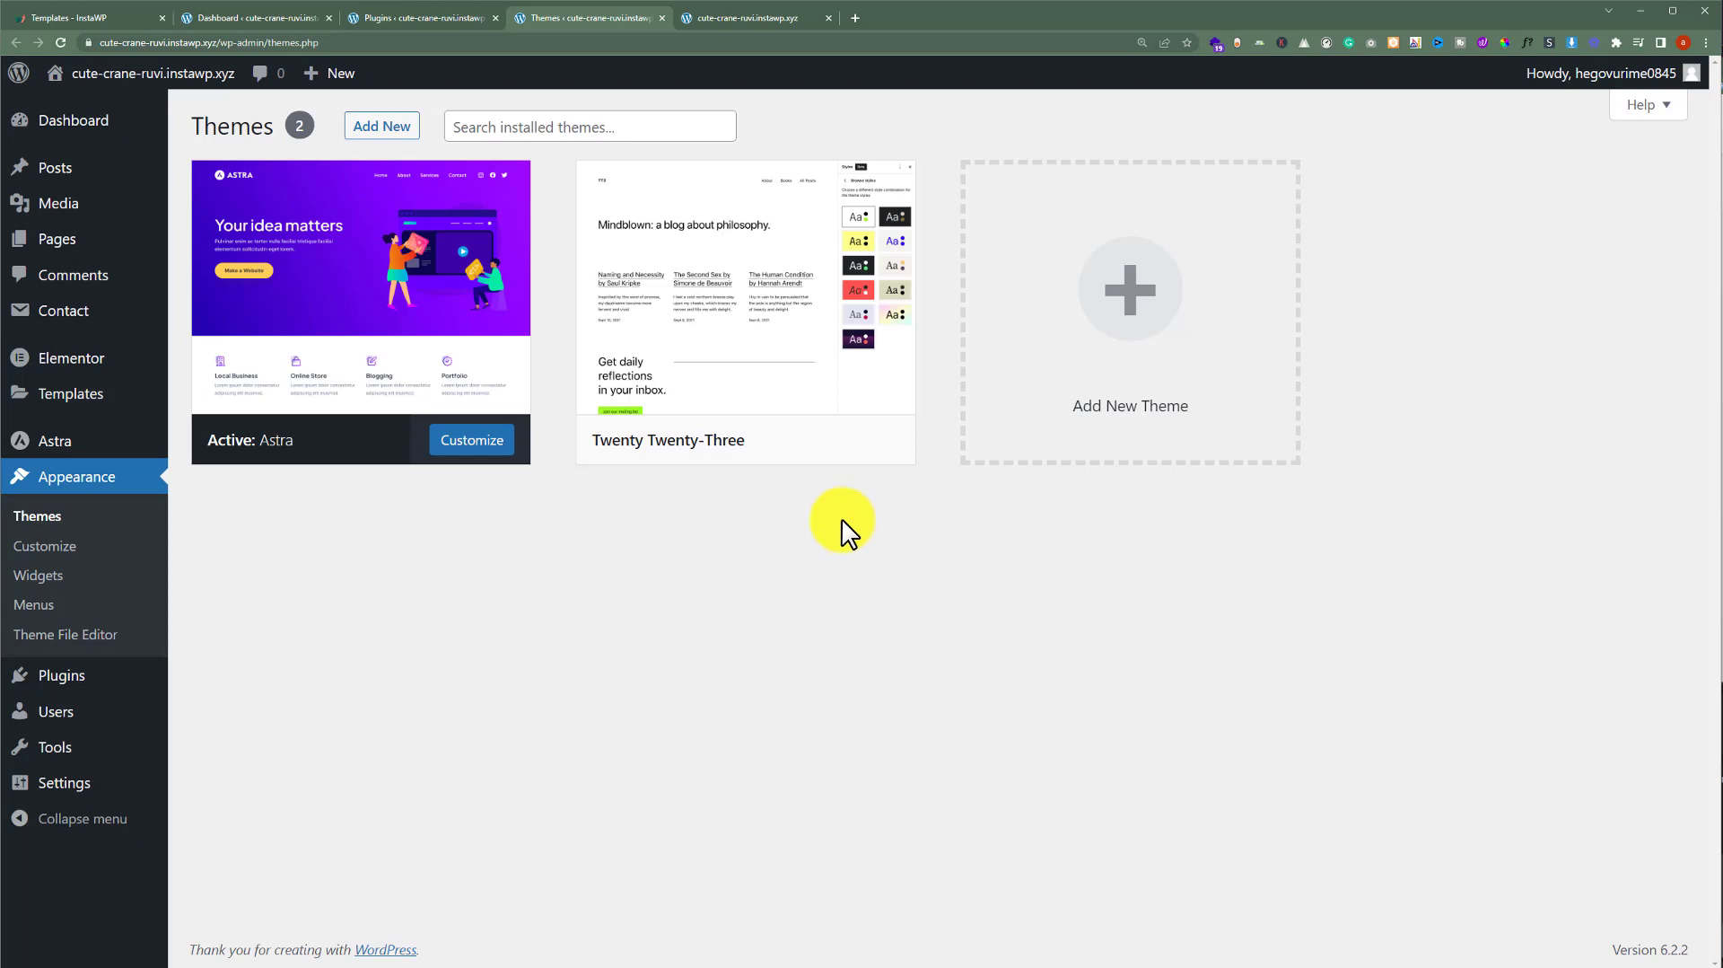
click(217, 20)
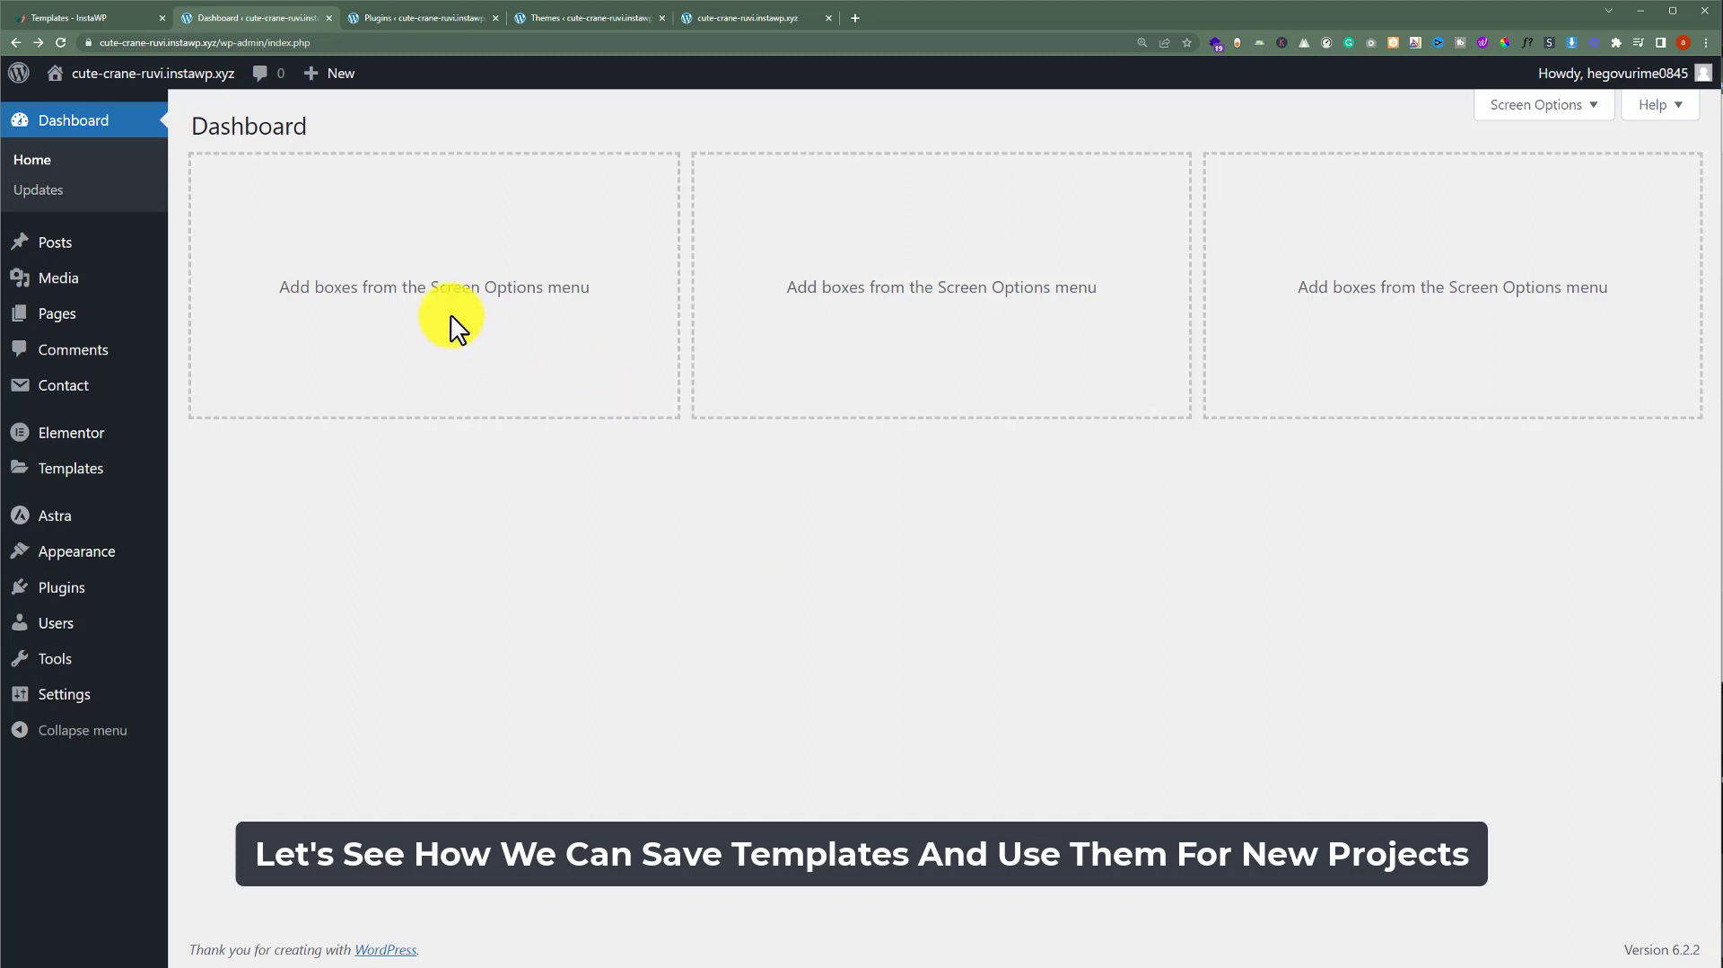
click(92, 18)
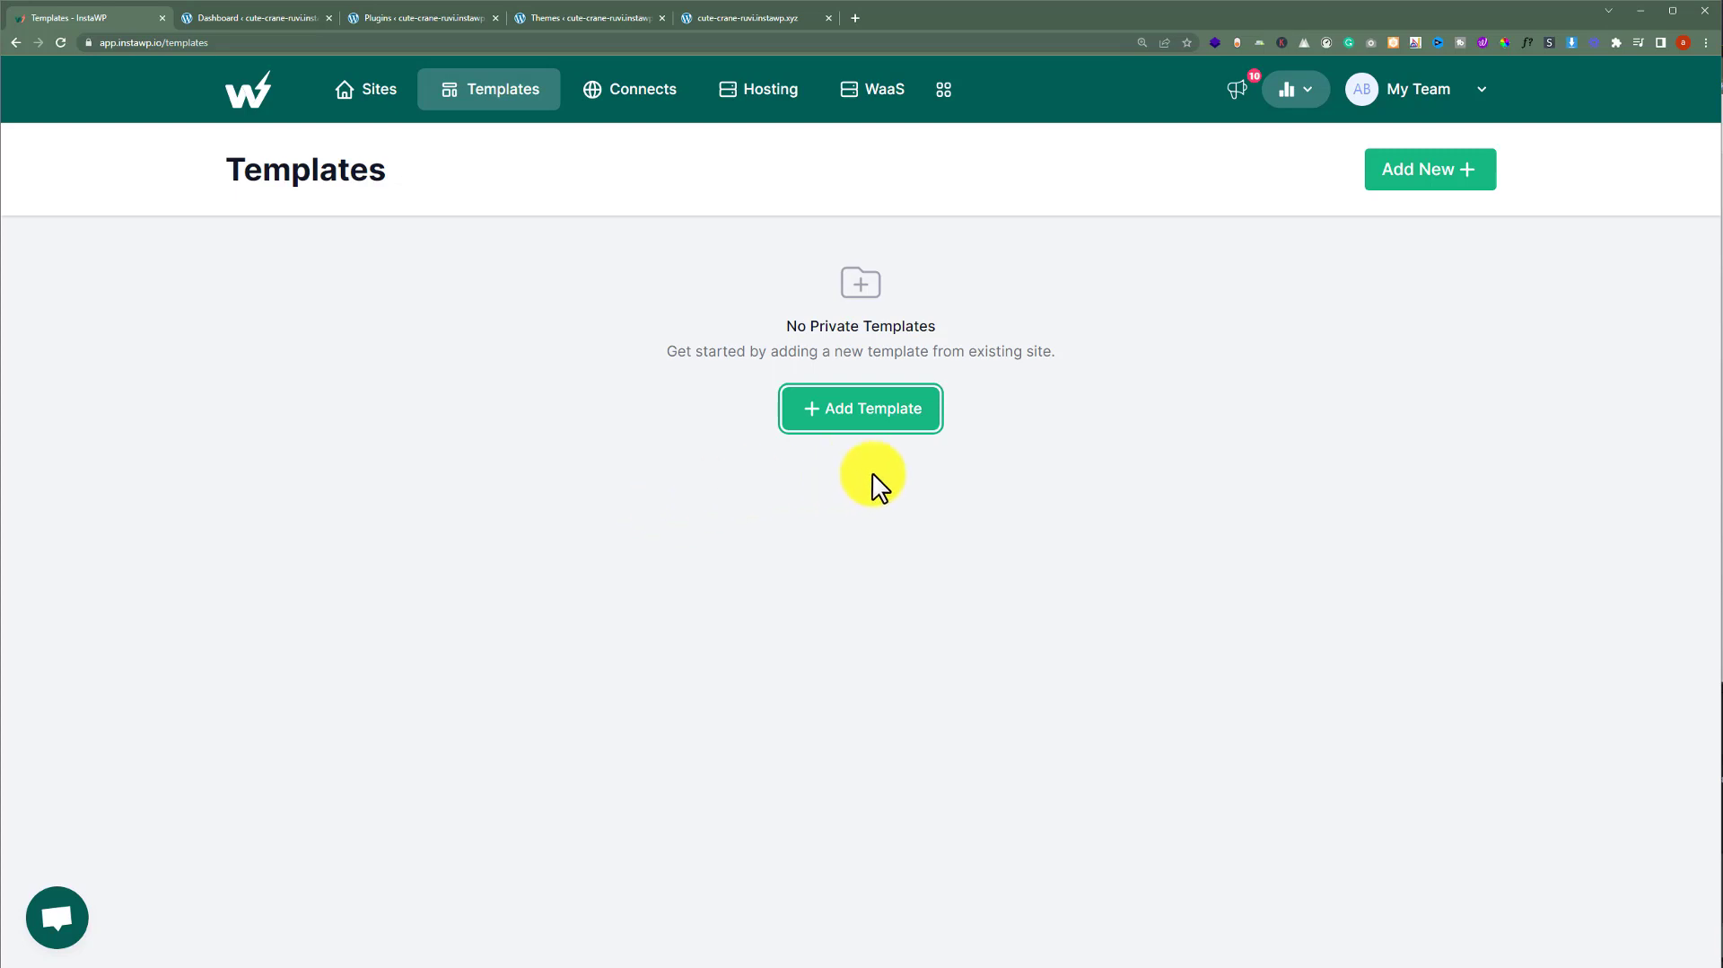
- Save cute-crane-ruvi as private template 'Elementor Website' with Instant Template left off
click(872, 414)
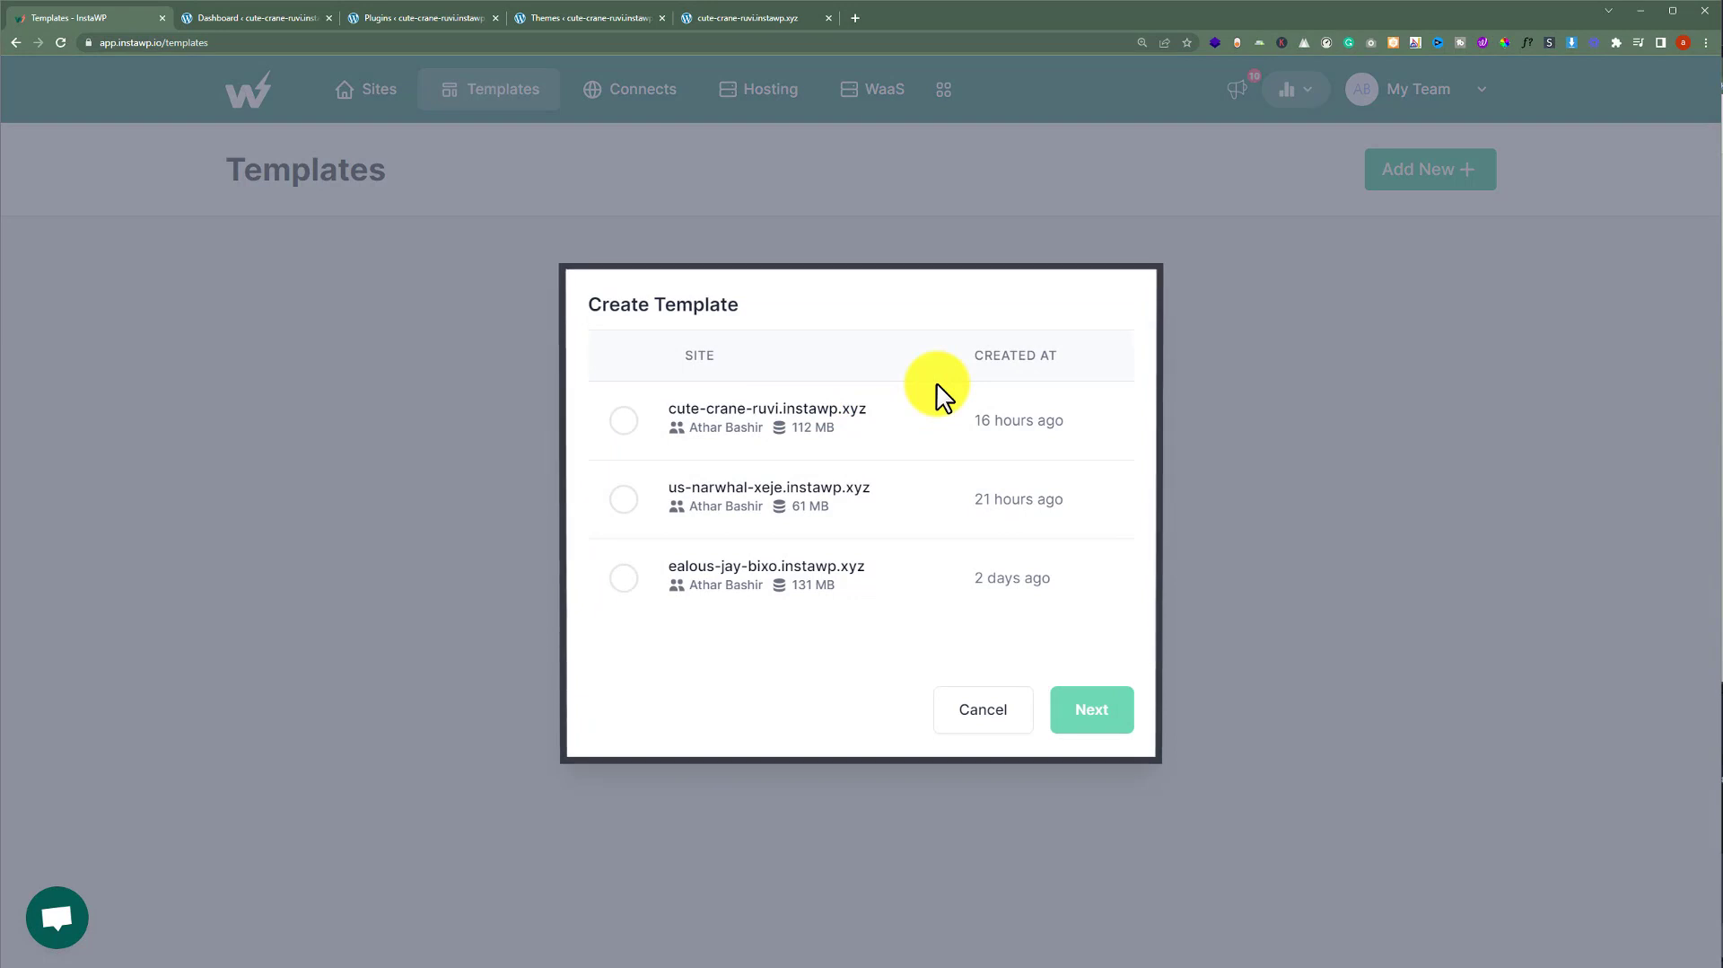
click(626, 424)
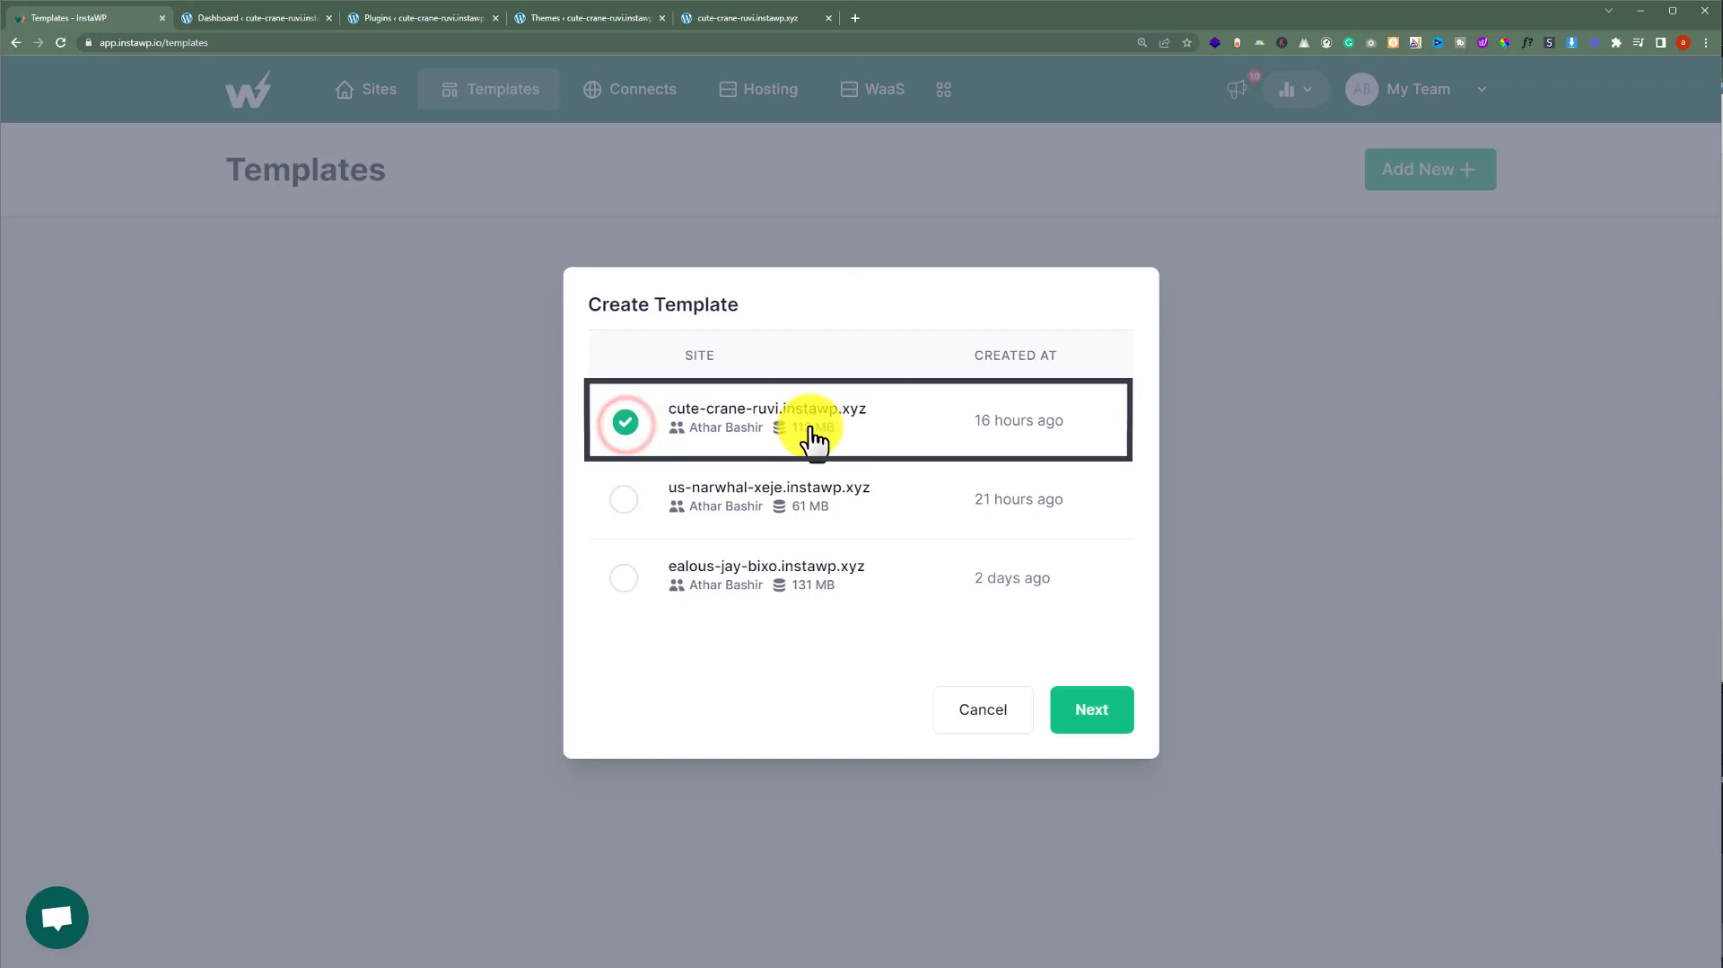
click(1109, 725)
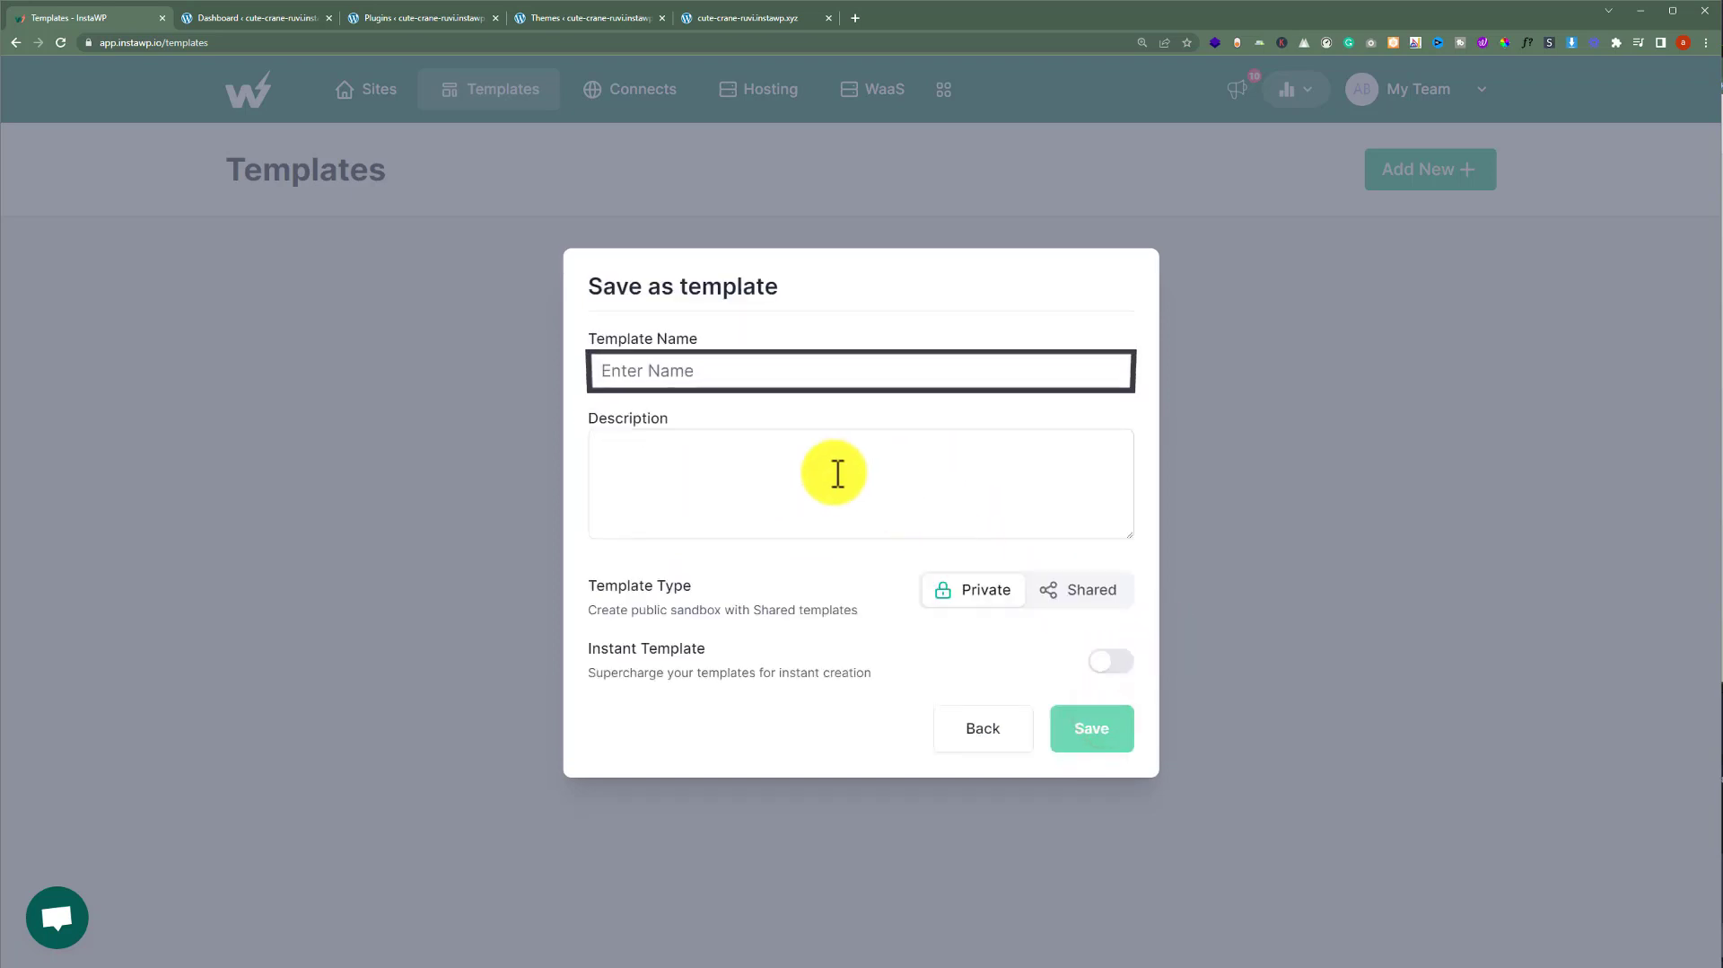
click(805, 369)
text(Elementor Website)
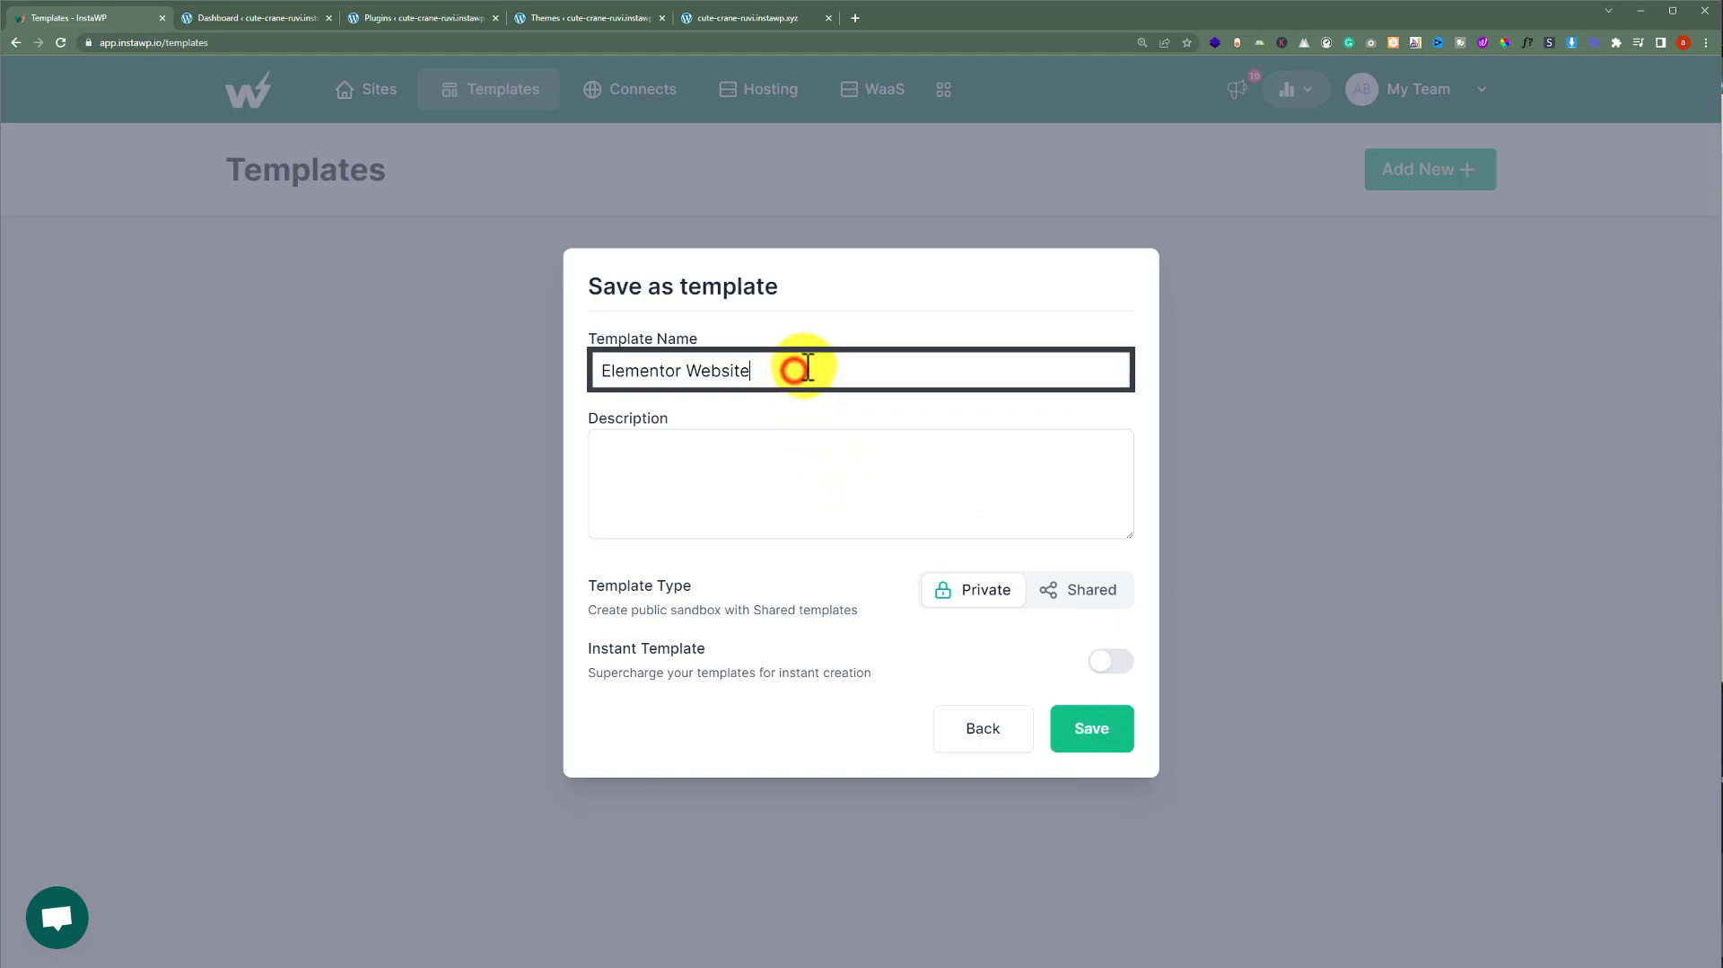
click(810, 466)
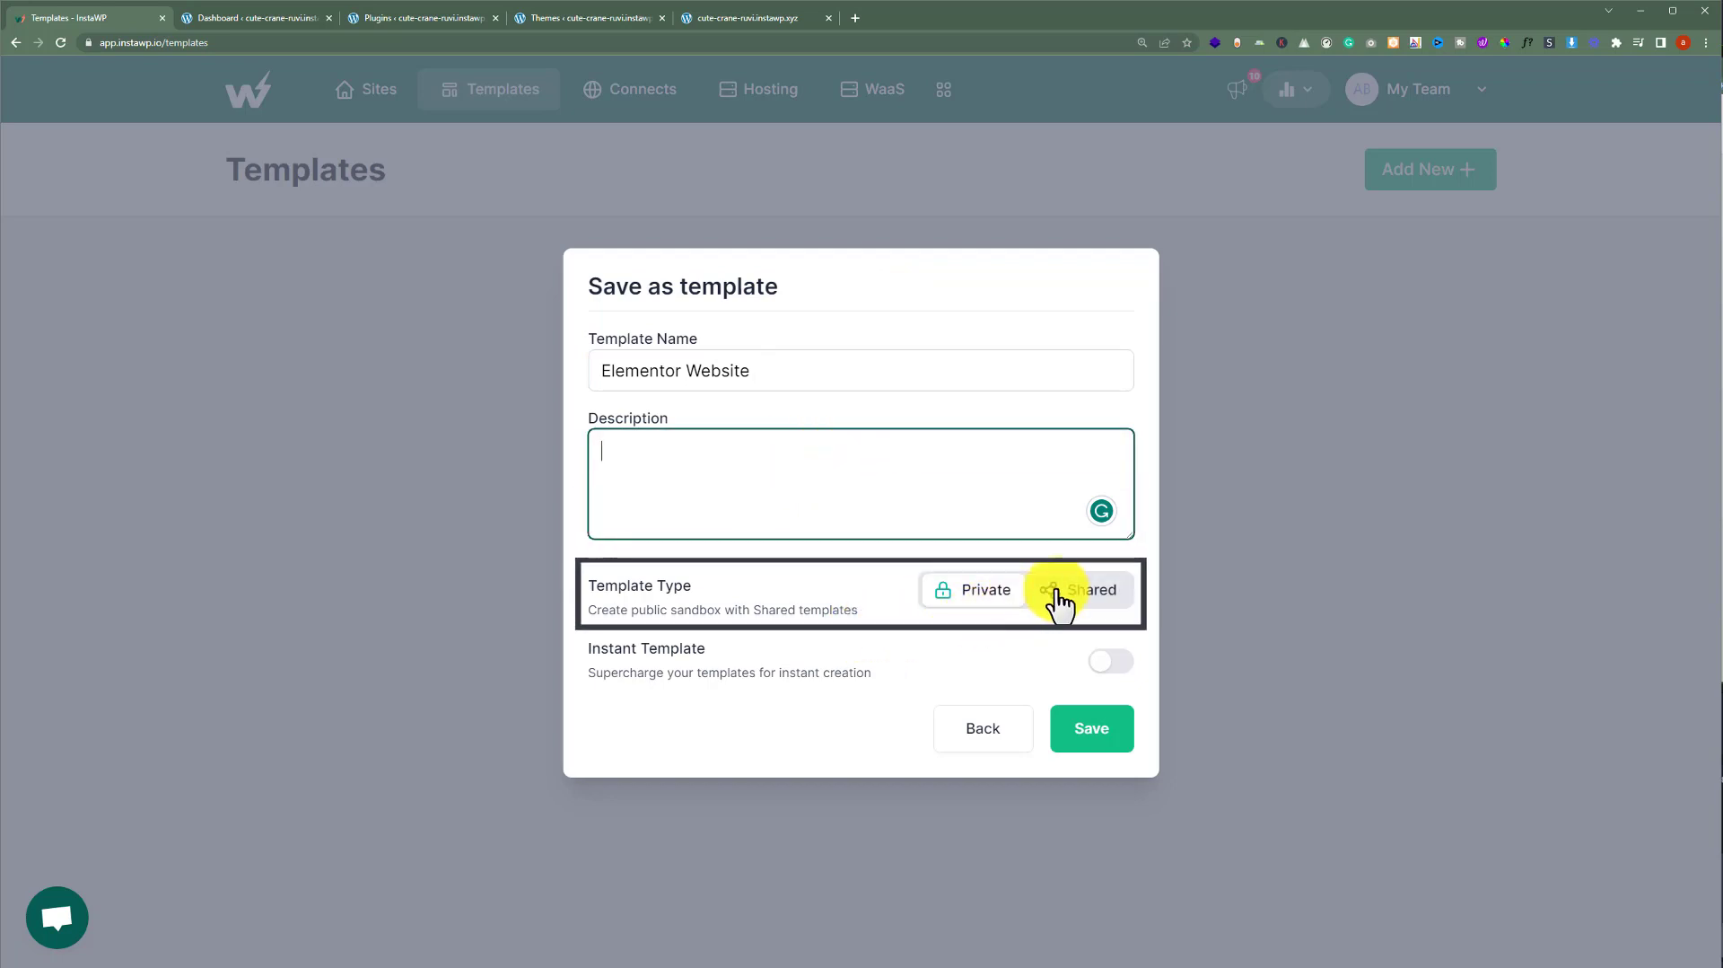
click(1097, 664)
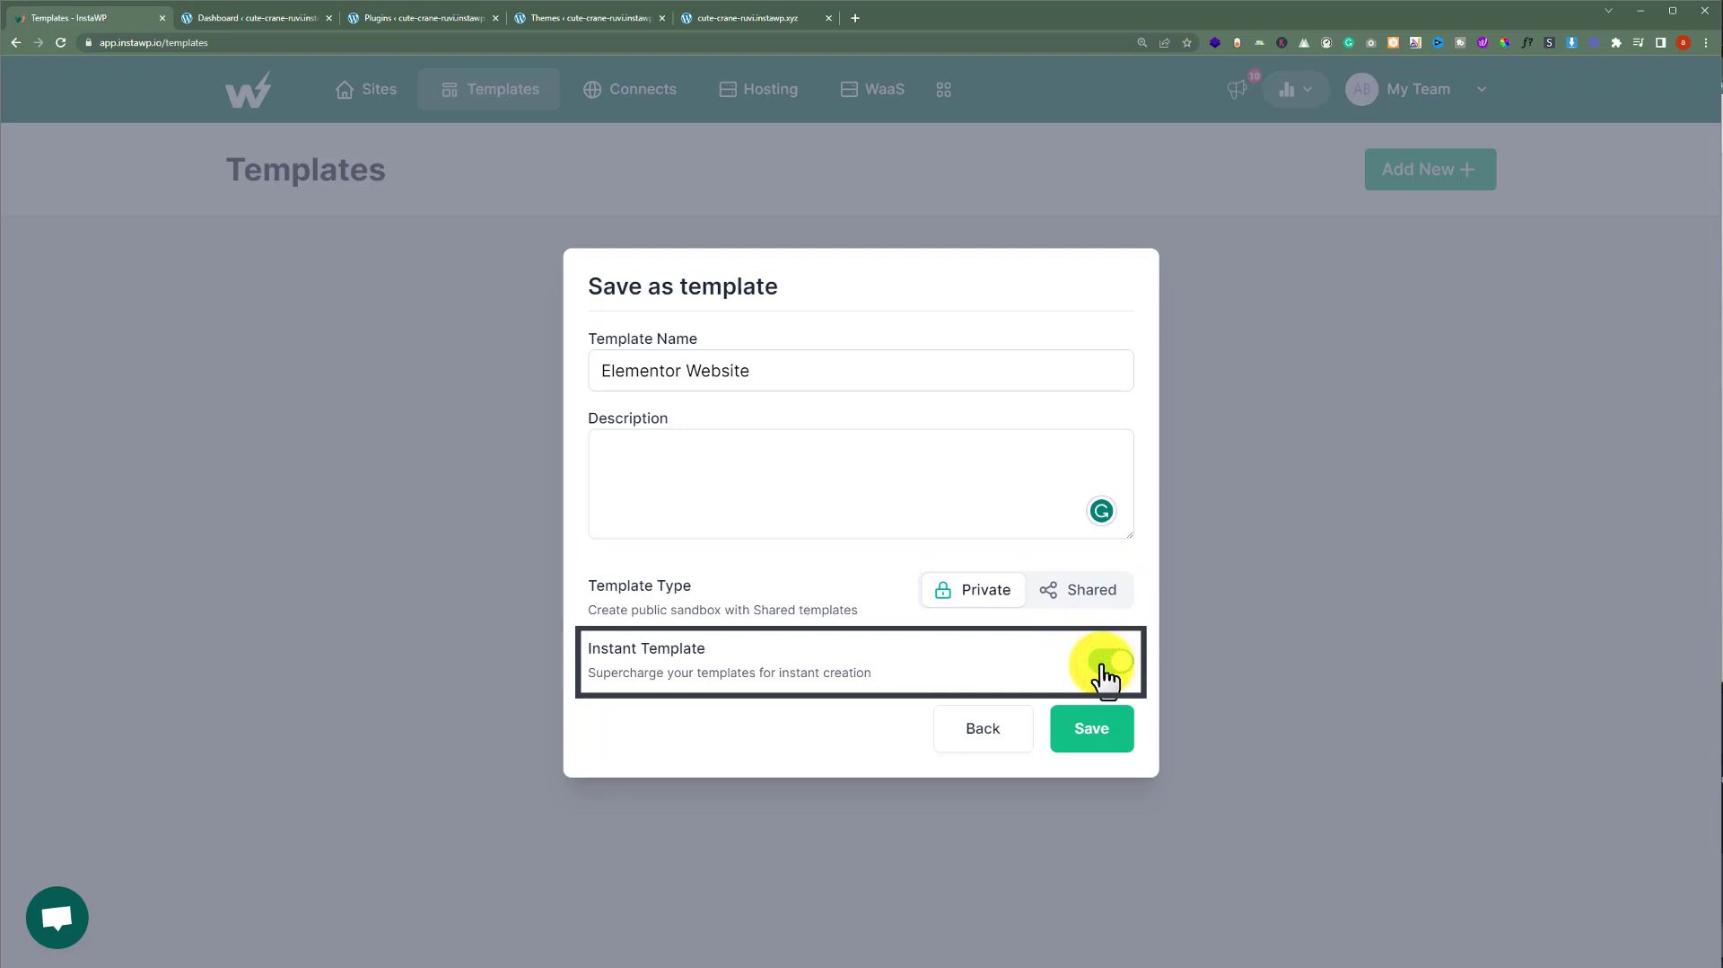
click(1104, 663)
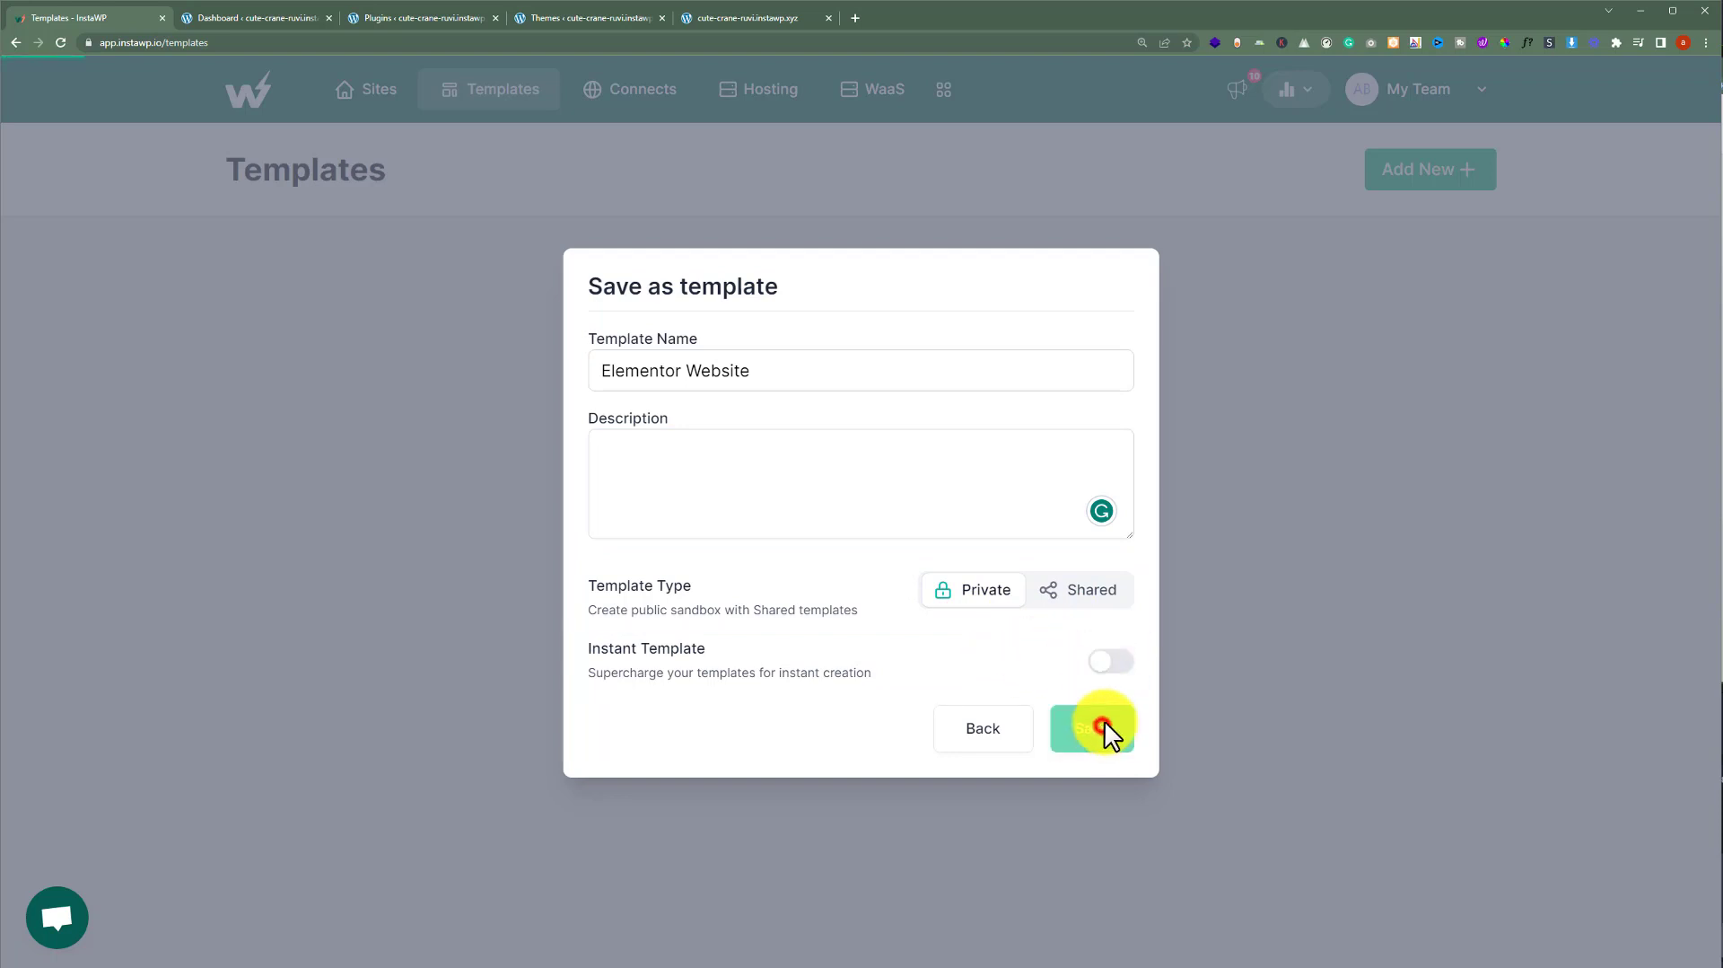
click(1104, 720)
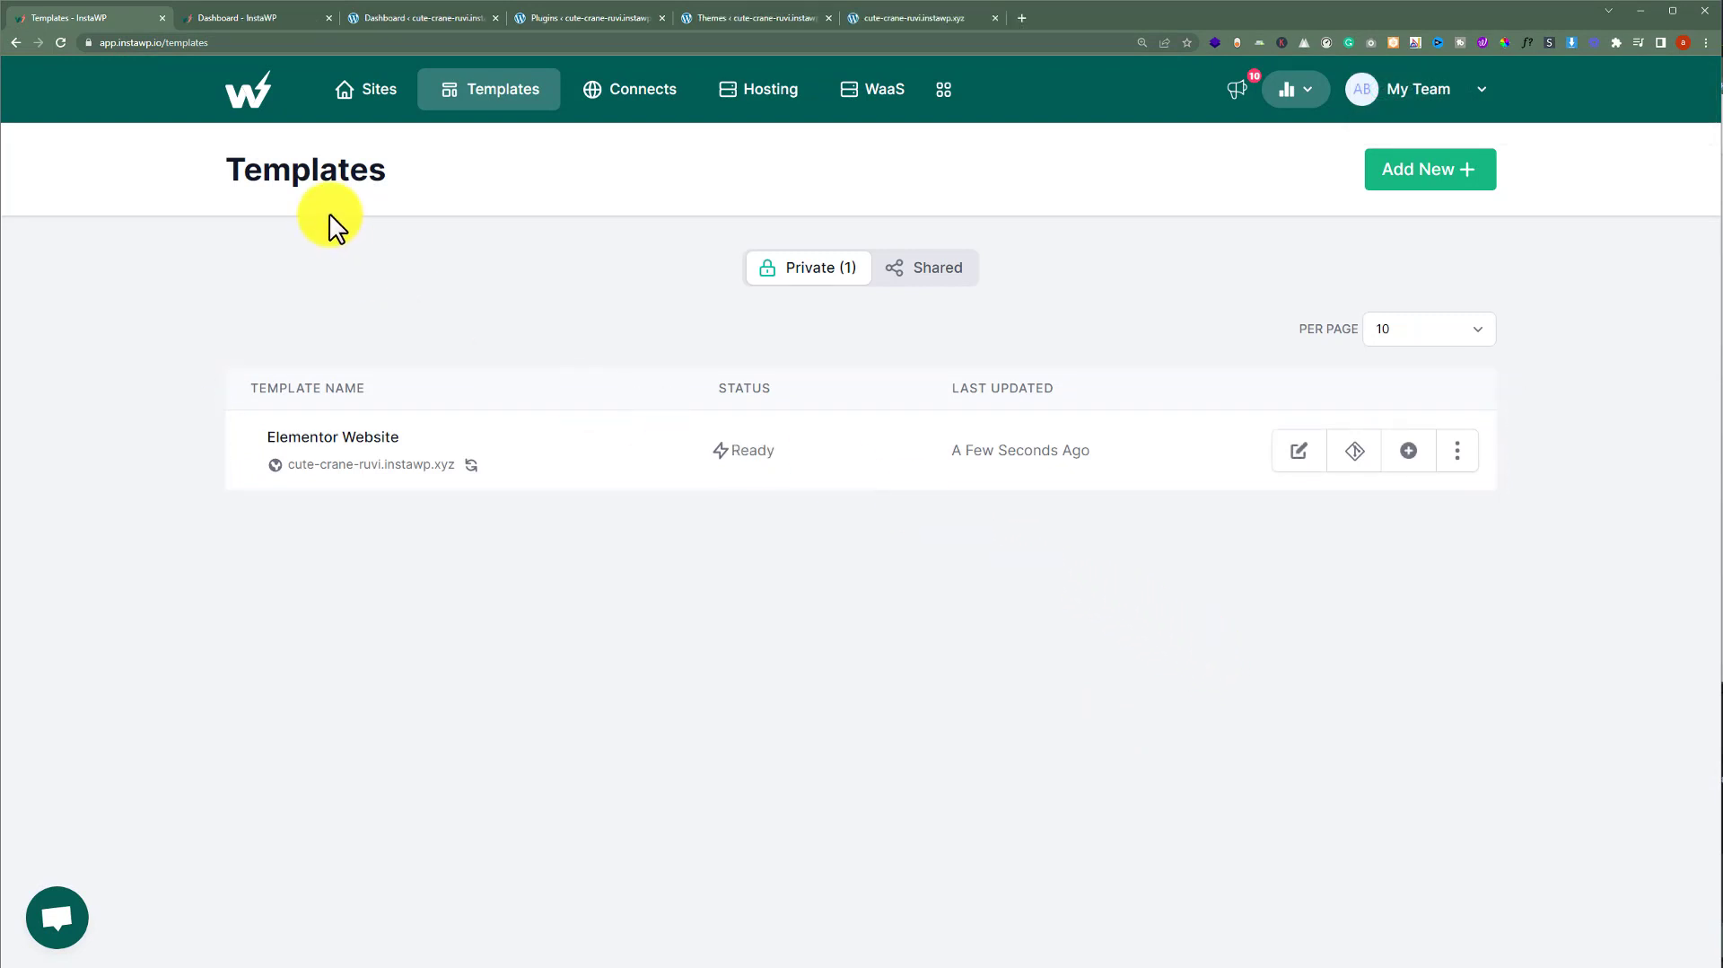
click(253, 18)
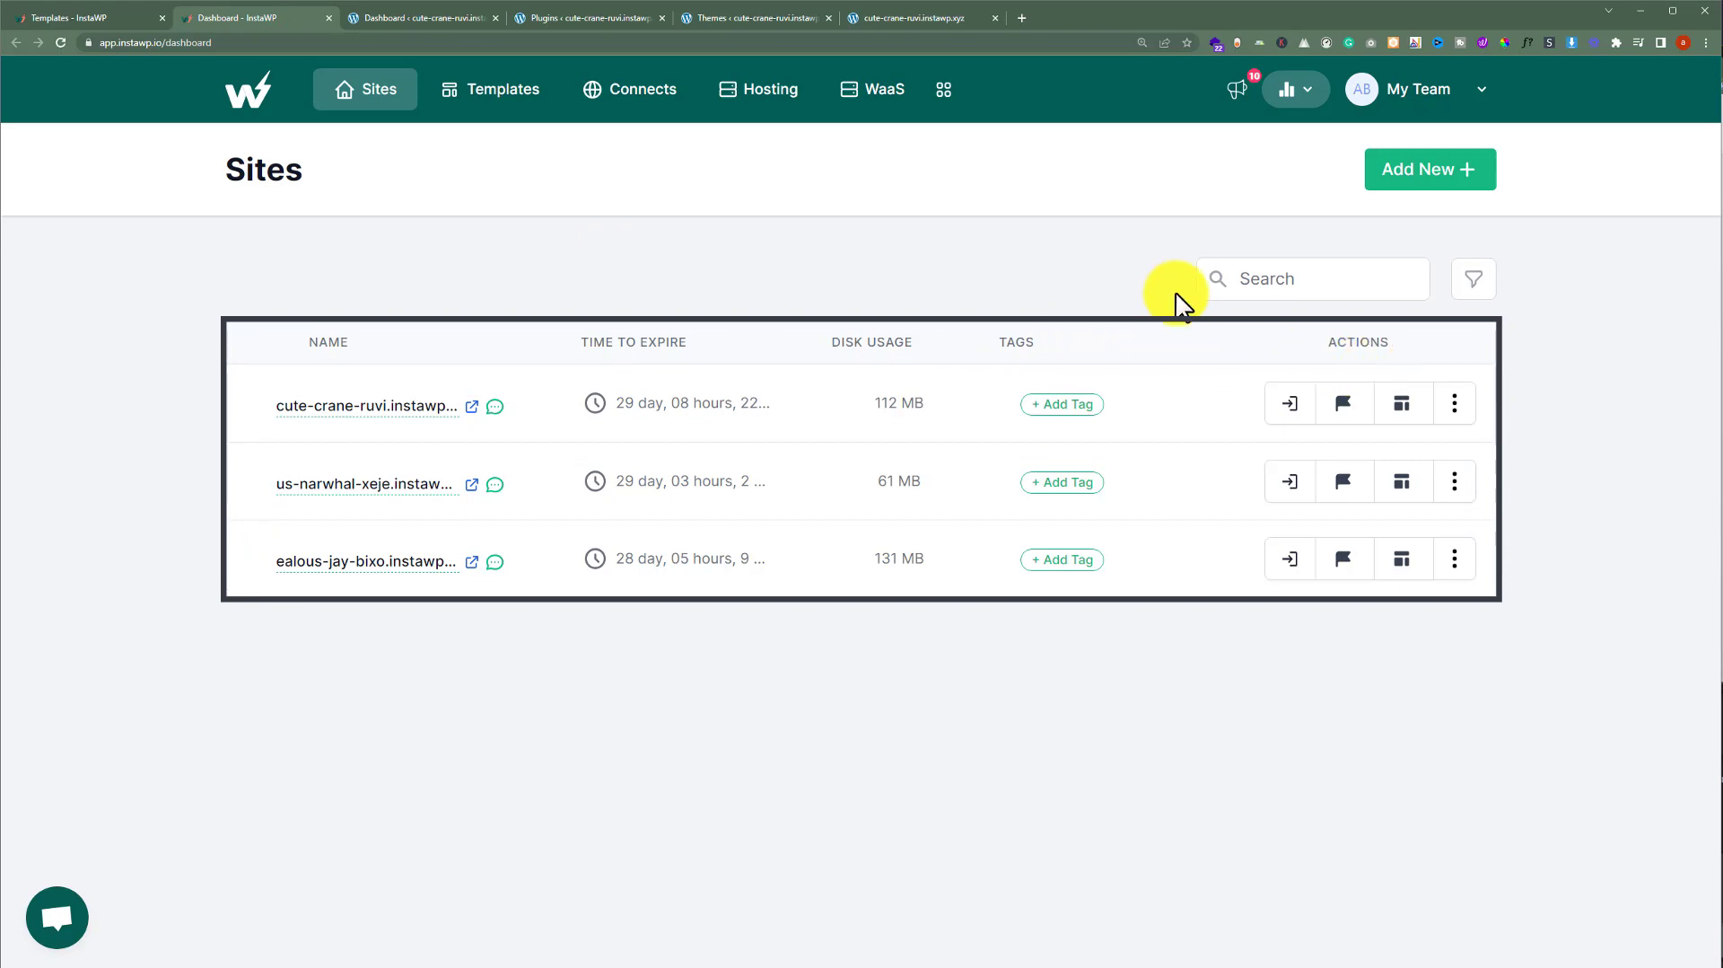
click(1410, 413)
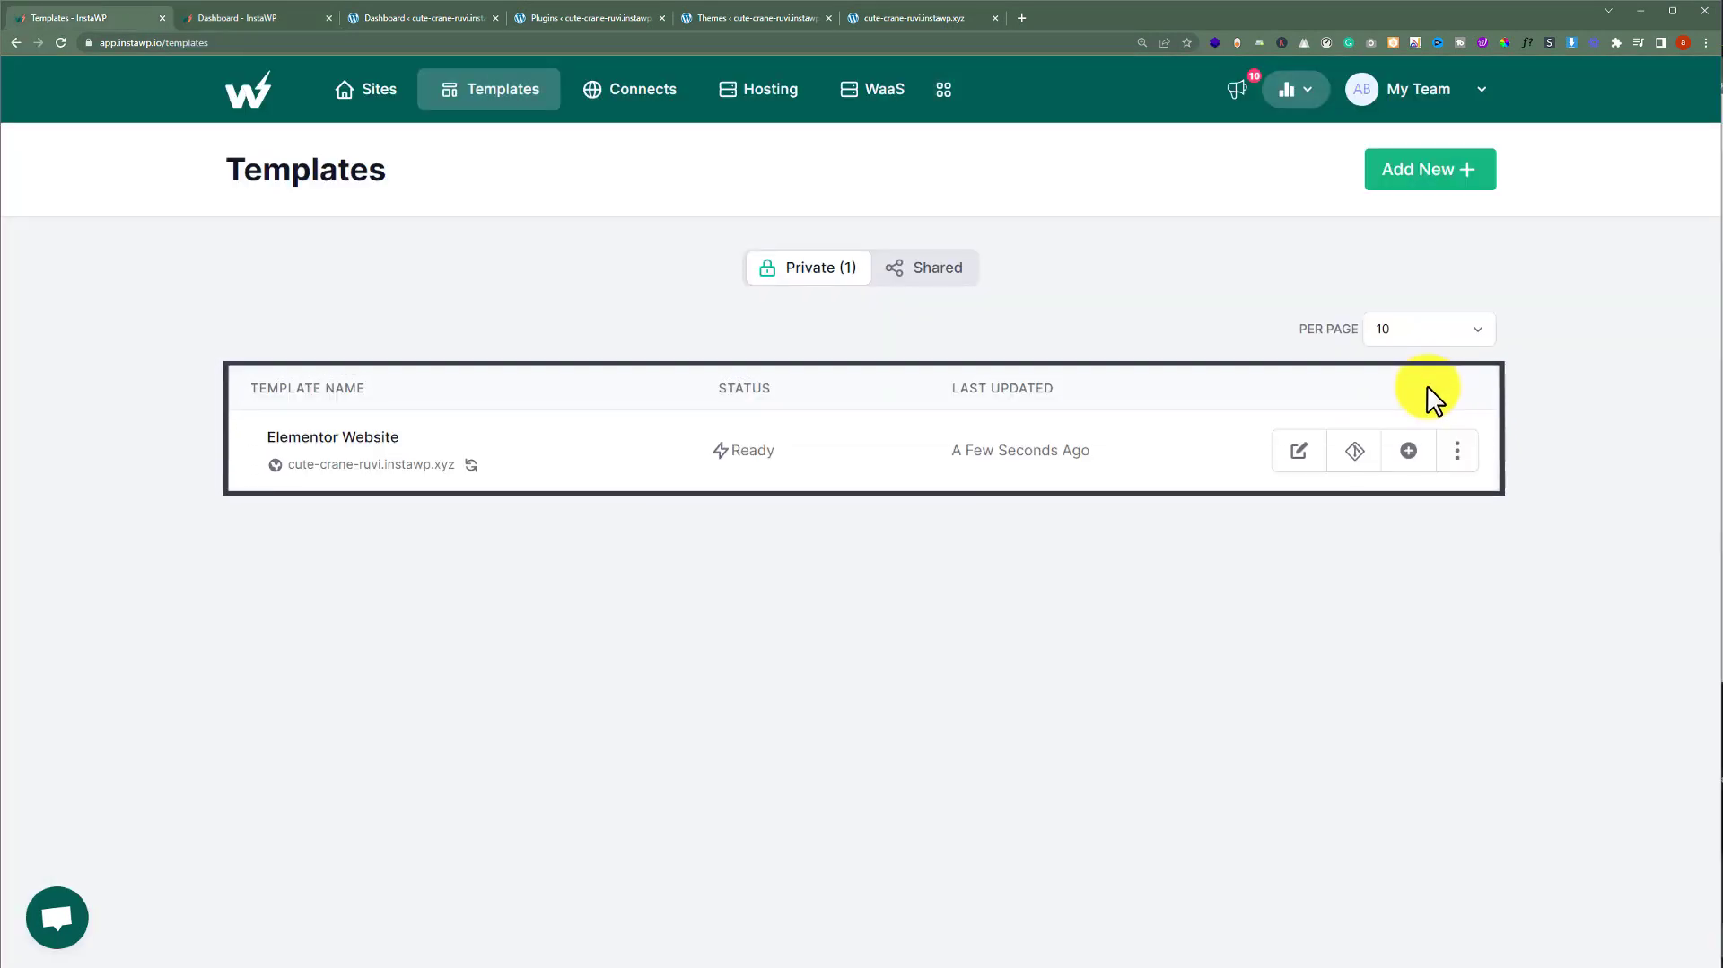
click(439, 14)
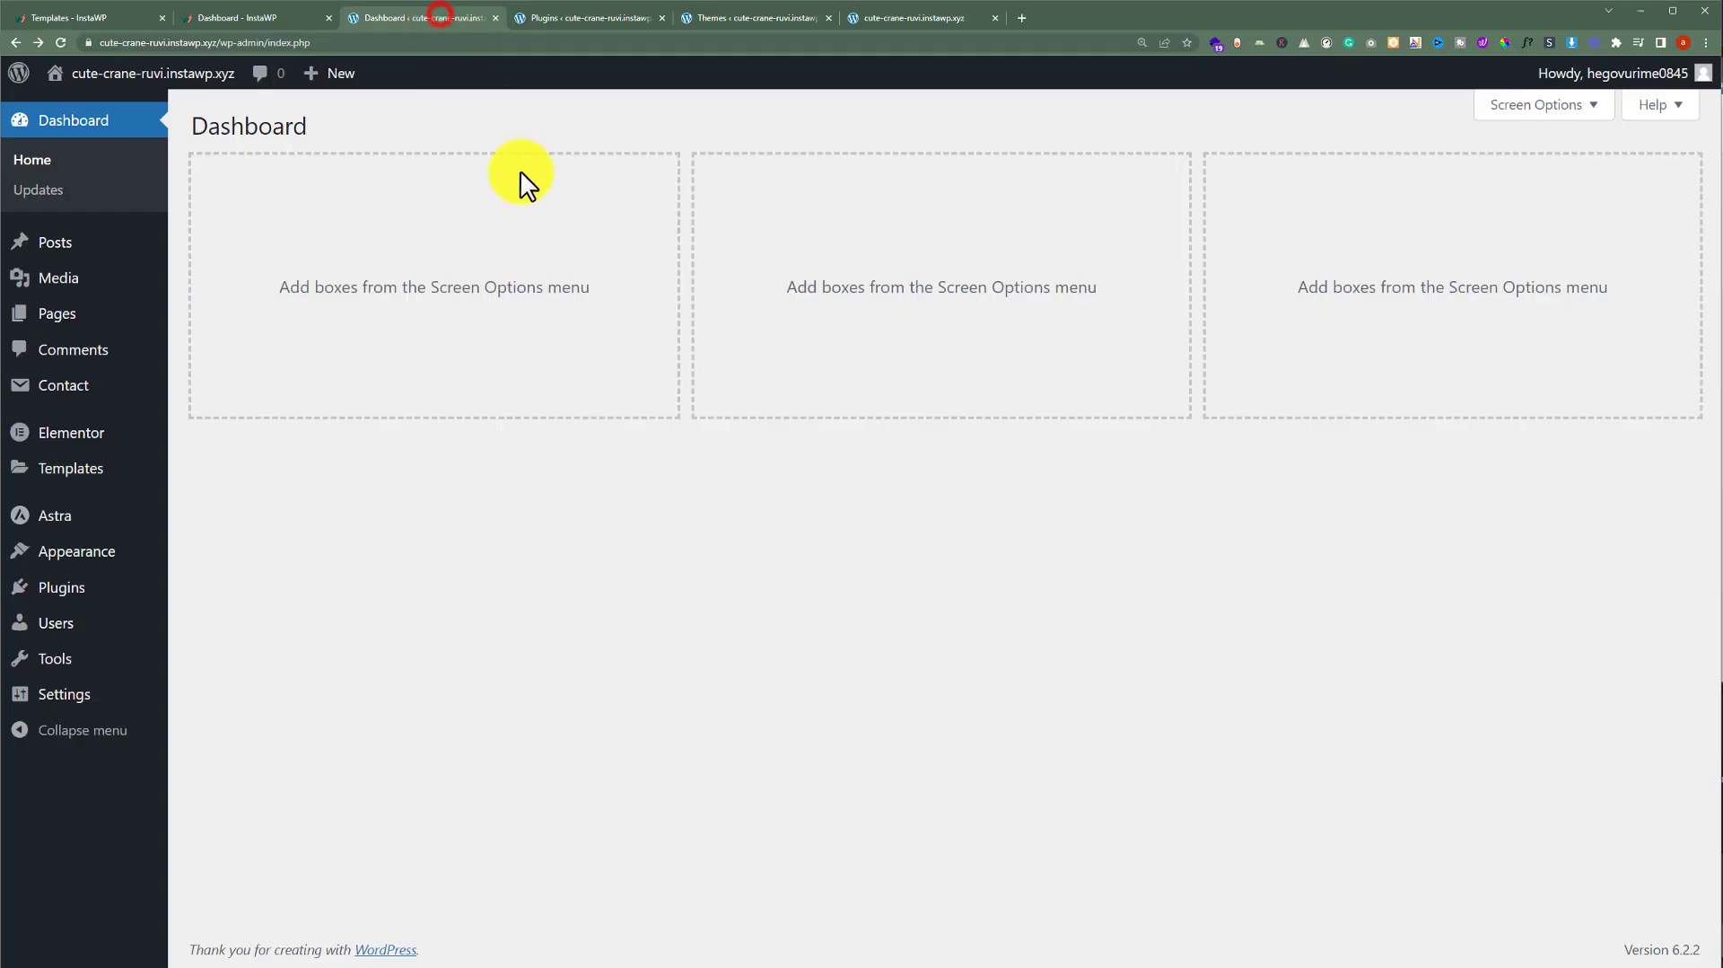
click(592, 20)
click(741, 18)
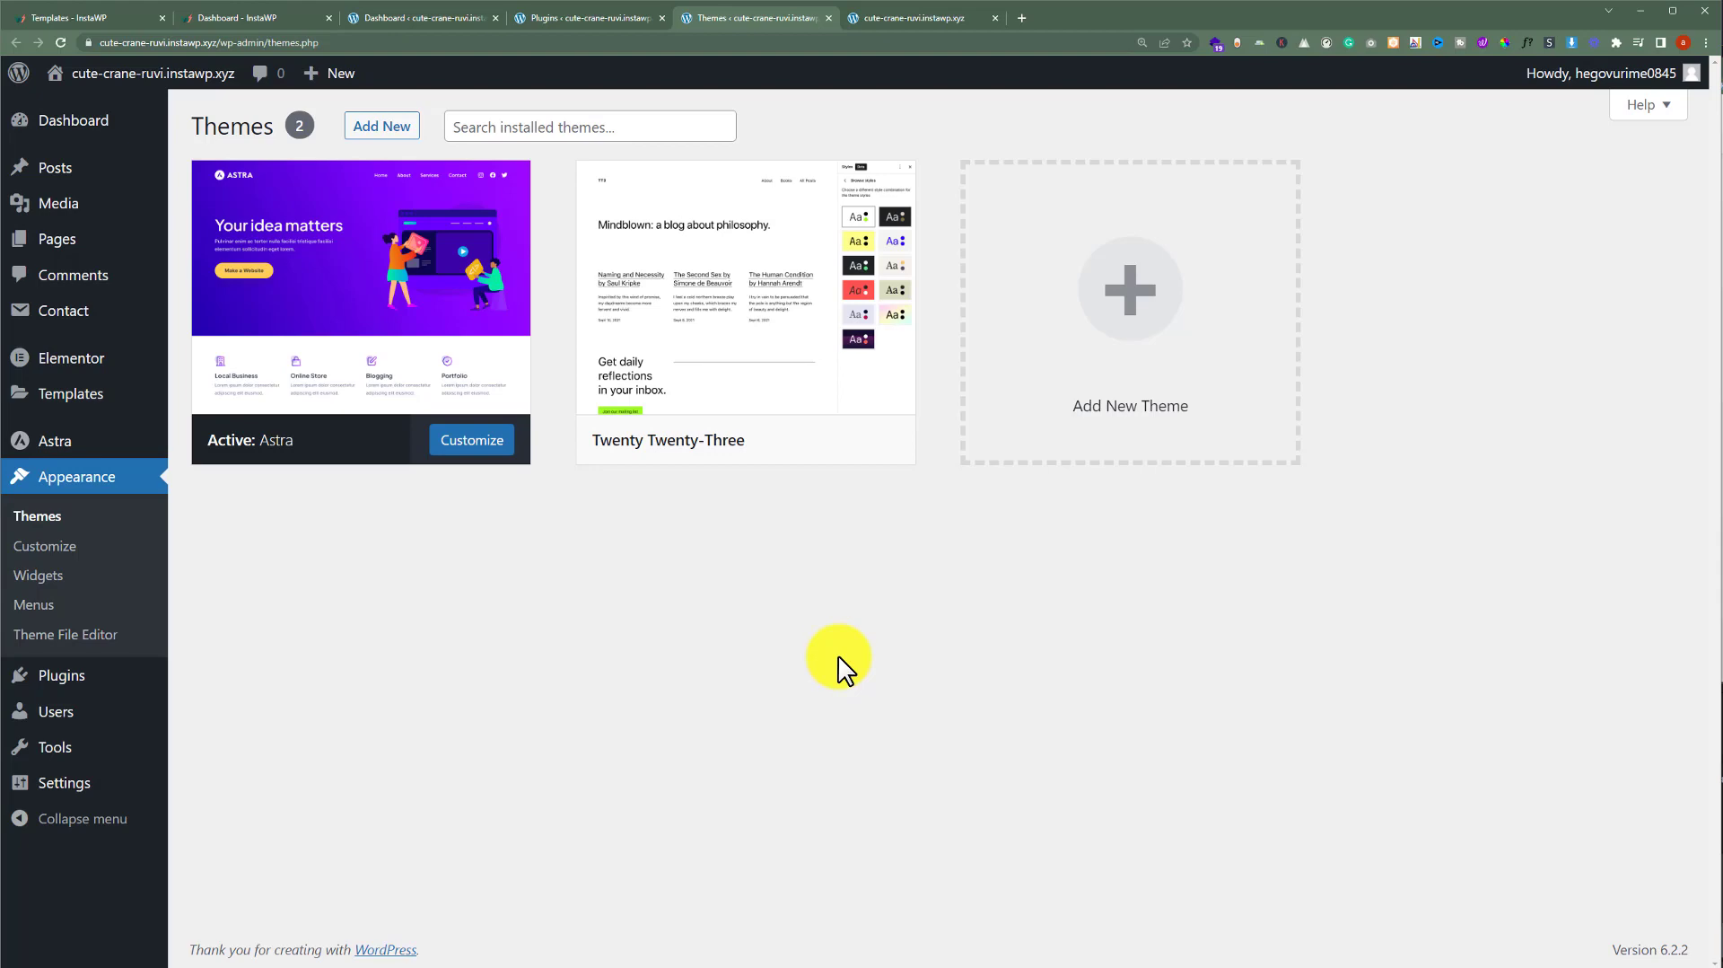
click(94, 17)
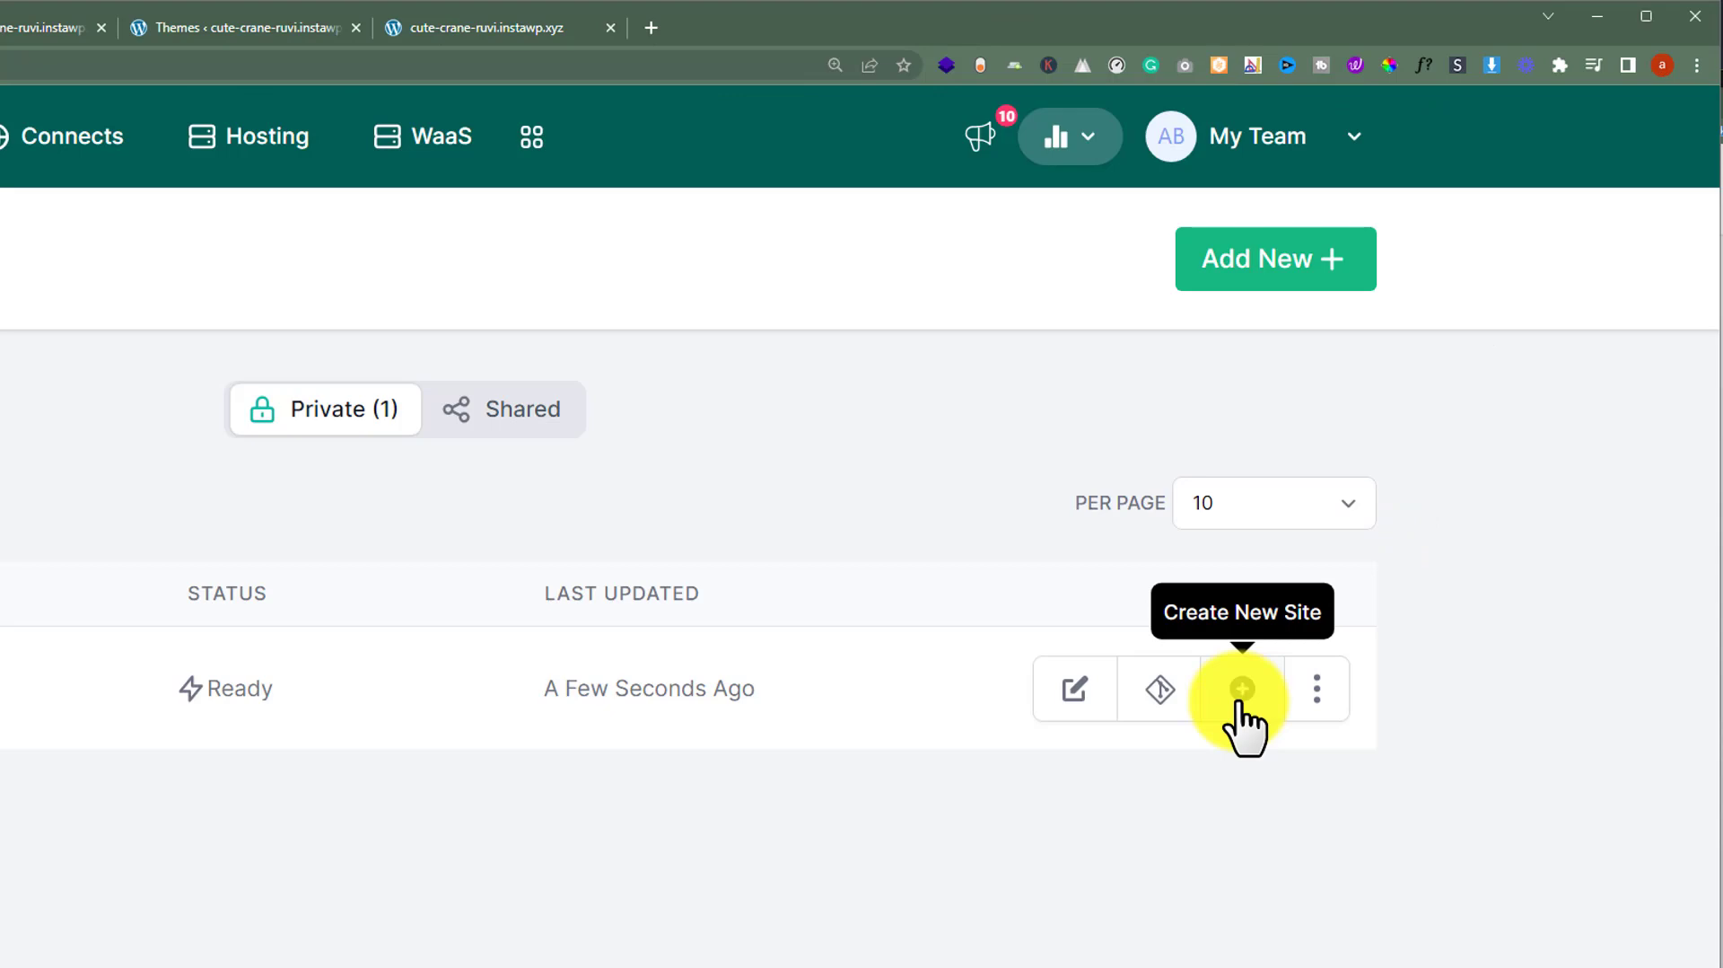
- Create site ile-ferret-yawo via Add New > From Template using Elementor Website
click(1243, 689)
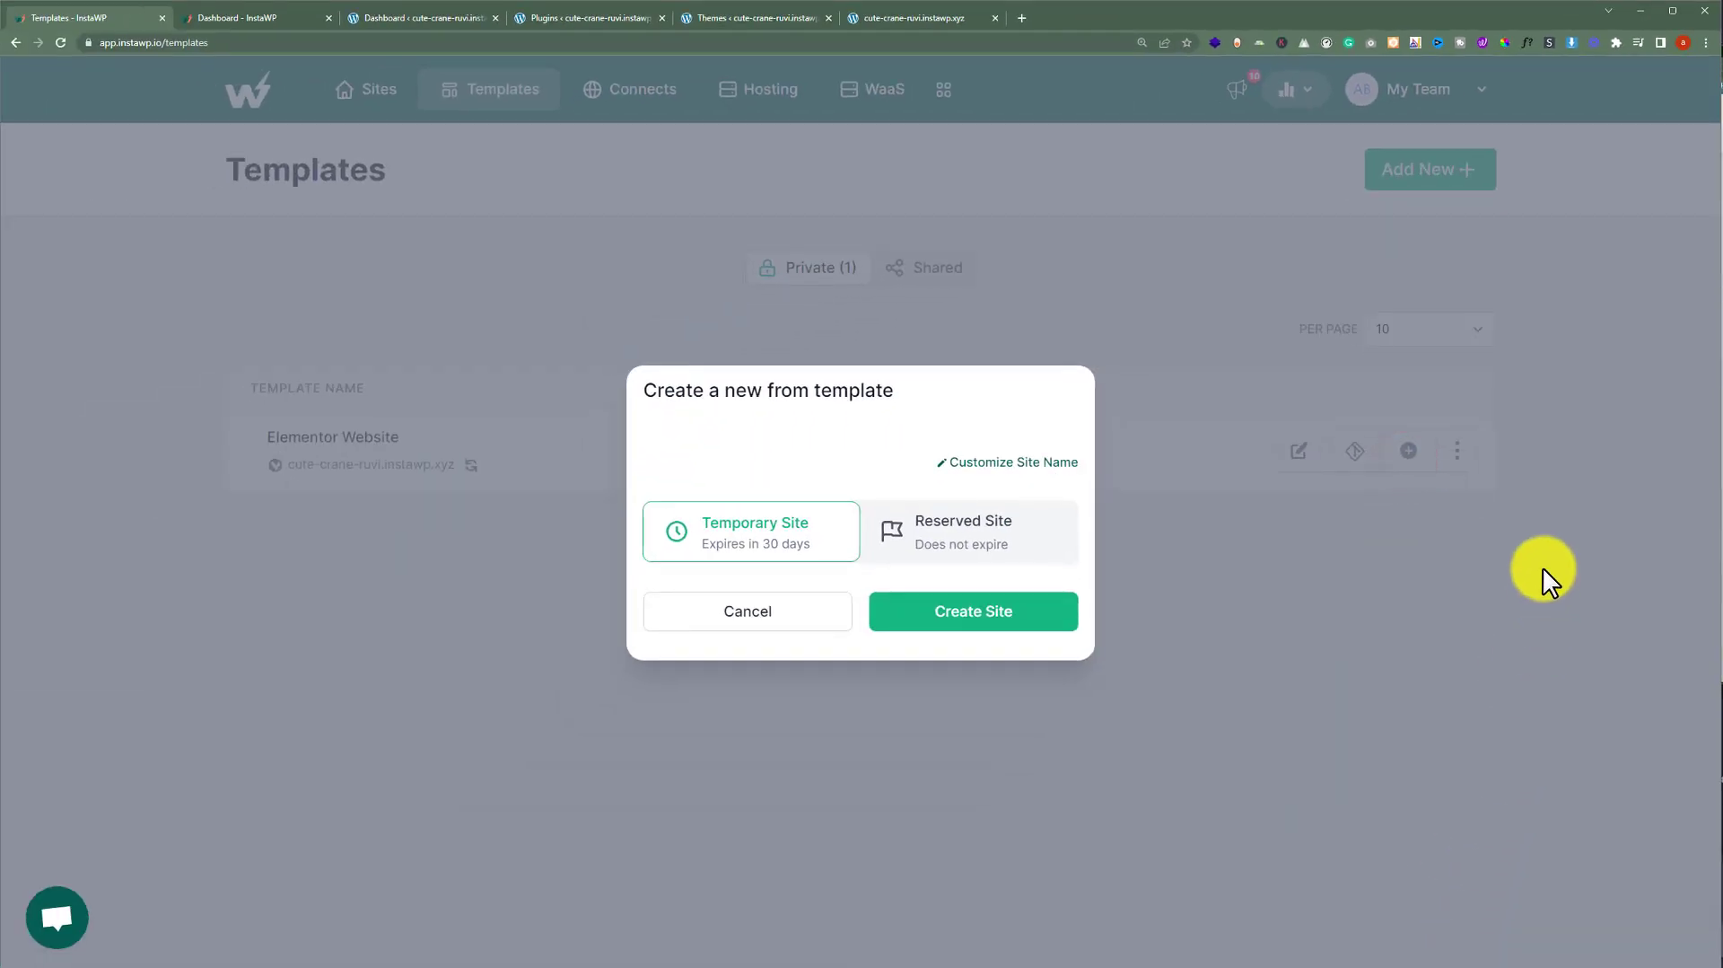
click(1528, 542)
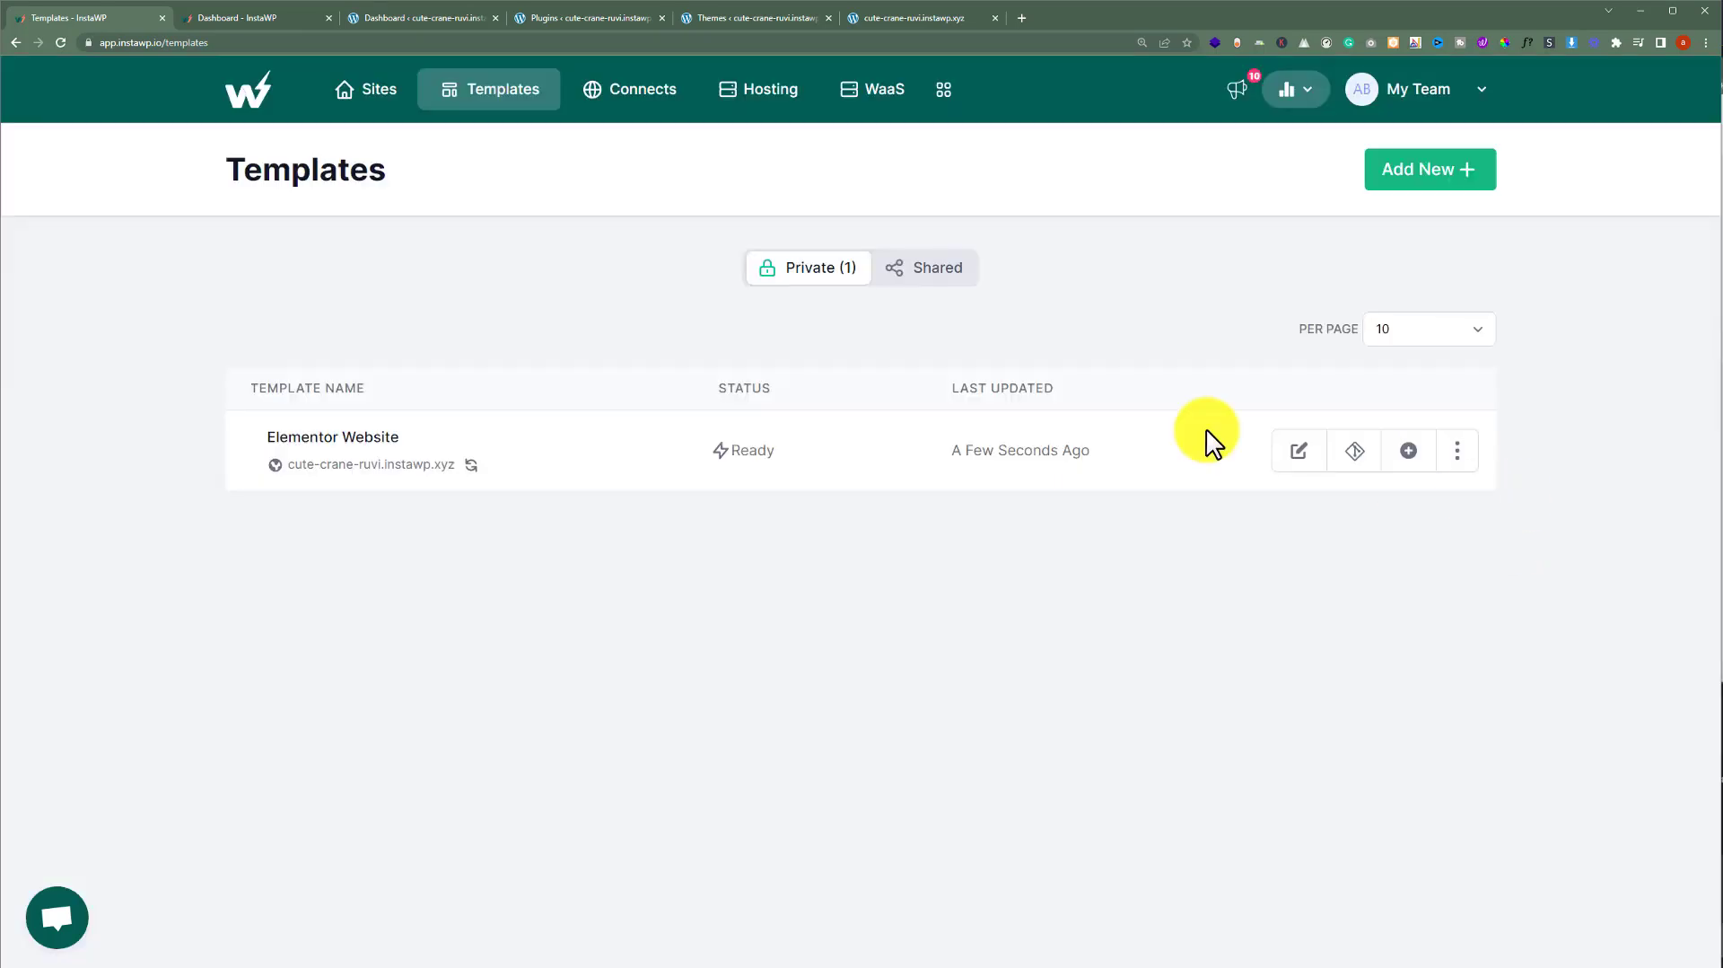
click(278, 24)
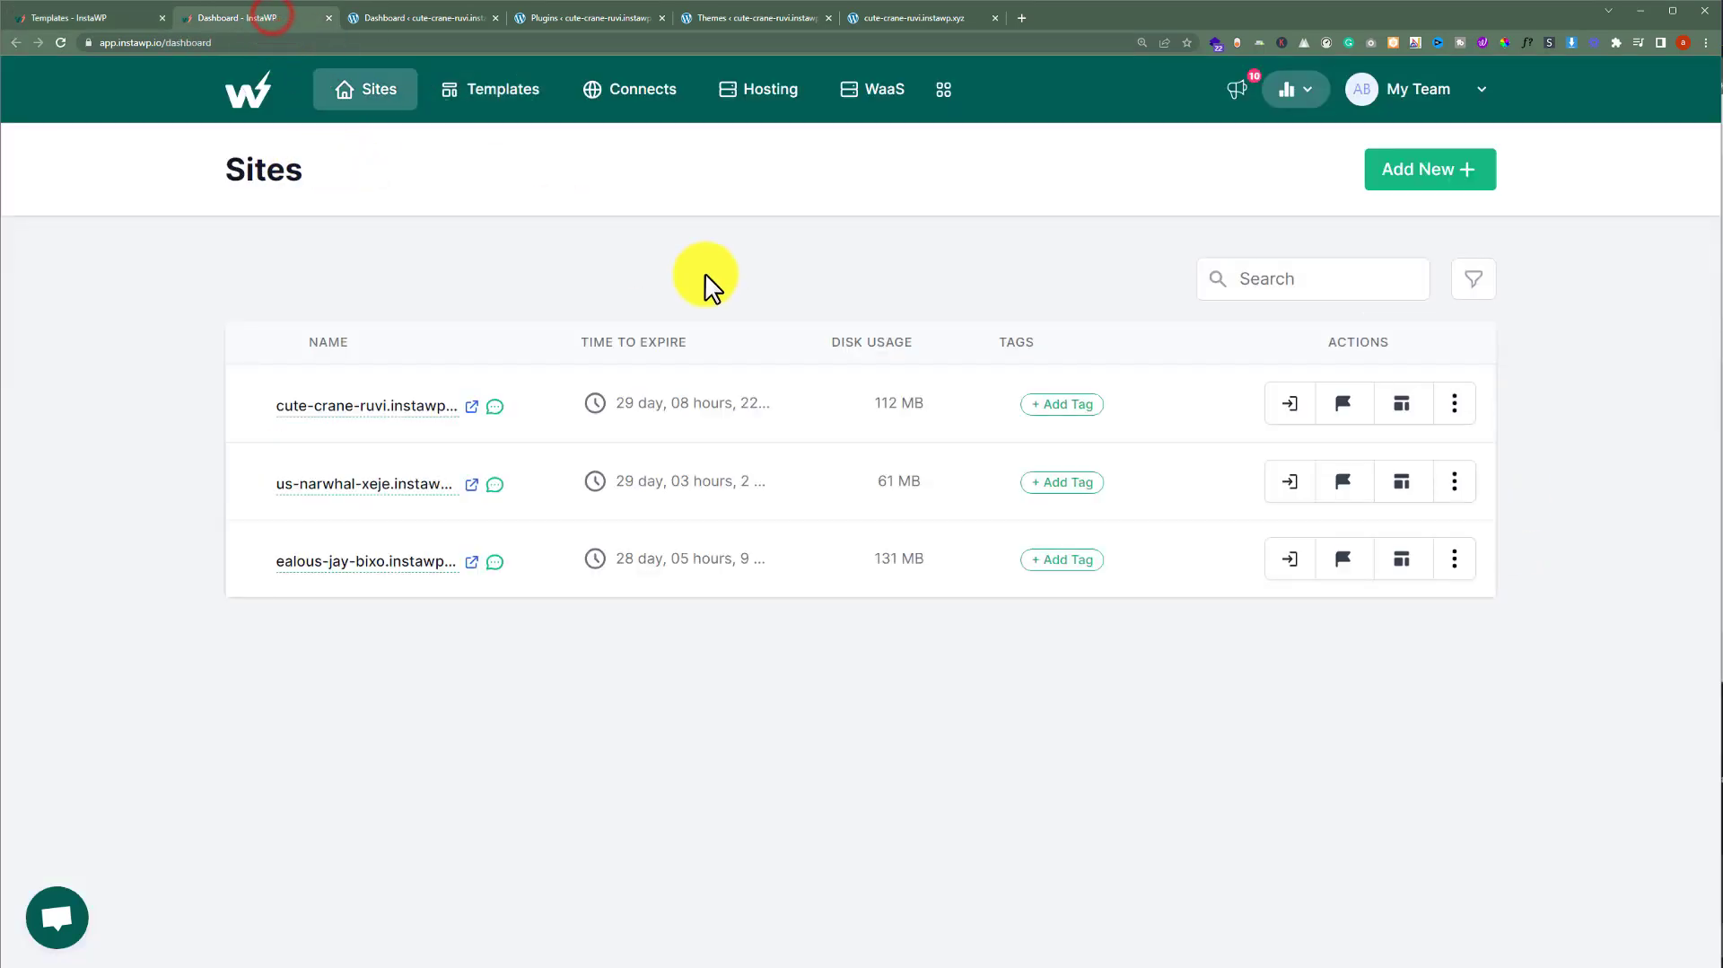
click(1440, 171)
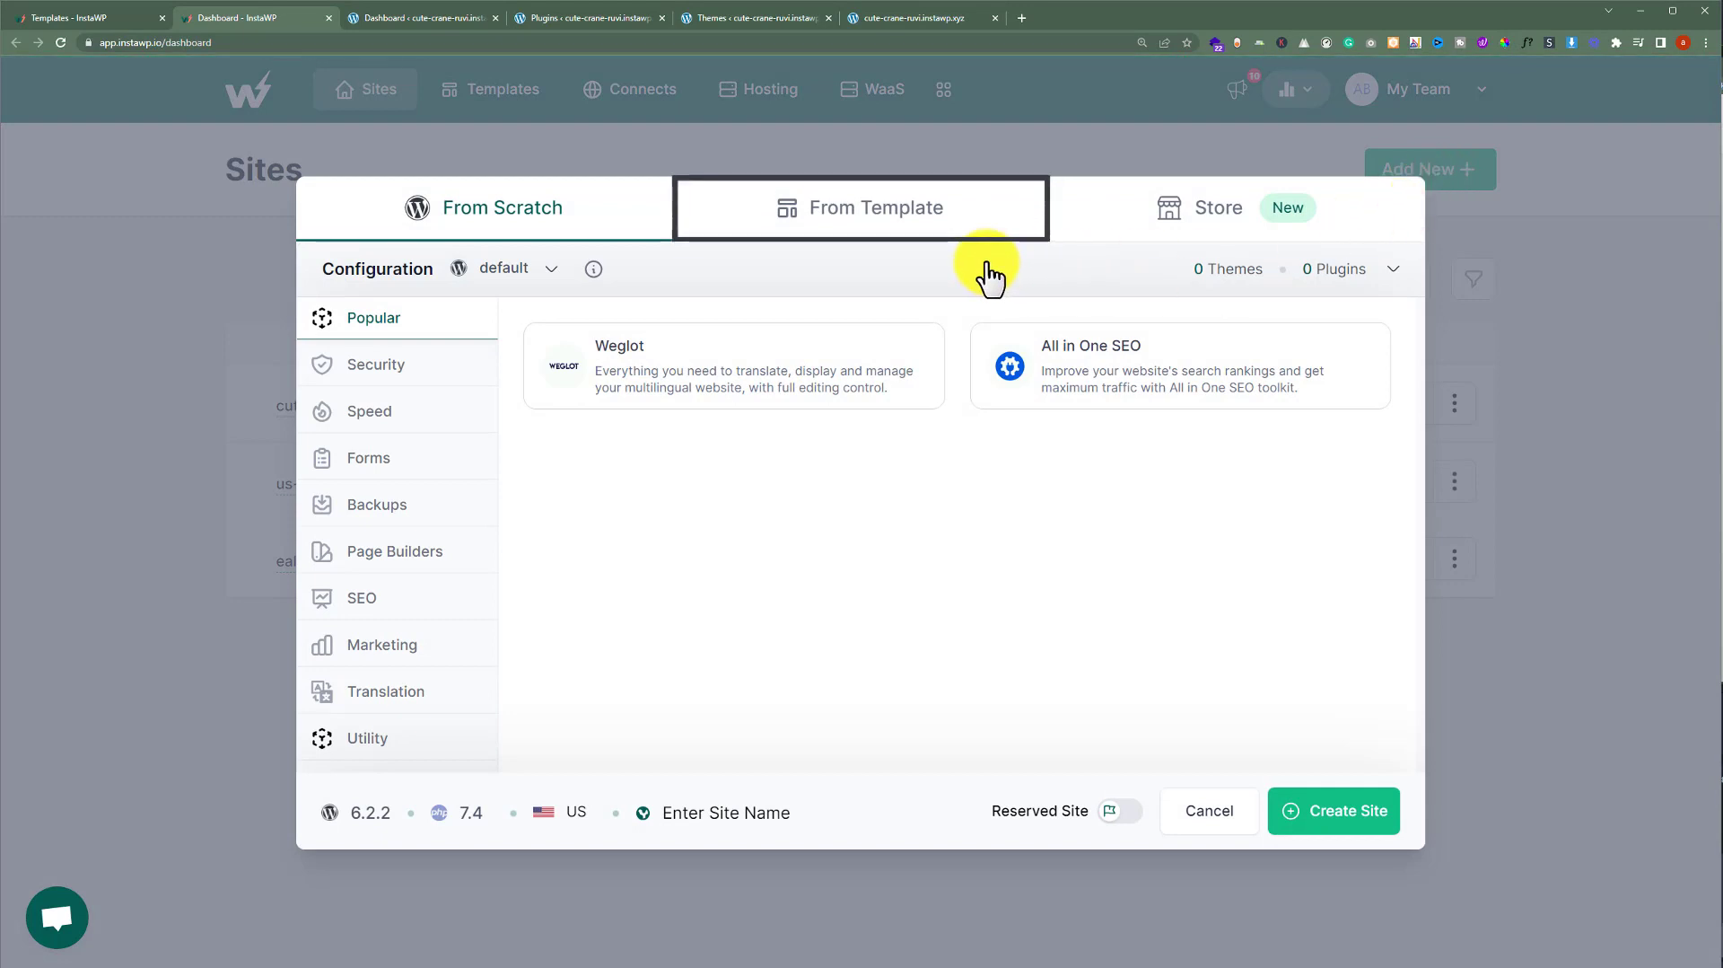
click(880, 212)
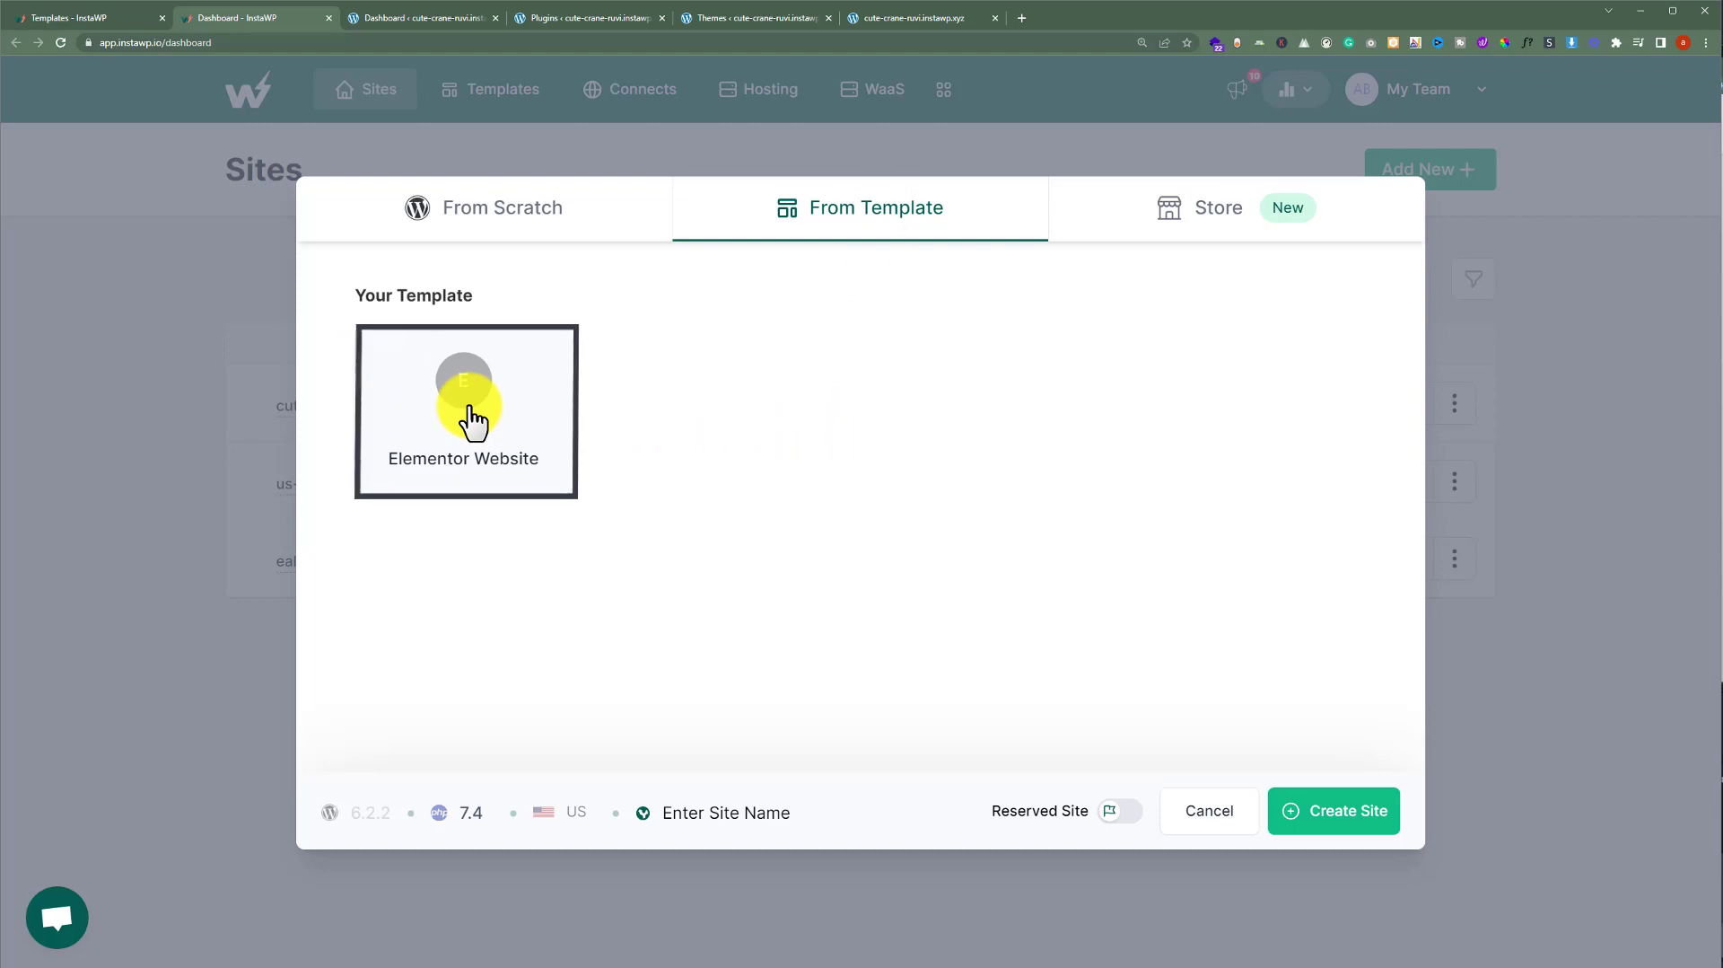
click(472, 419)
click(1360, 812)
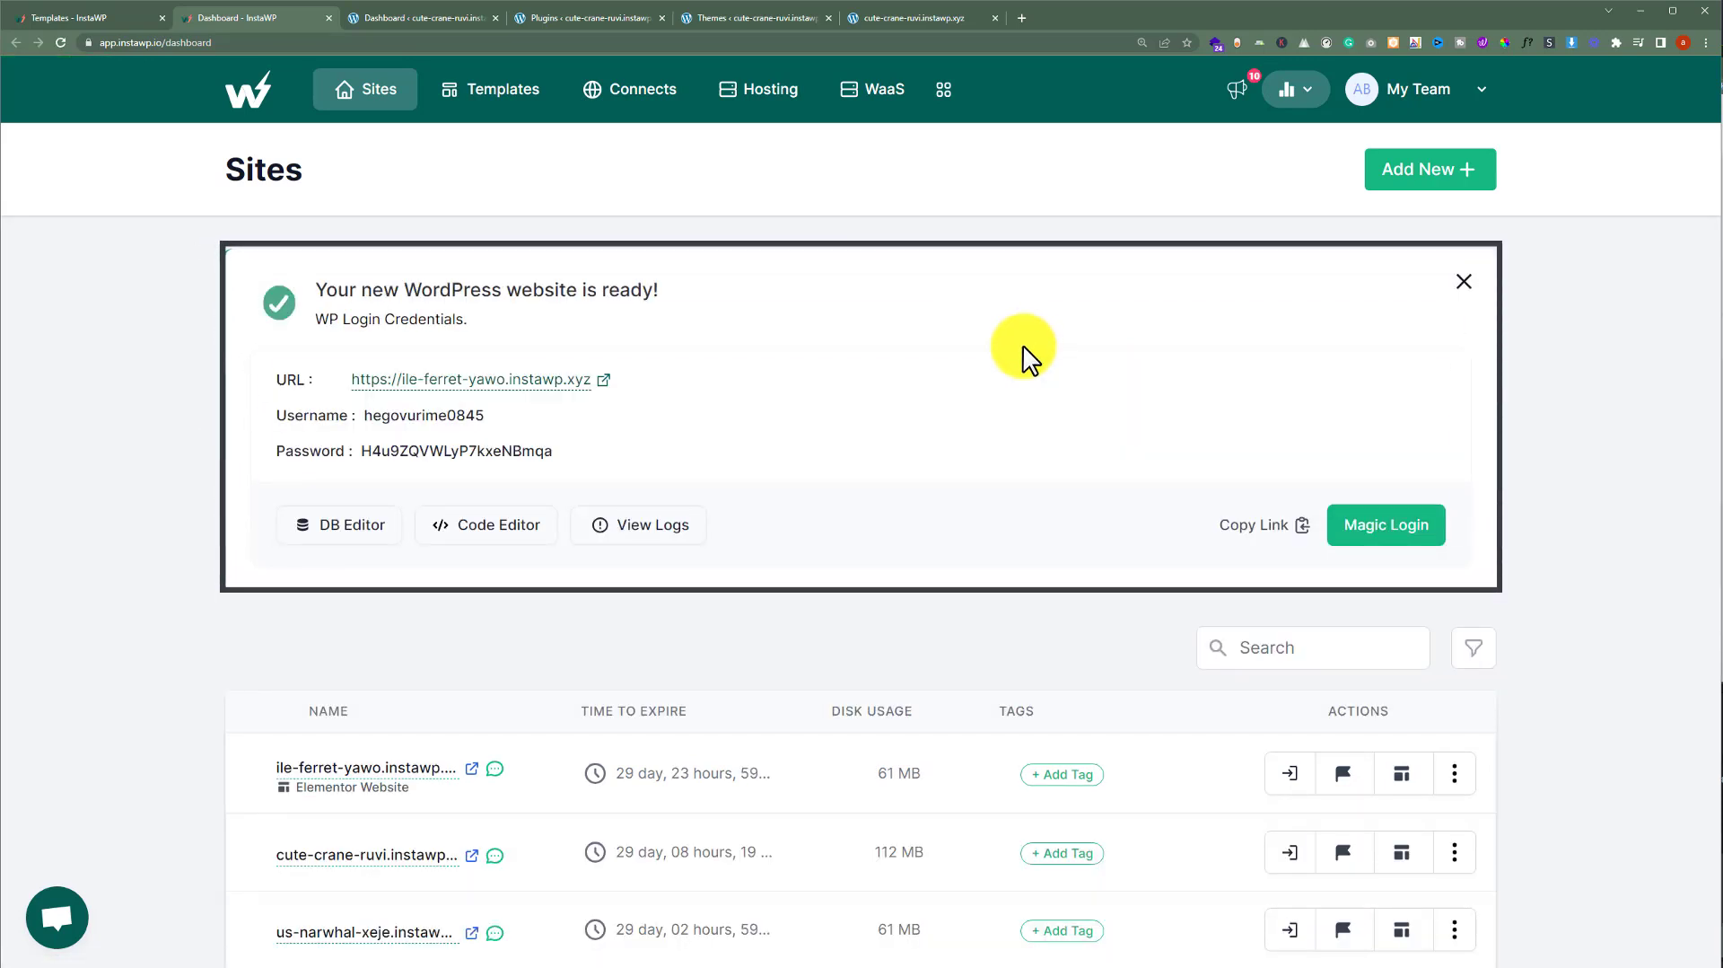
- Log into ile-ferret-yawo via Magic Login and check its installed plugins and active Astra theme
click(1401, 530)
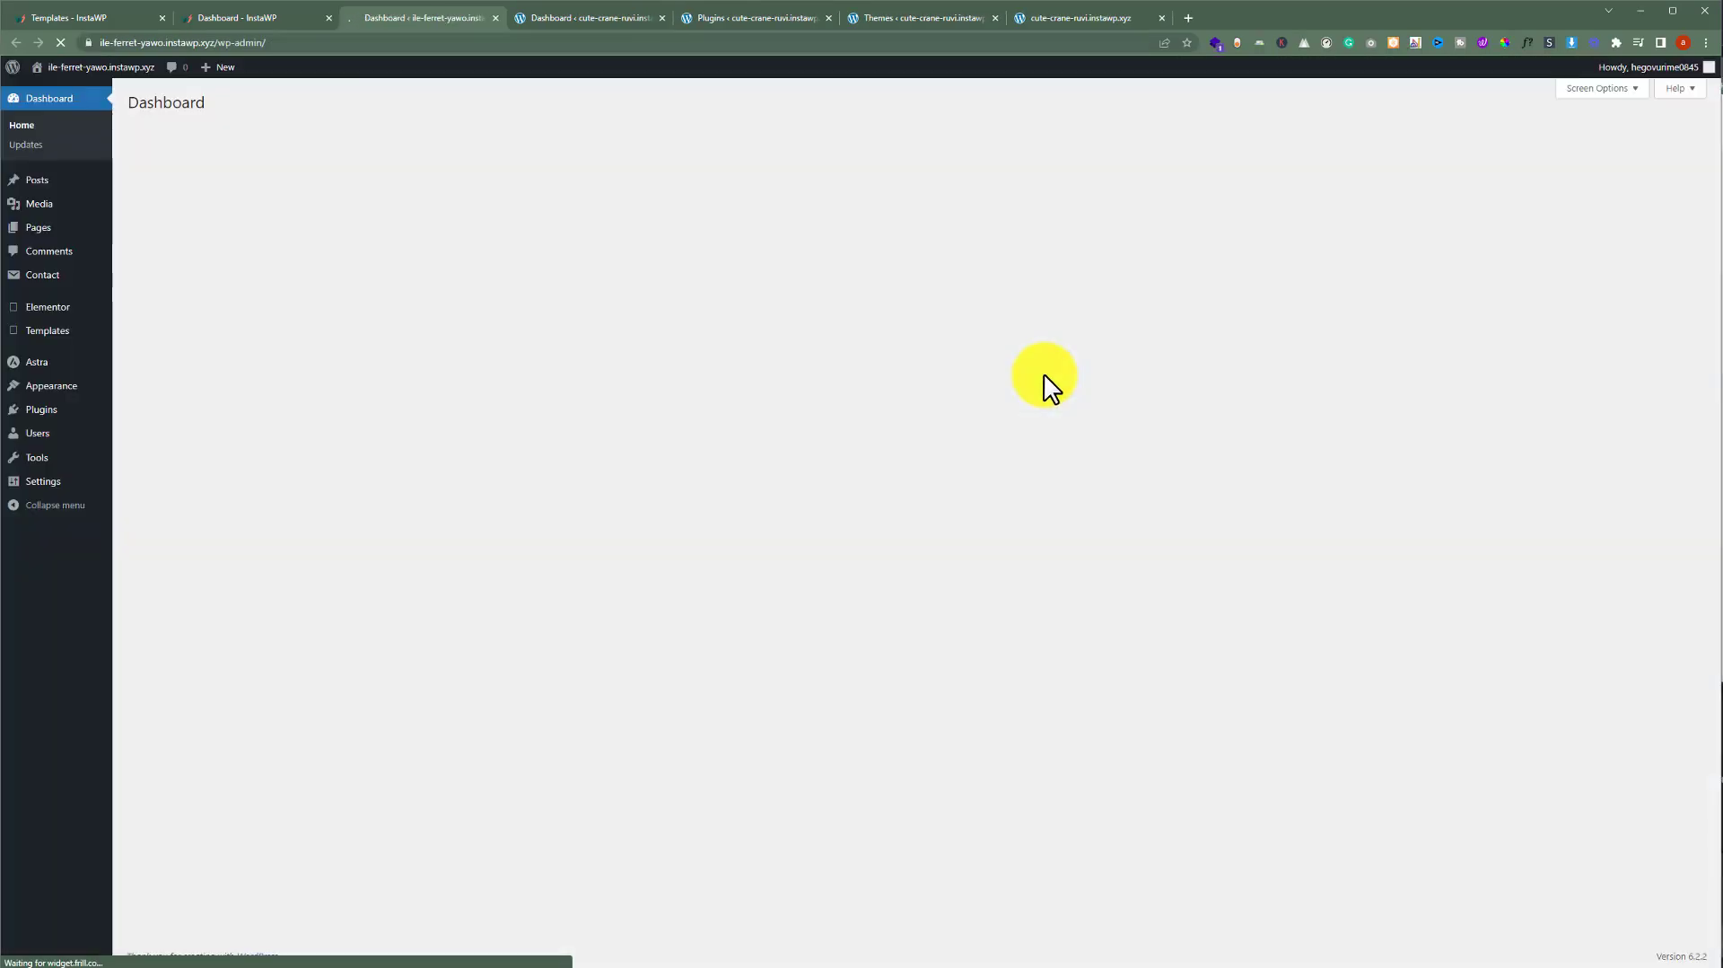
scroll(1044, 376, up, 4)
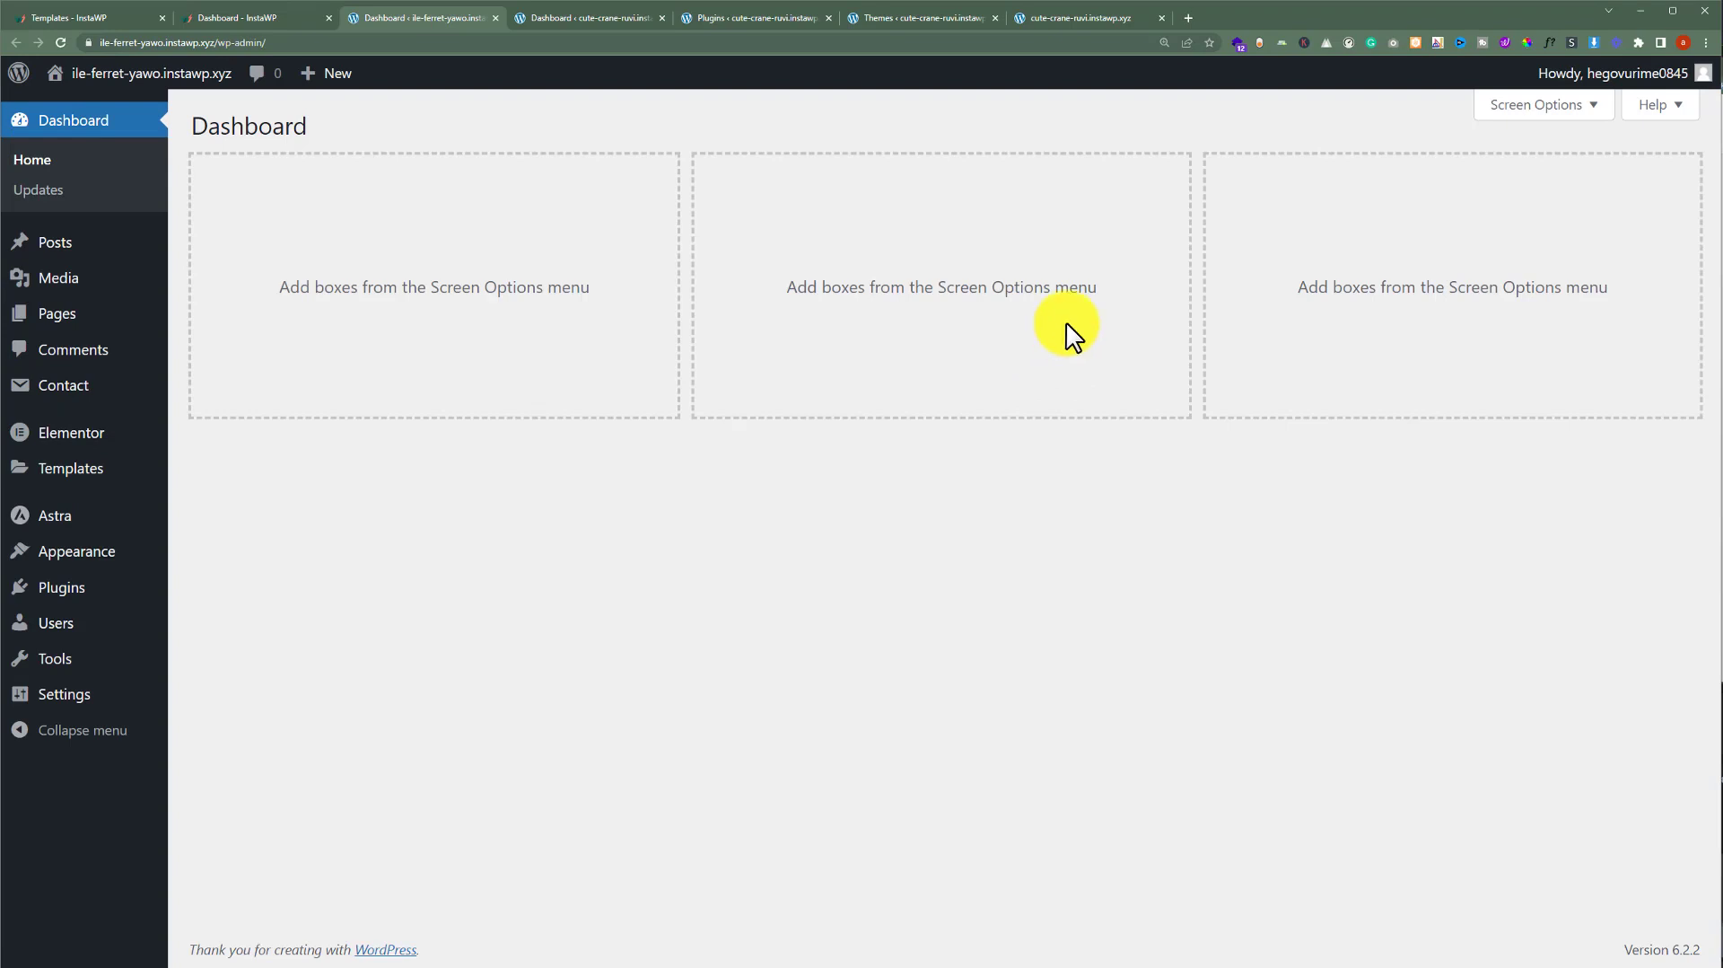
mouse_move(104, 588)
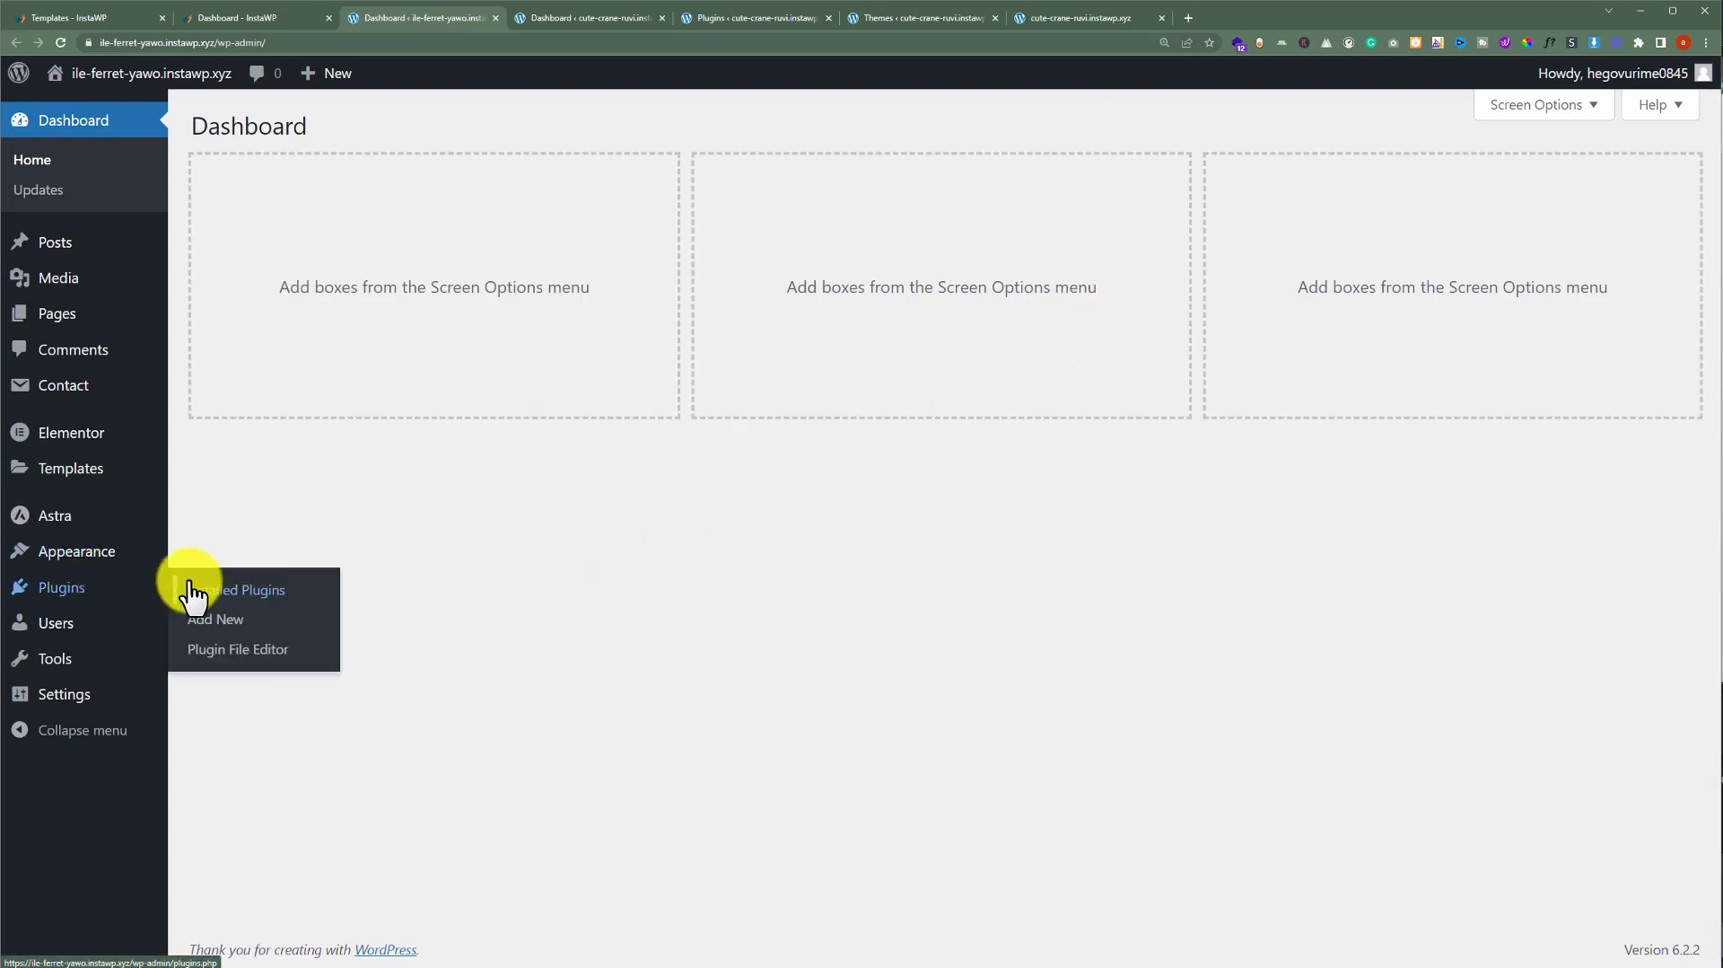
click(221, 592)
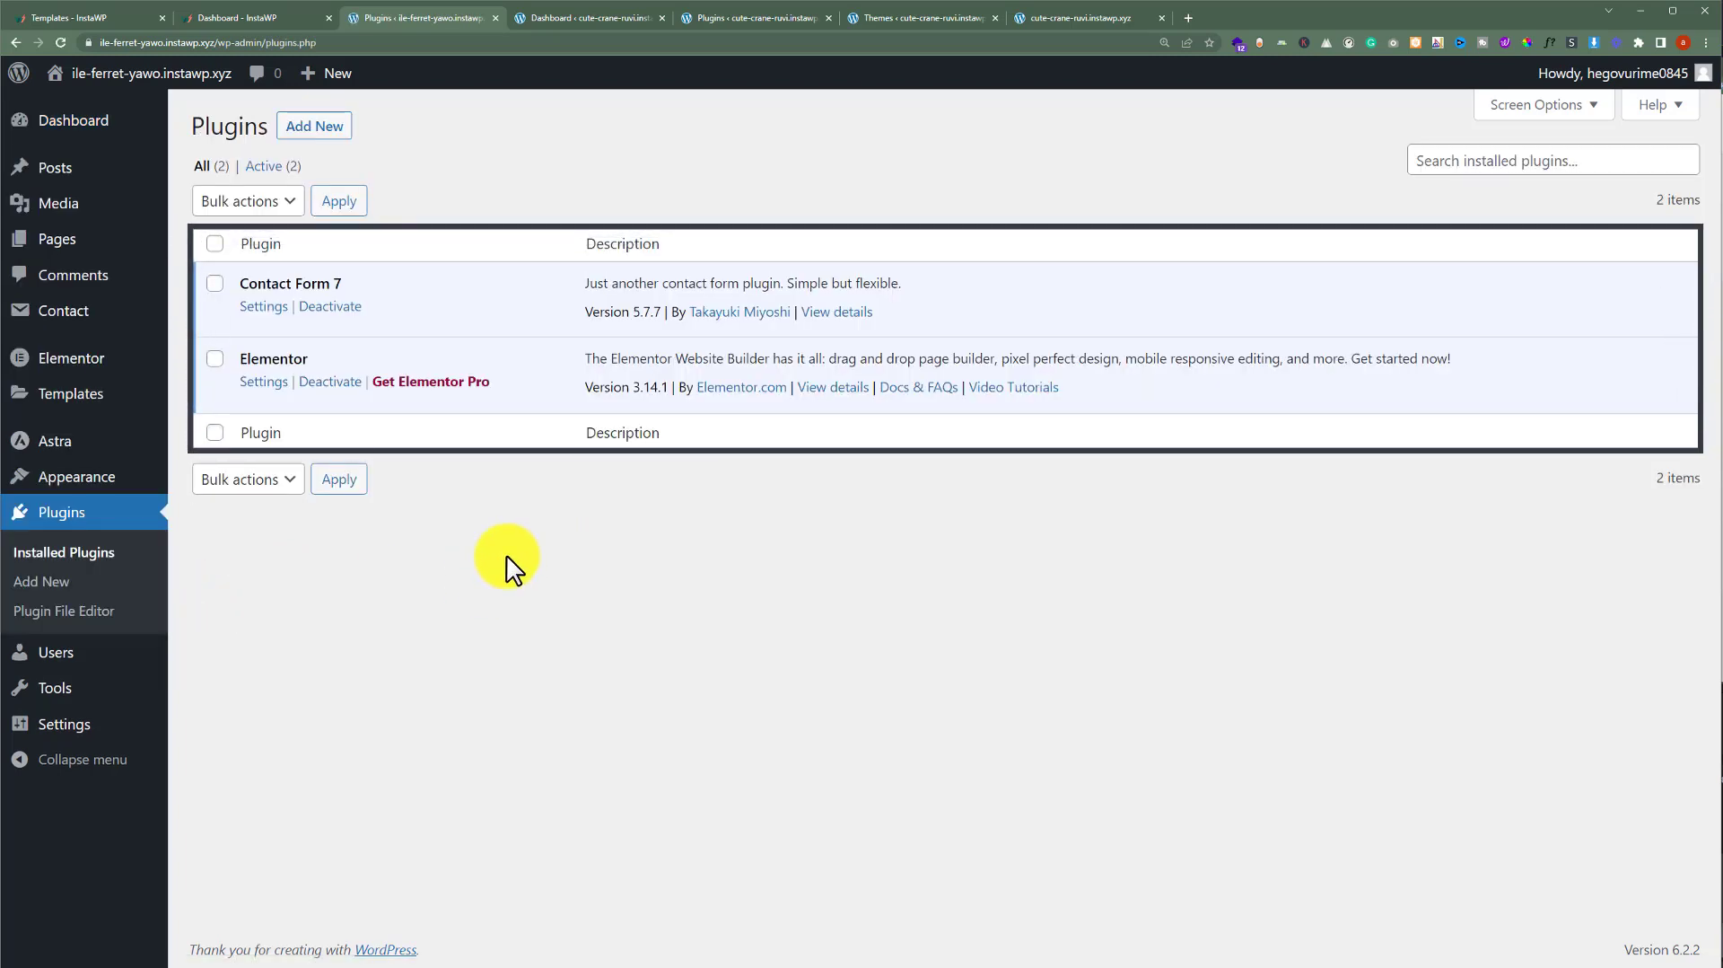
mouse_move(99, 478)
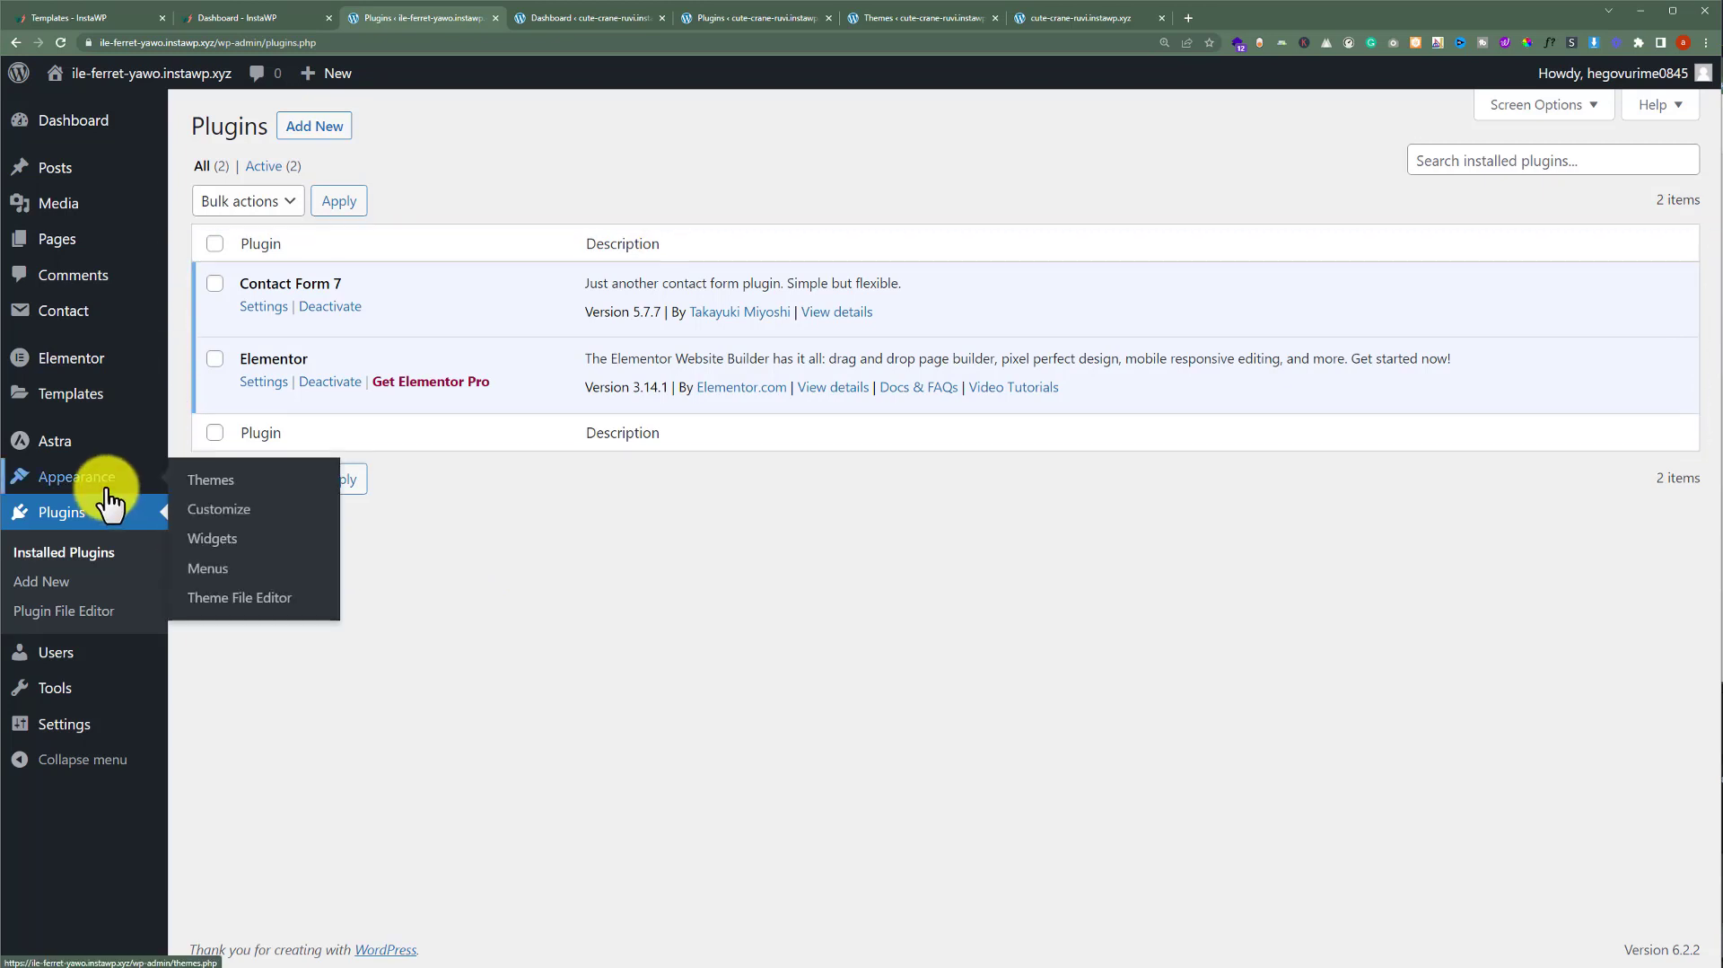
click(225, 477)
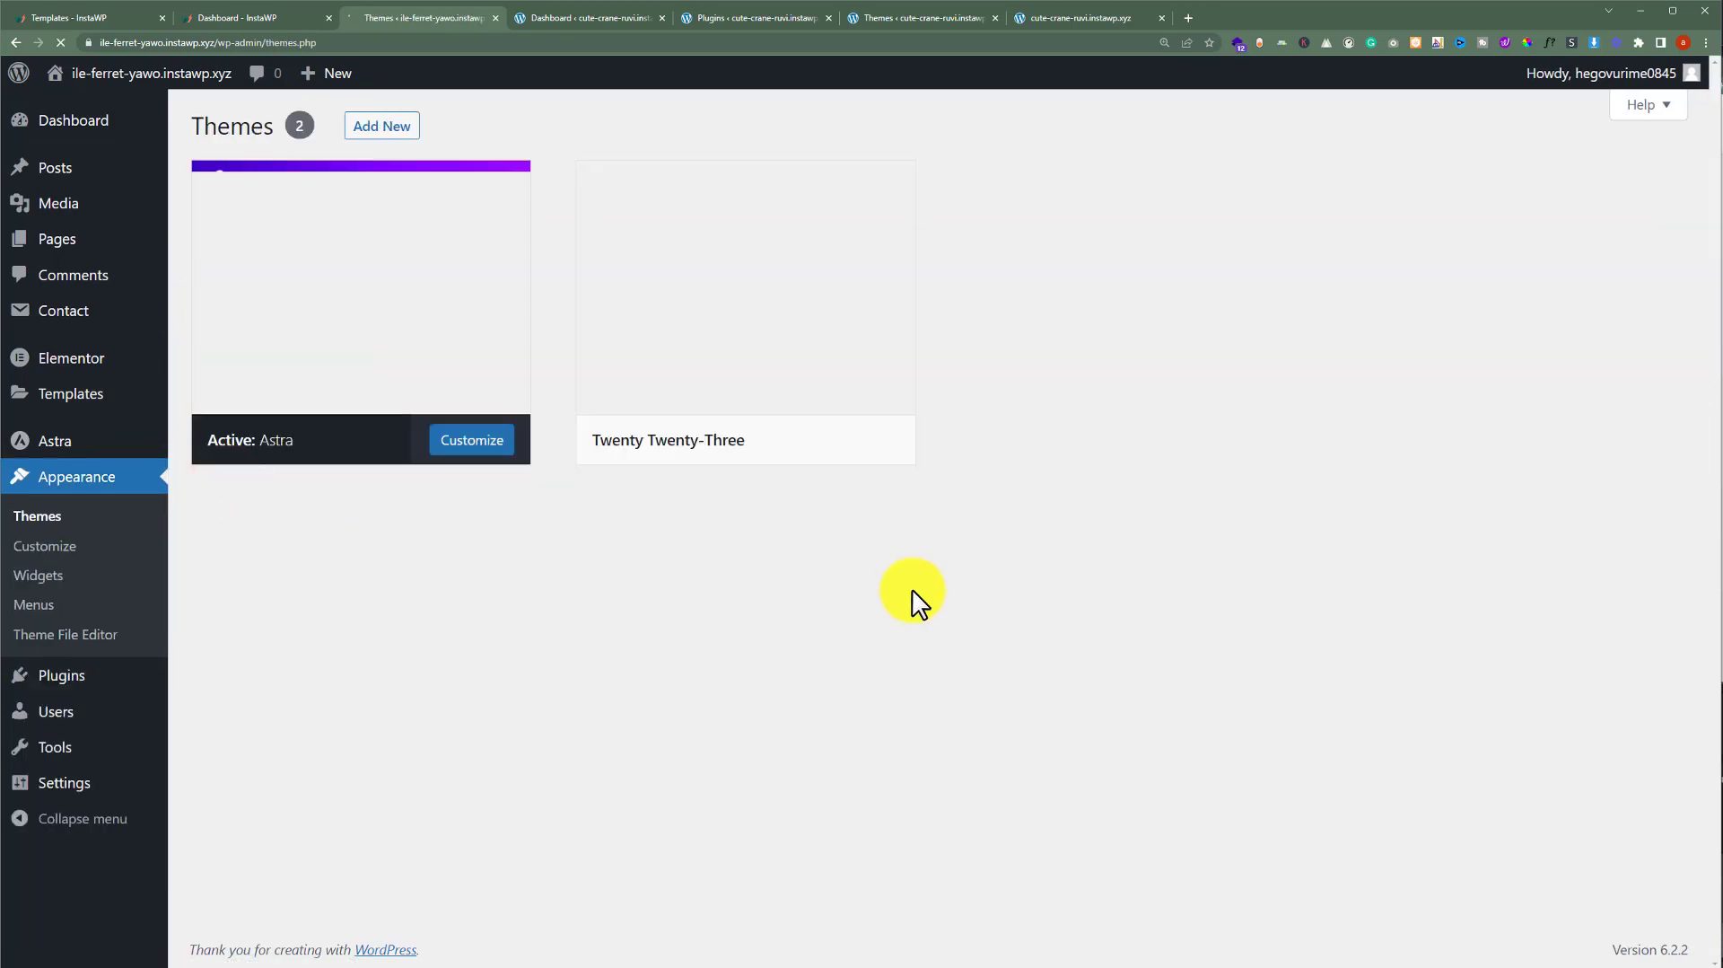